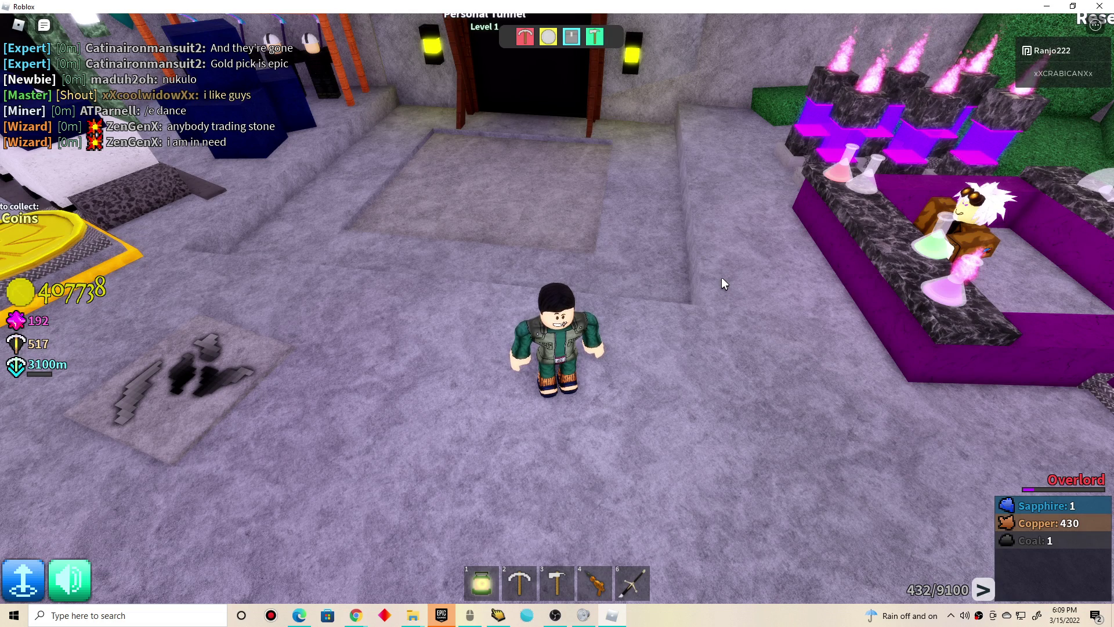
# Spend resources at the R&D station to raise it to level 11 and review the new costs
pyautogui.press('Right')
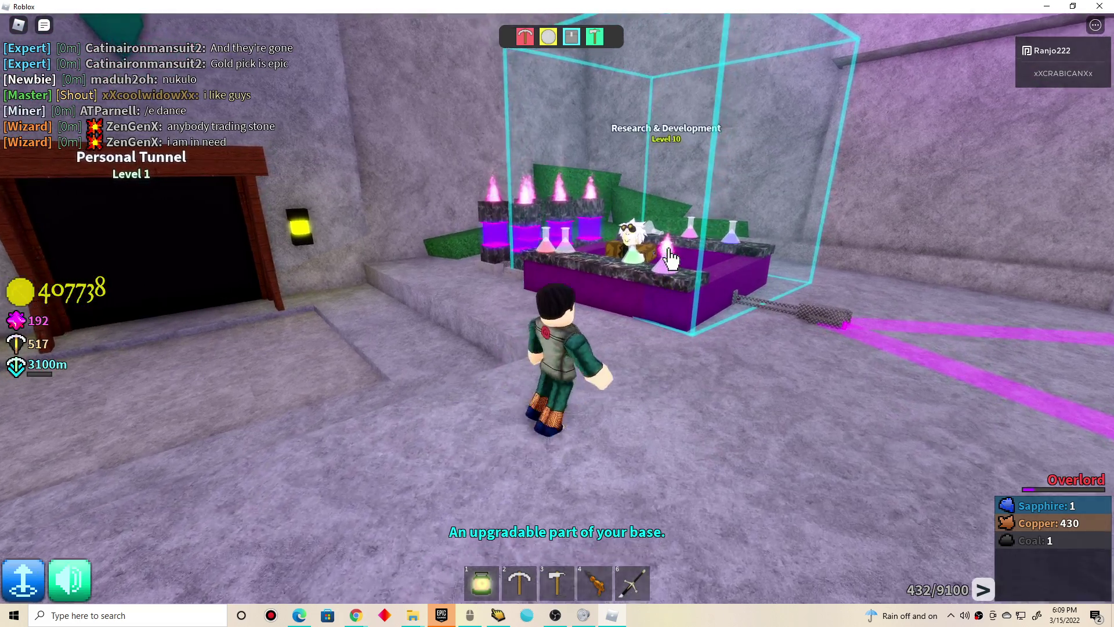
pyautogui.press('Right')
pyautogui.press('Right')
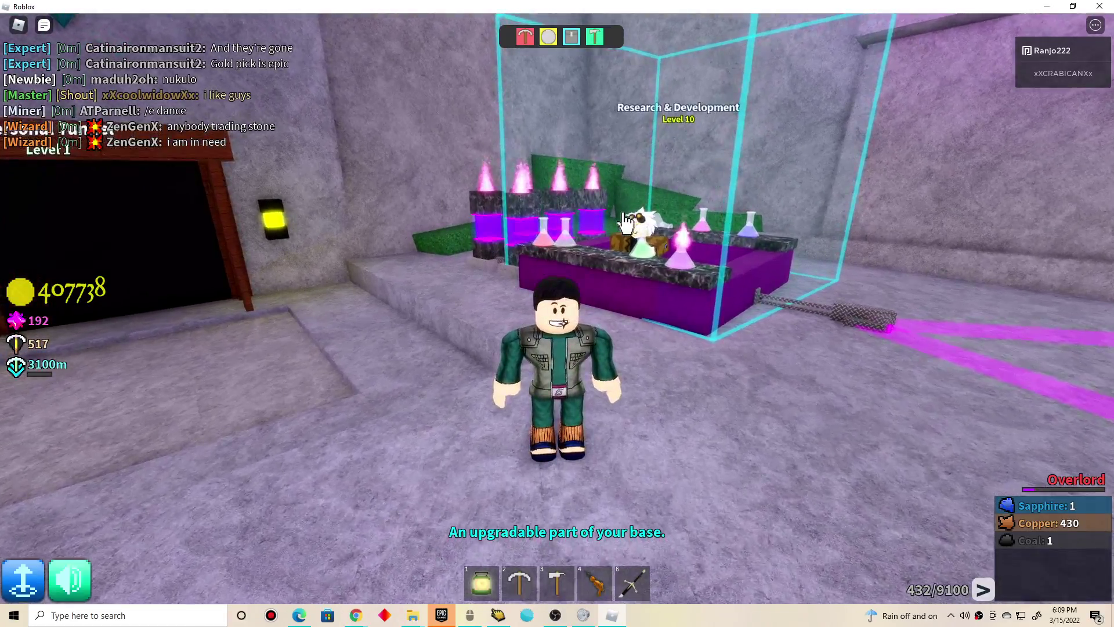
pyautogui.moveTo(627, 228); pyautogui.dragTo(626, 220)
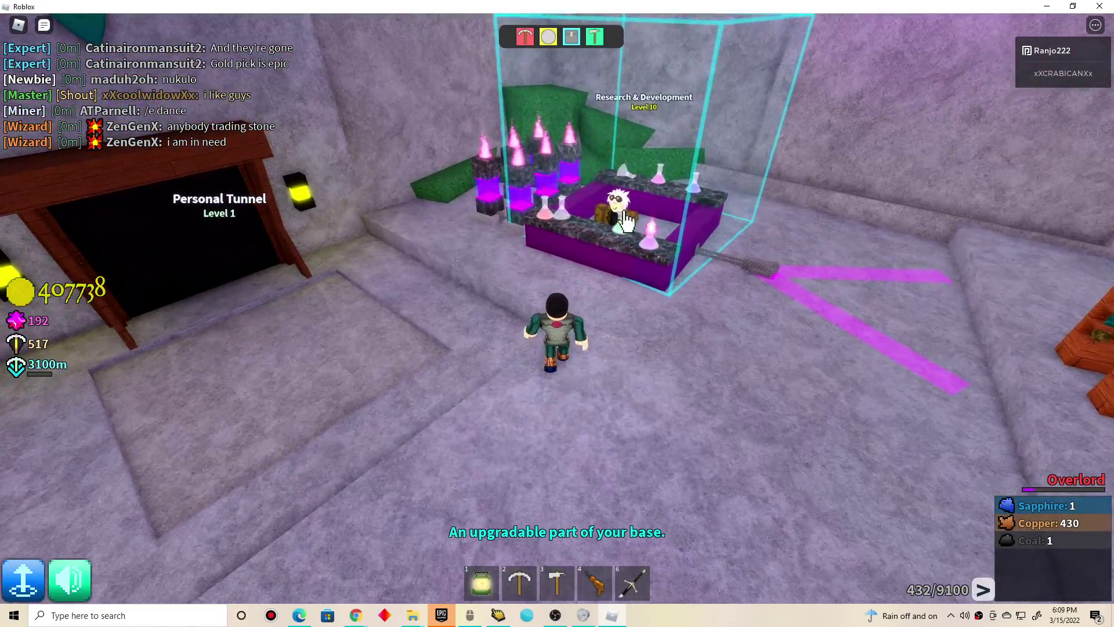
pyautogui.click(627, 219)
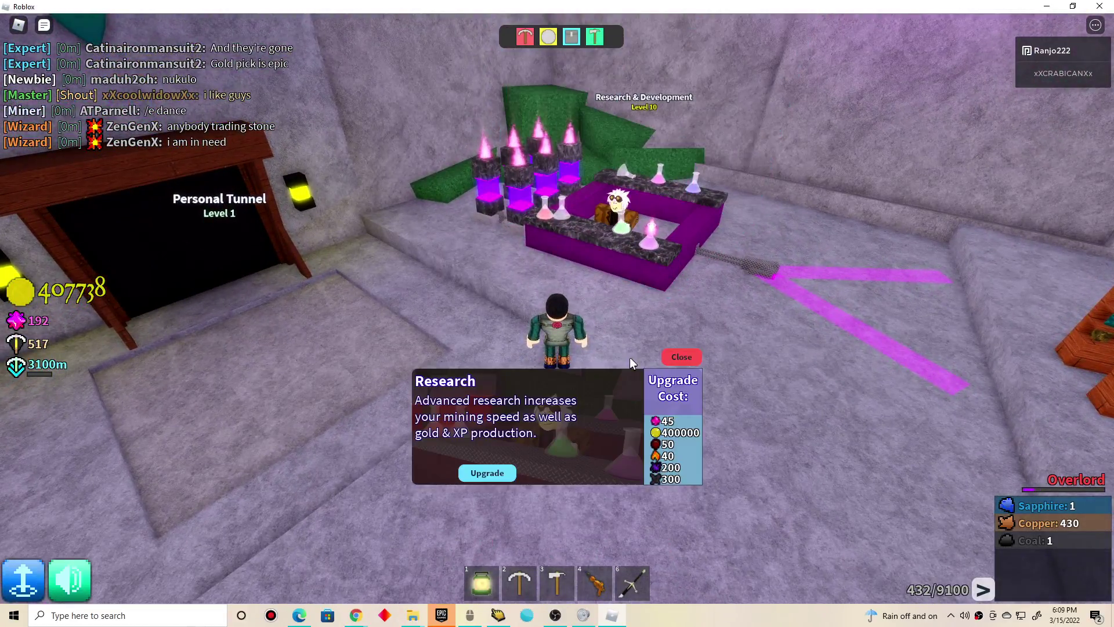
pyautogui.click(486, 473)
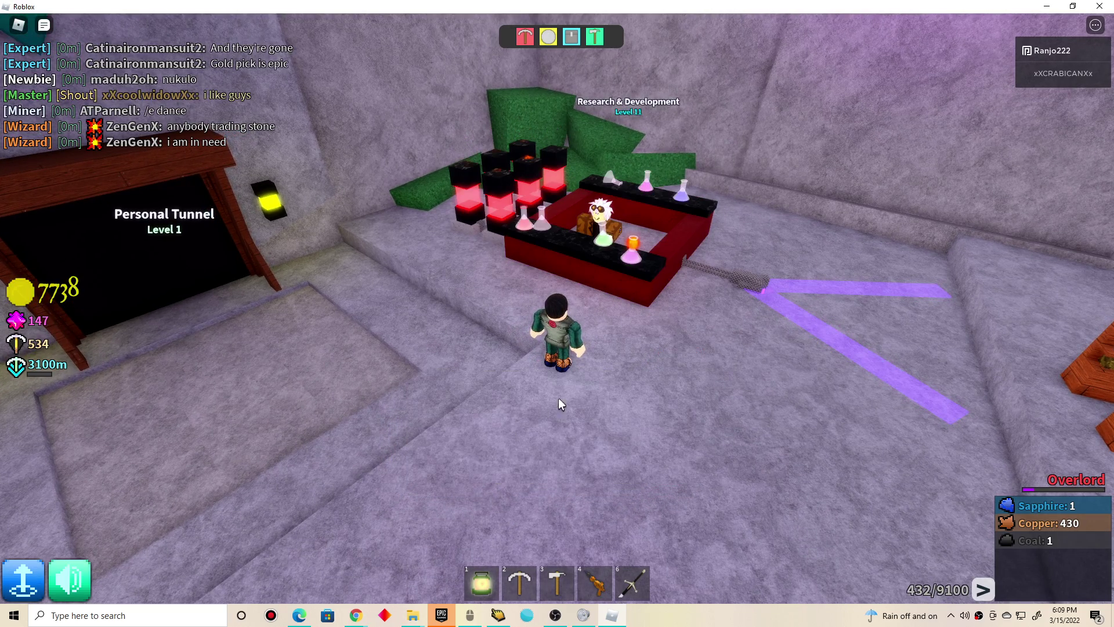
pyautogui.click(626, 220)
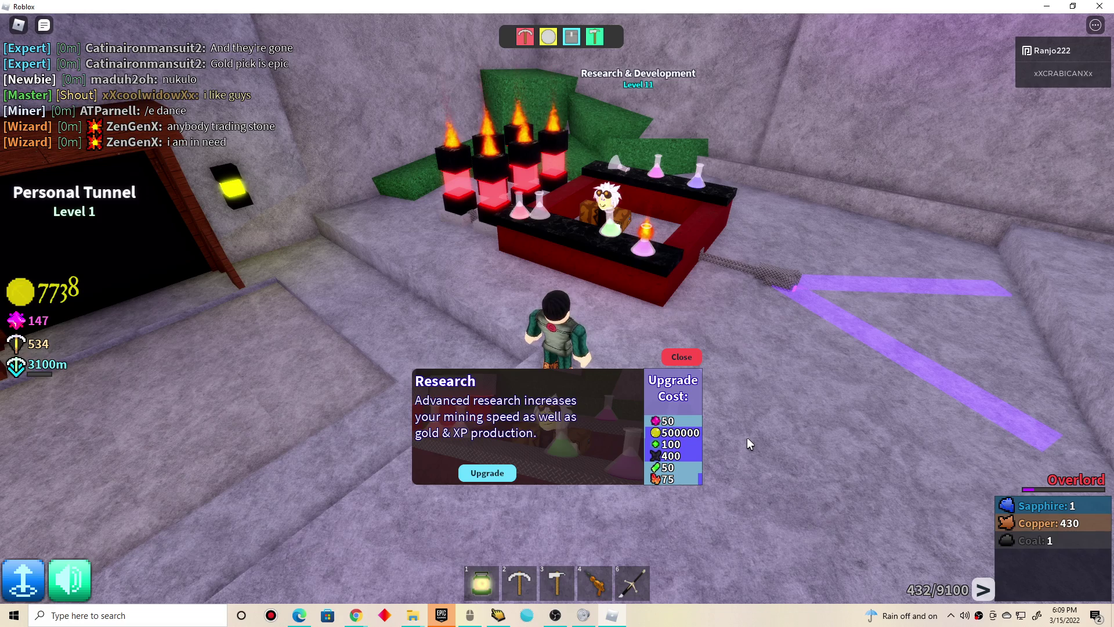
pyautogui.scroll(3, 718, 412)
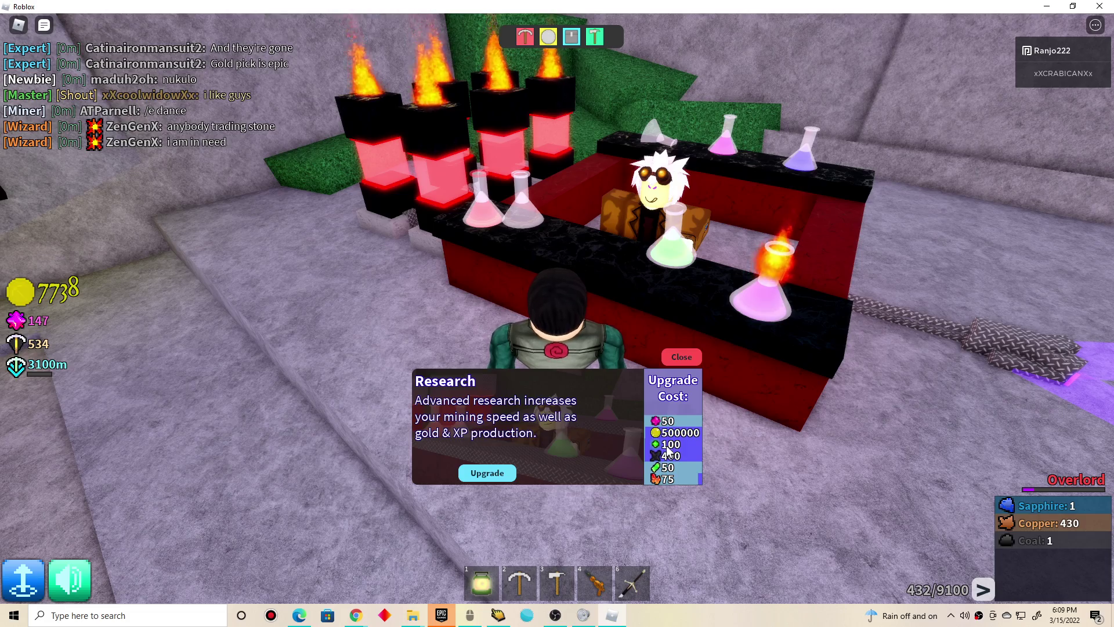
pyautogui.press('s')
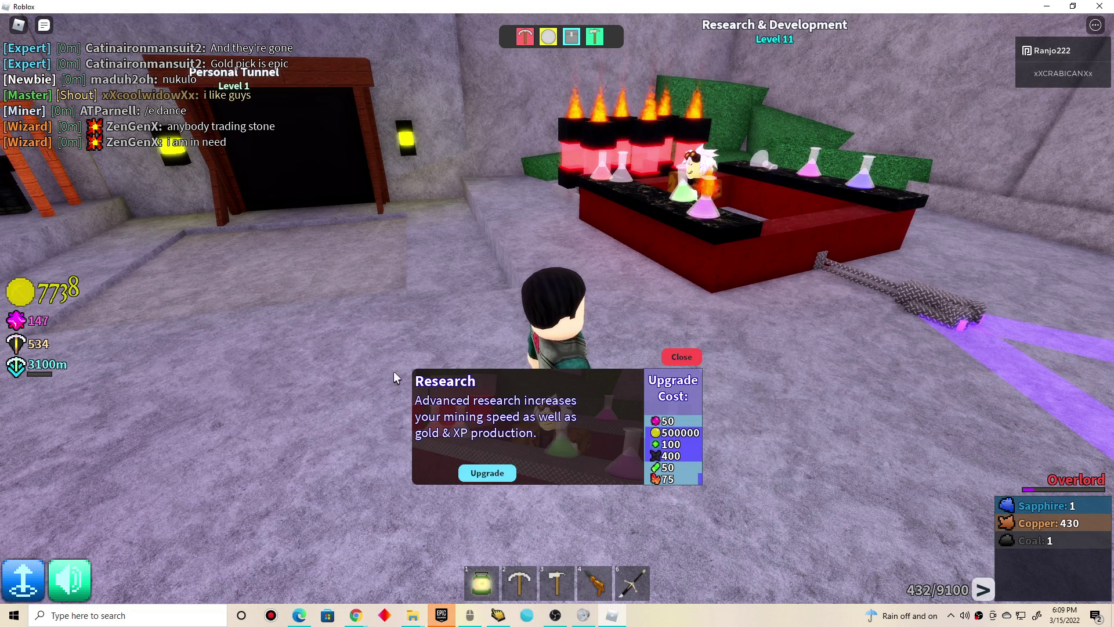
# Close the Research dialog and check the Mining Operation upgrade details
pyautogui.click(686, 363)
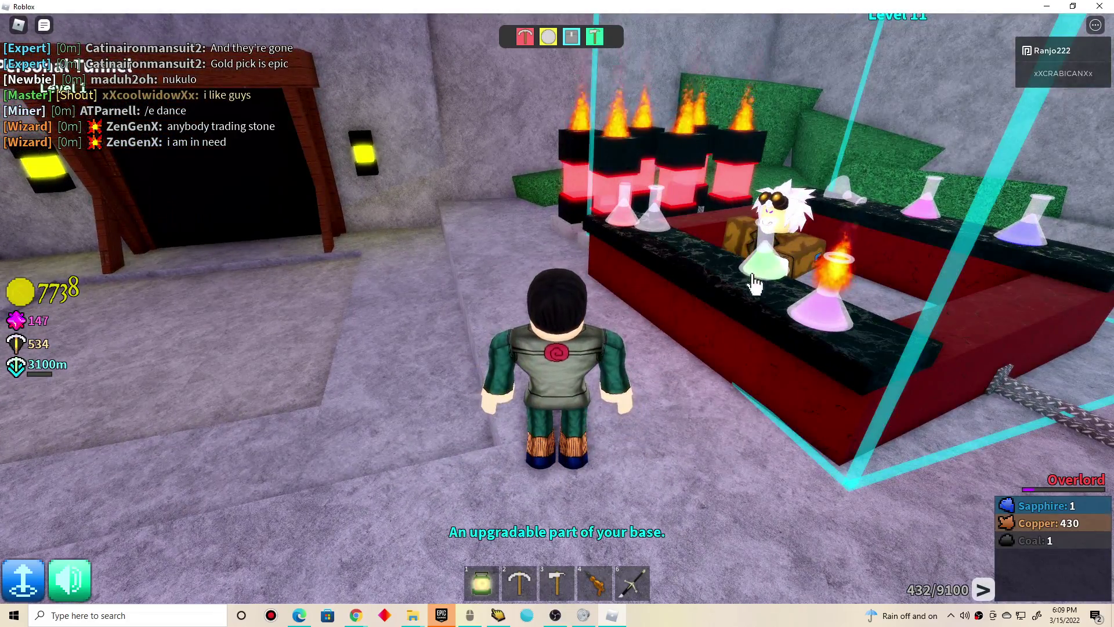
pyautogui.press('w')
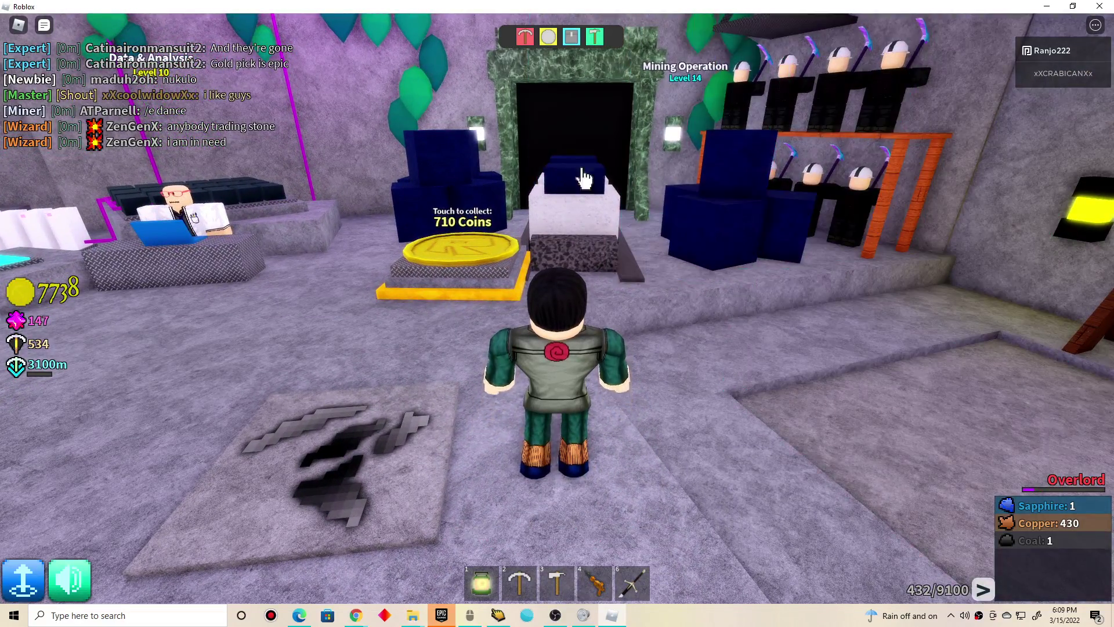
pyautogui.click(585, 179)
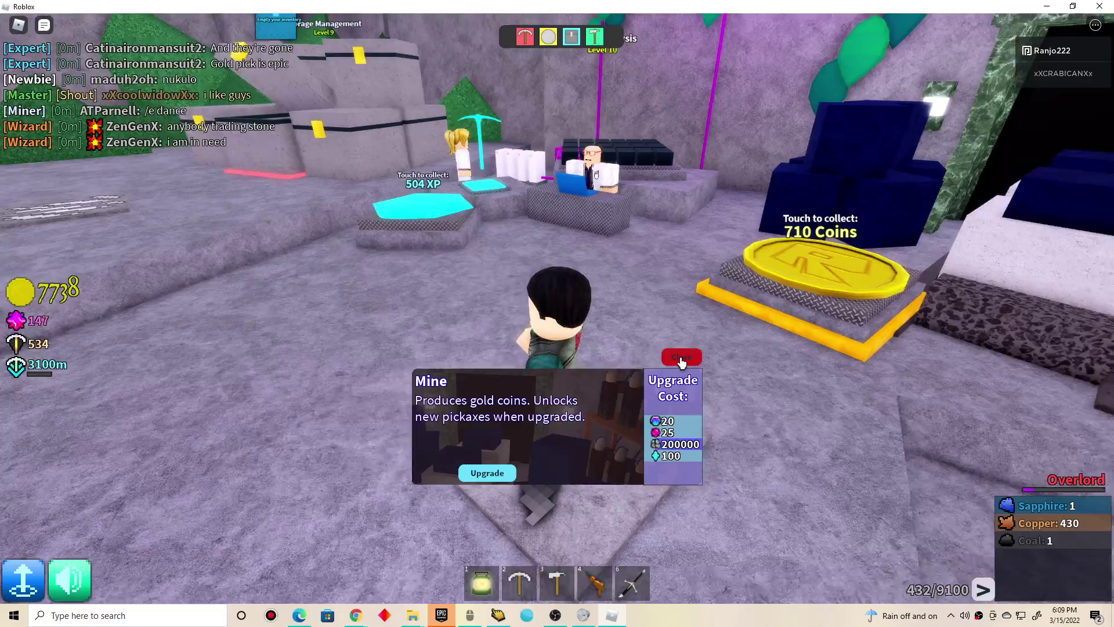
pyautogui.click(681, 361)
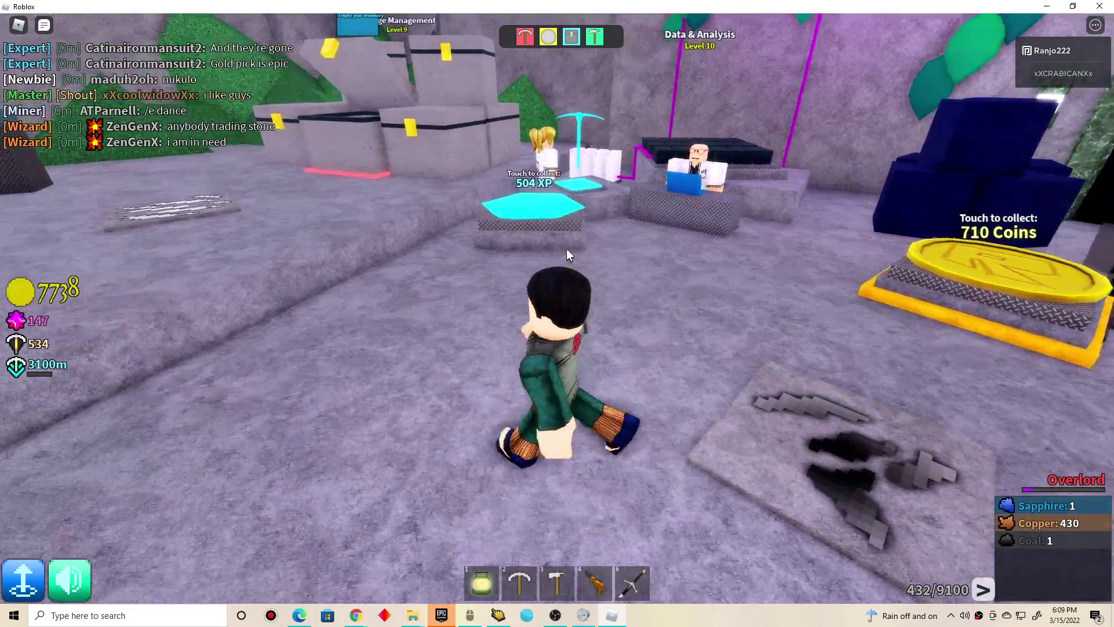
# Check the Data & Analysis upgrade details and the Marketplace exchange deals
pyautogui.press('w')
pyautogui.click(567, 248)
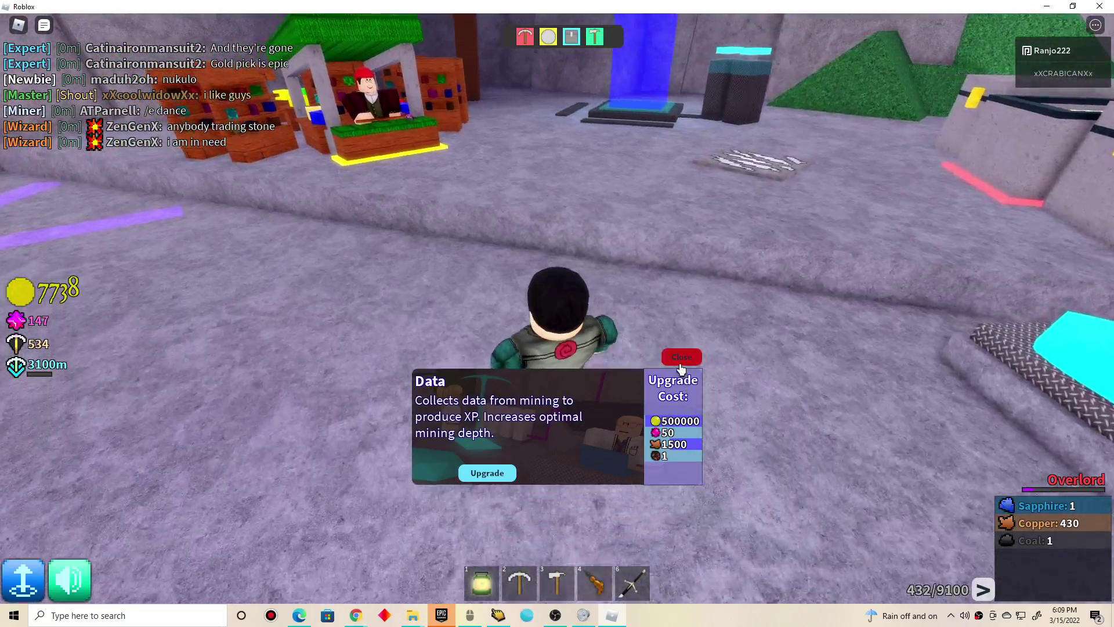
pyautogui.click(681, 359)
pyautogui.press('w')
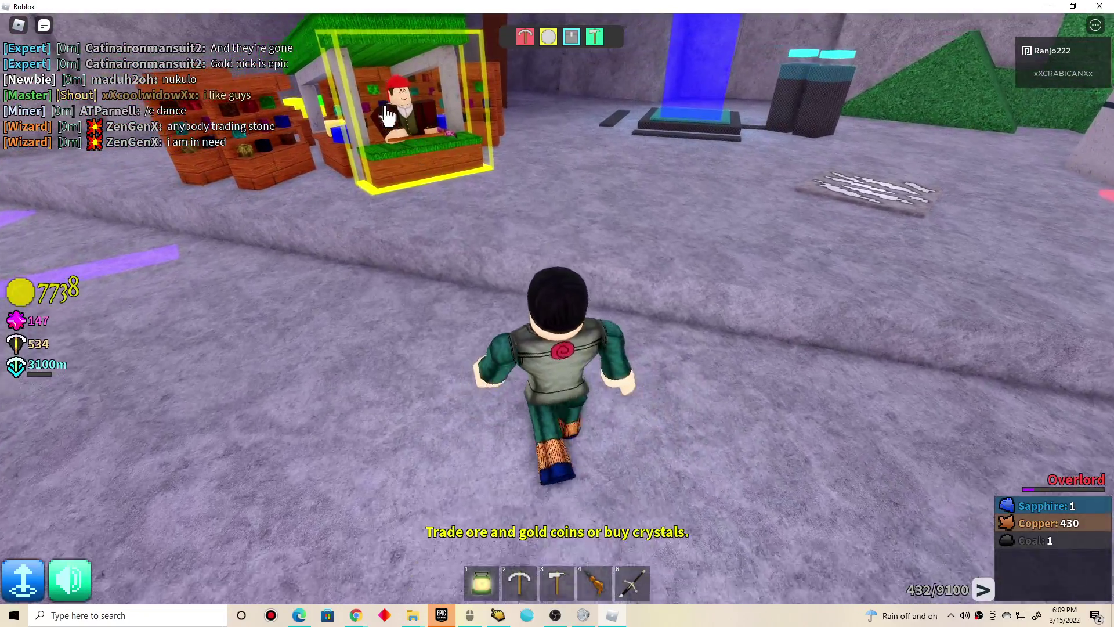
pyautogui.click(374, 105)
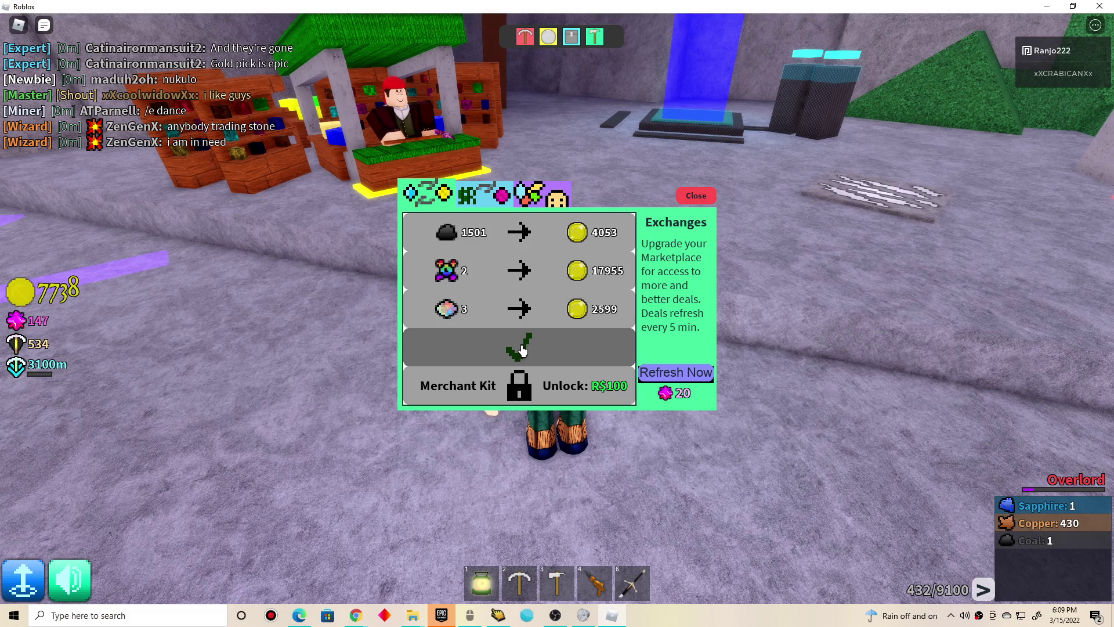
pyautogui.click(695, 193)
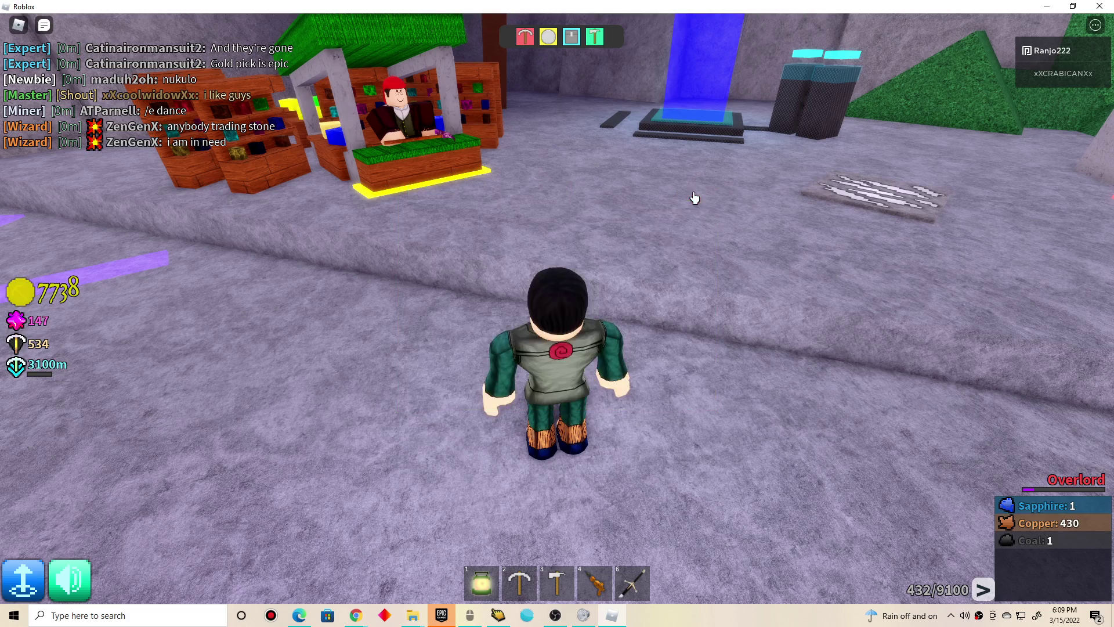
# Equip the pickaxe and walk up to the Storage Management station
pyautogui.press('s')
pyautogui.press('2')
pyautogui.press('w')
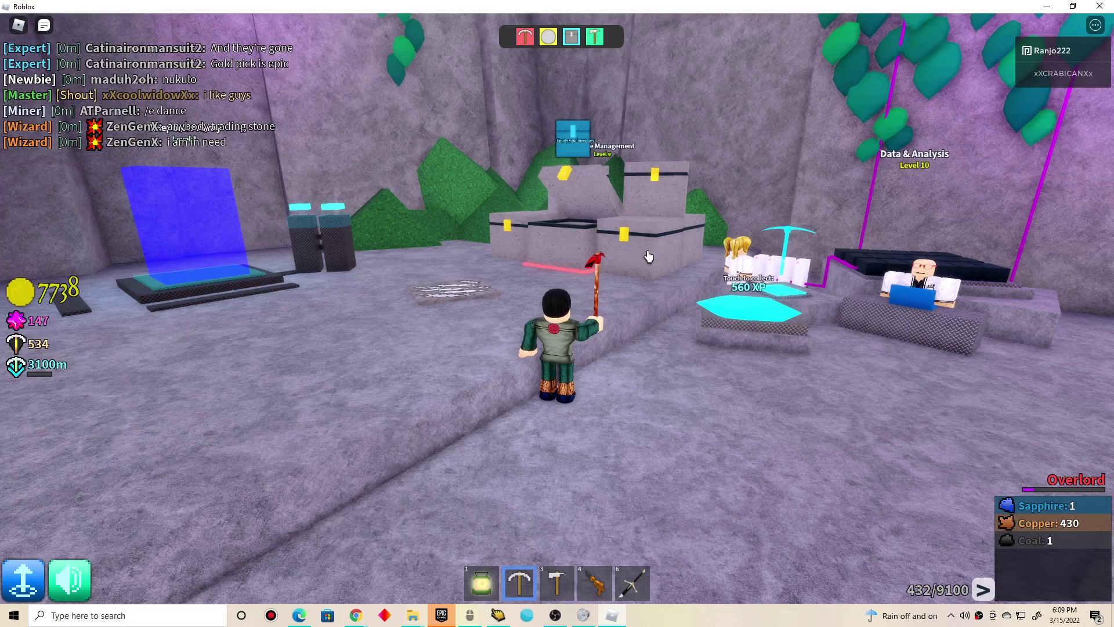
# Deposit the whole backpack into base storage, leaving the inventory empty
pyautogui.click(571, 250)
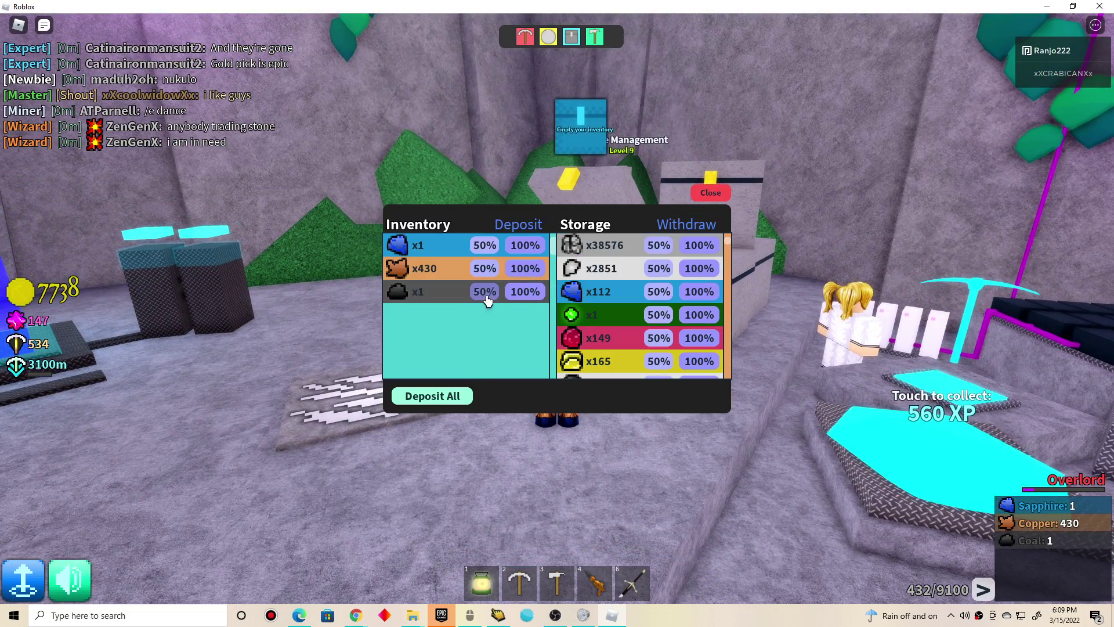
pyautogui.scroll(-2, 596, 329)
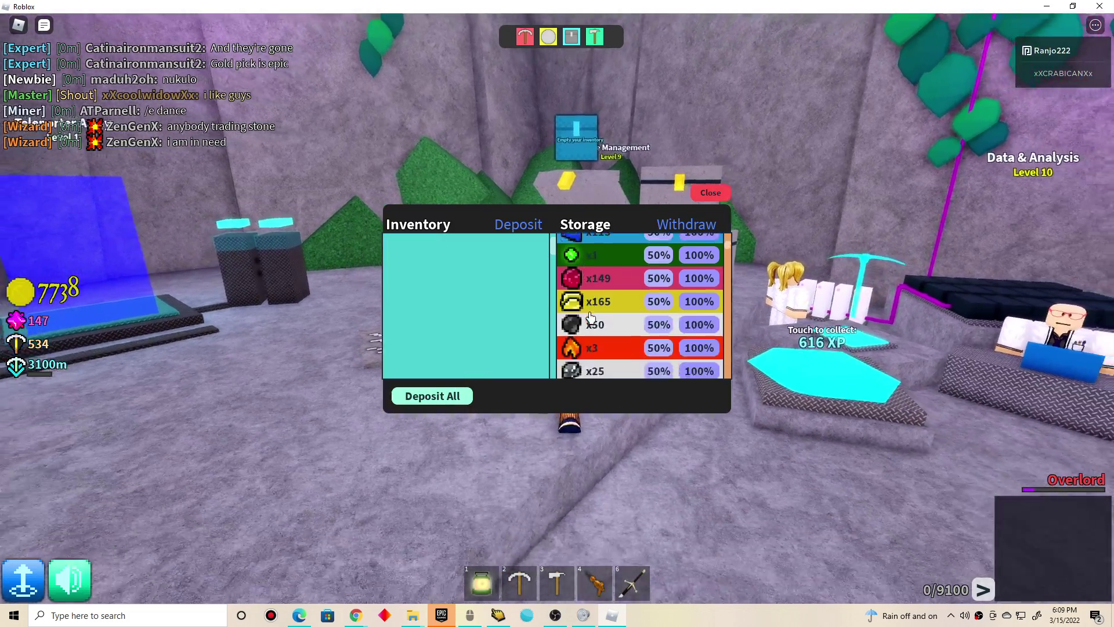
pyautogui.scroll(2, 596, 329)
pyautogui.moveTo(606, 344); pyautogui.dragTo(549, 323)
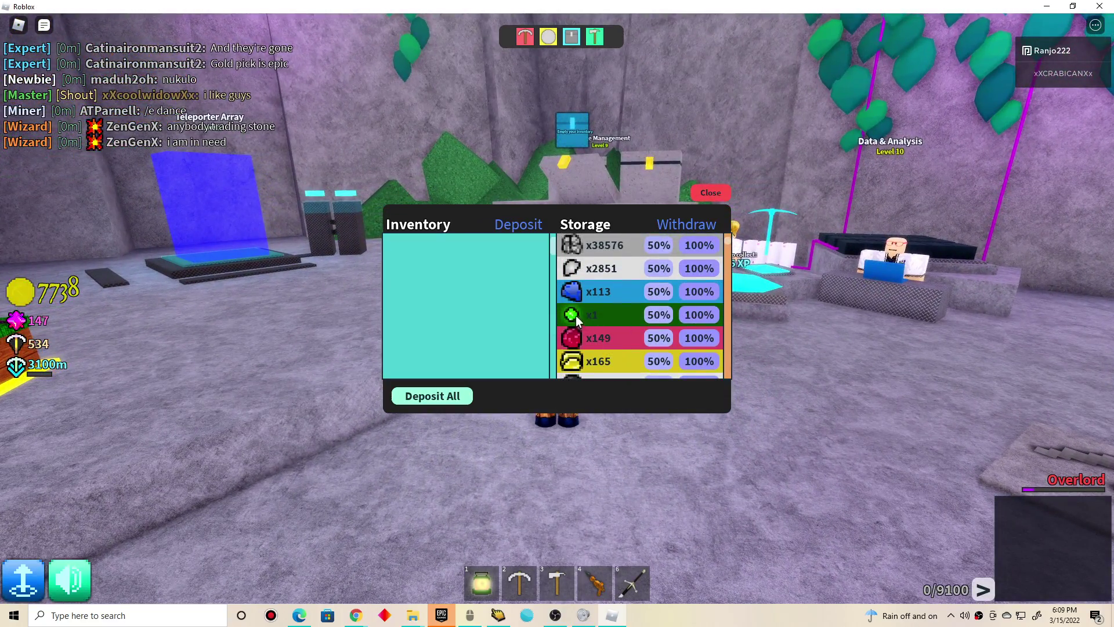
# Leave storage and view the Data & Analysis and Marketplace upgrade dialogs without buying
pyautogui.press('s')
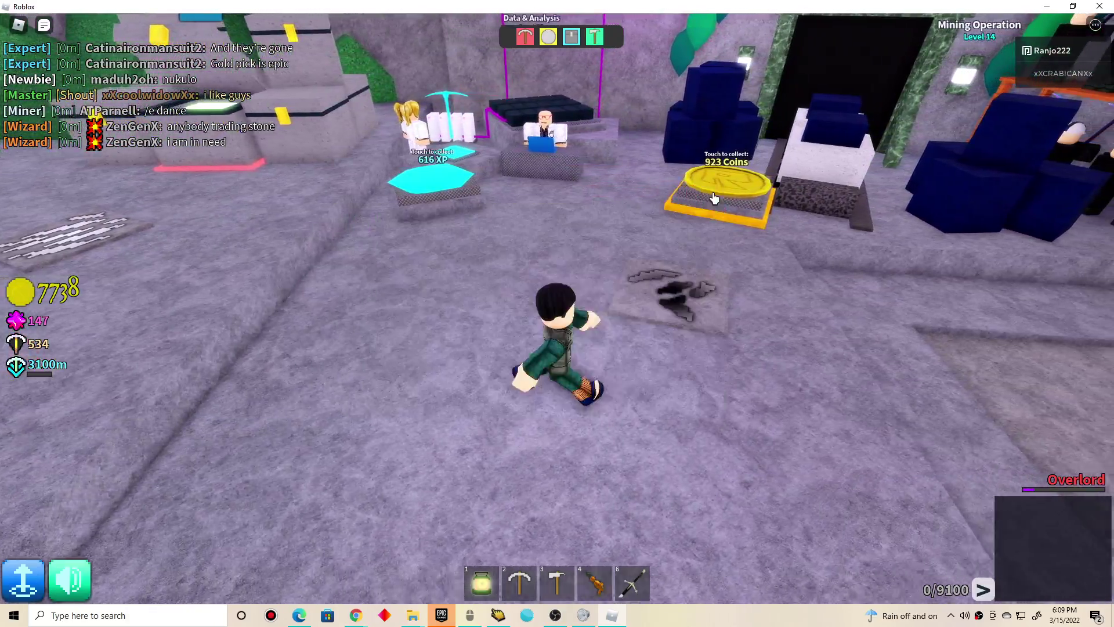
pyautogui.press('w')
pyautogui.scroll(3, 567, 274)
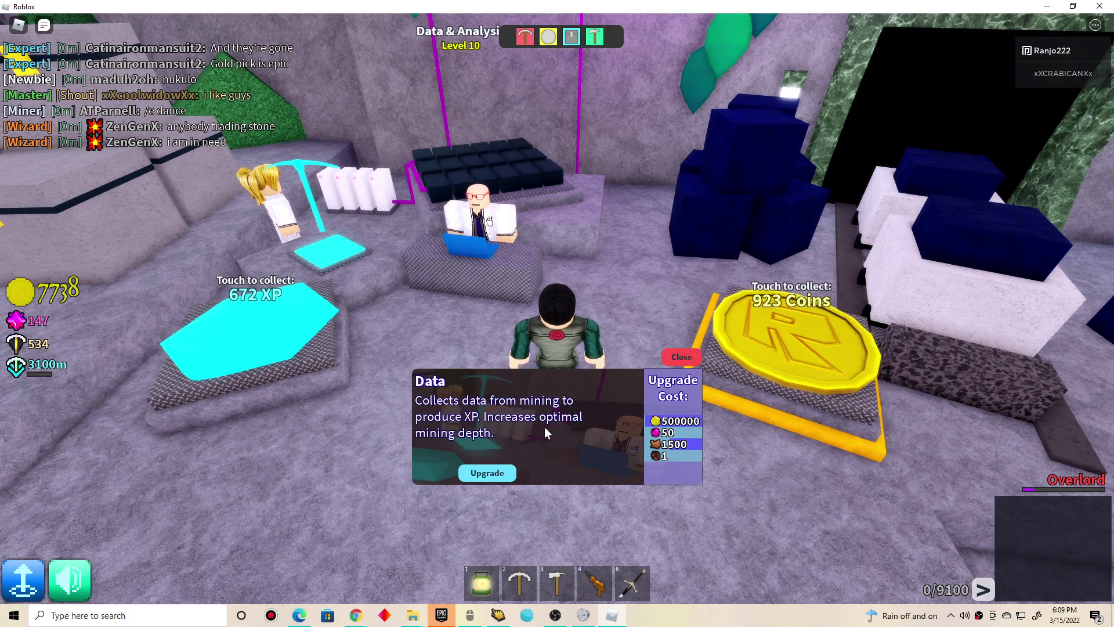
pyautogui.moveTo(624, 334); pyautogui.dragTo(627, 334)
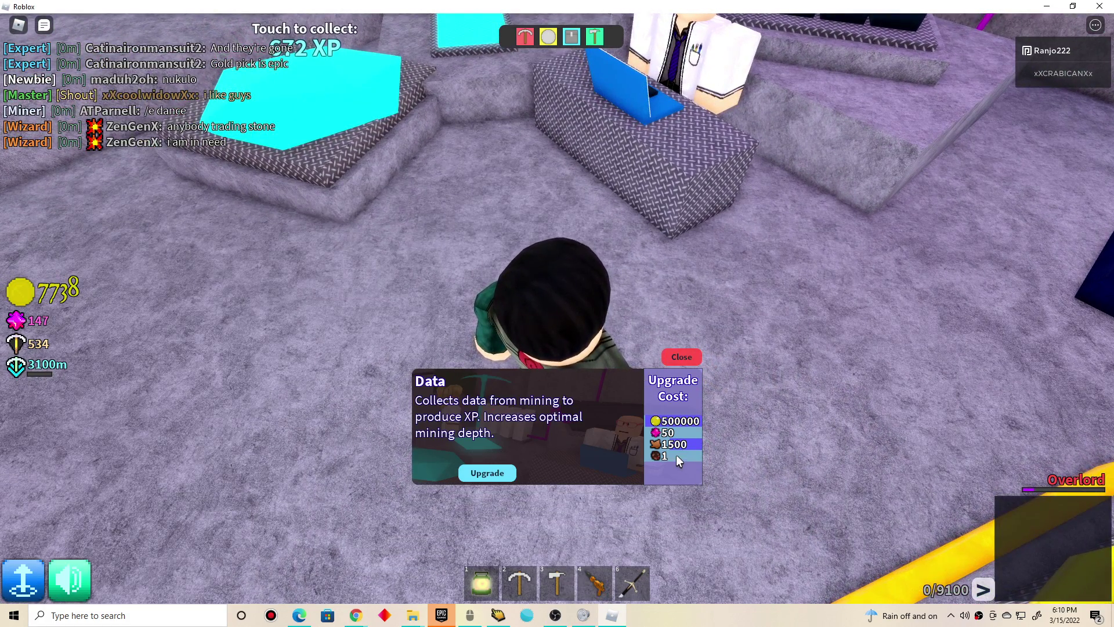
pyautogui.press('w')
pyautogui.scroll(-3, 578, 288)
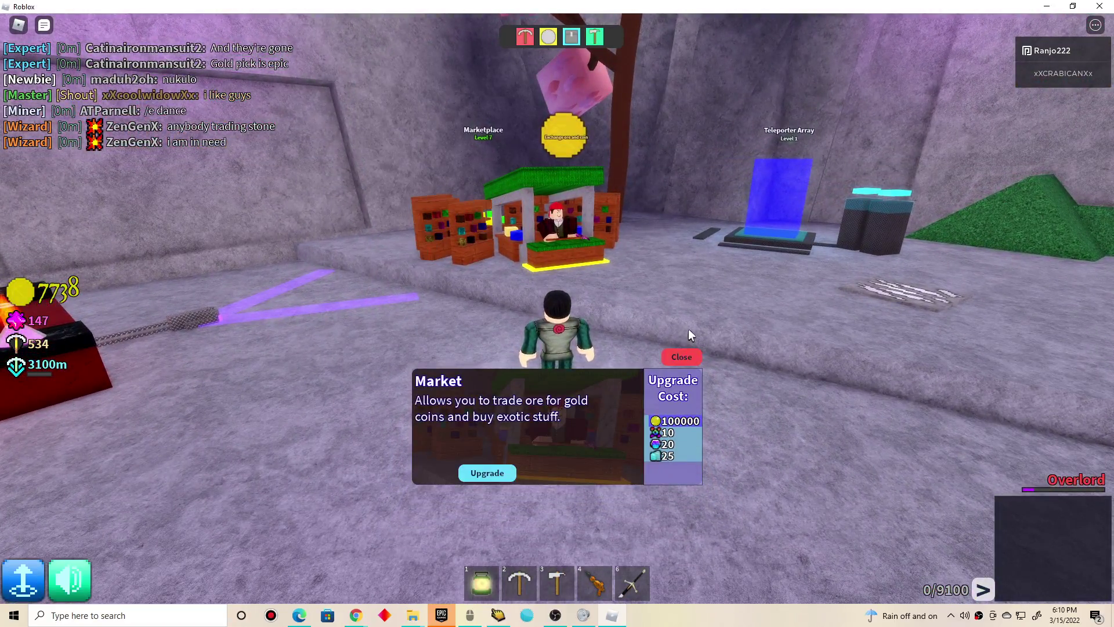
# View the R&D upgrade costs, walk away and equip the pickaxe over a stone block
pyautogui.press('a')
pyautogui.moveTo(688, 329); pyautogui.dragTo(633, 382)
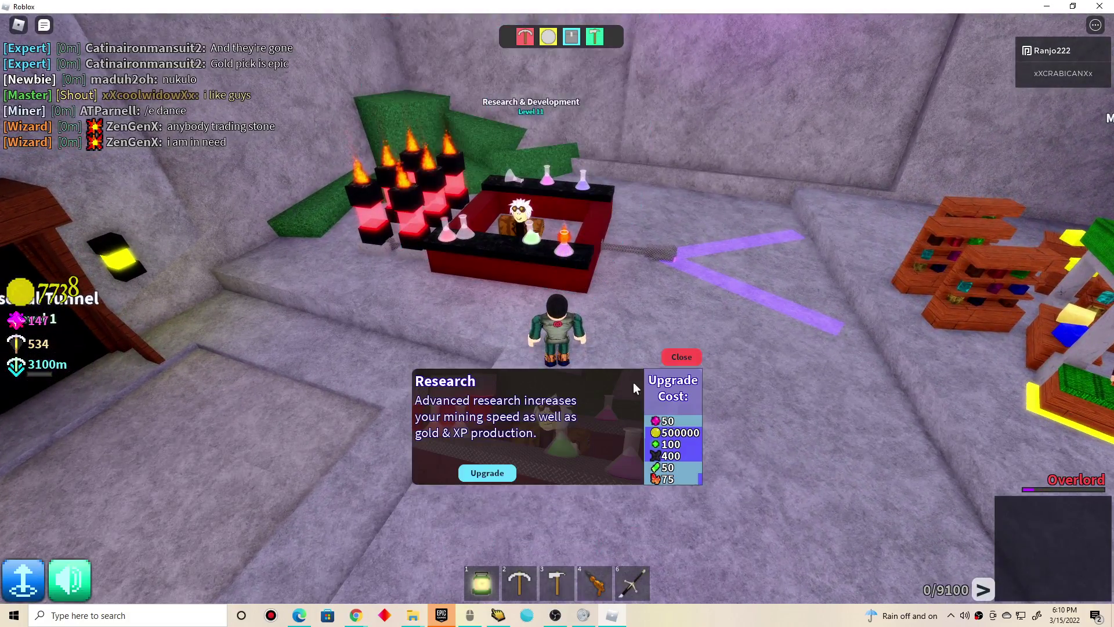
pyautogui.scroll(3, 632, 382)
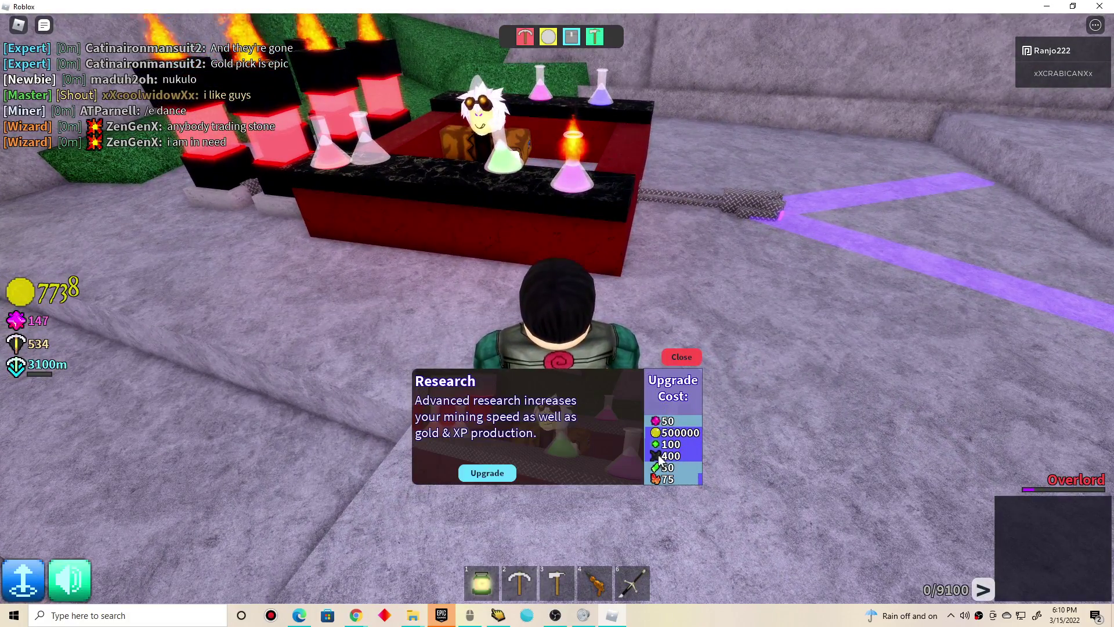
pyautogui.moveTo(657, 457); pyautogui.dragTo(637, 289)
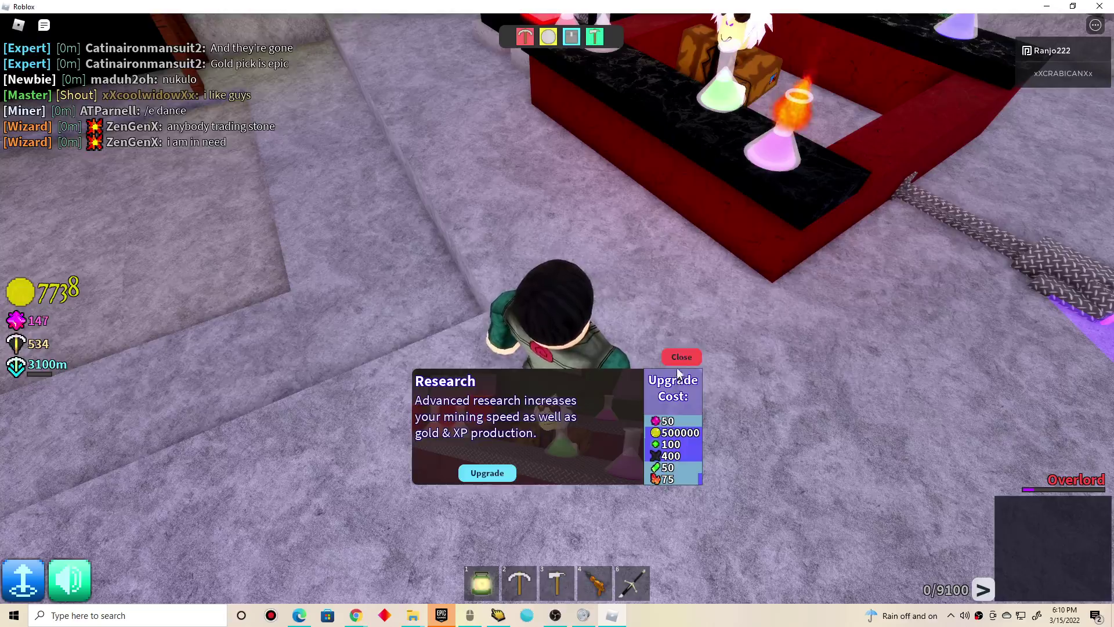
pyautogui.press('s')
pyautogui.press('2')
# Mine straight down to 53m collecting stone, iron, coal and sulfur, then return to base
pyautogui.moveTo(537, 249)
pyautogui.mouseDown()
pyautogui.moveTo(570, 376)
pyautogui.moveTo(669, 529)
pyautogui.mouseUp()
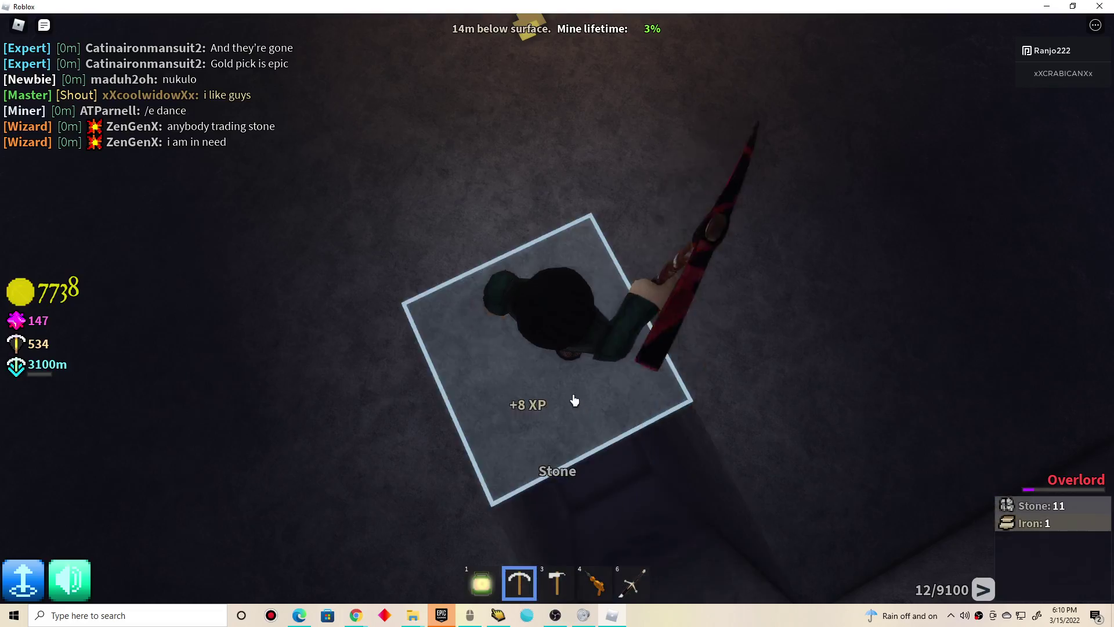
pyautogui.moveTo(572, 398)
pyautogui.mouseDown()
pyautogui.moveTo(567, 361)
pyautogui.moveTo(541, 383)
pyautogui.moveTo(557, 362)
pyautogui.mouseUp()
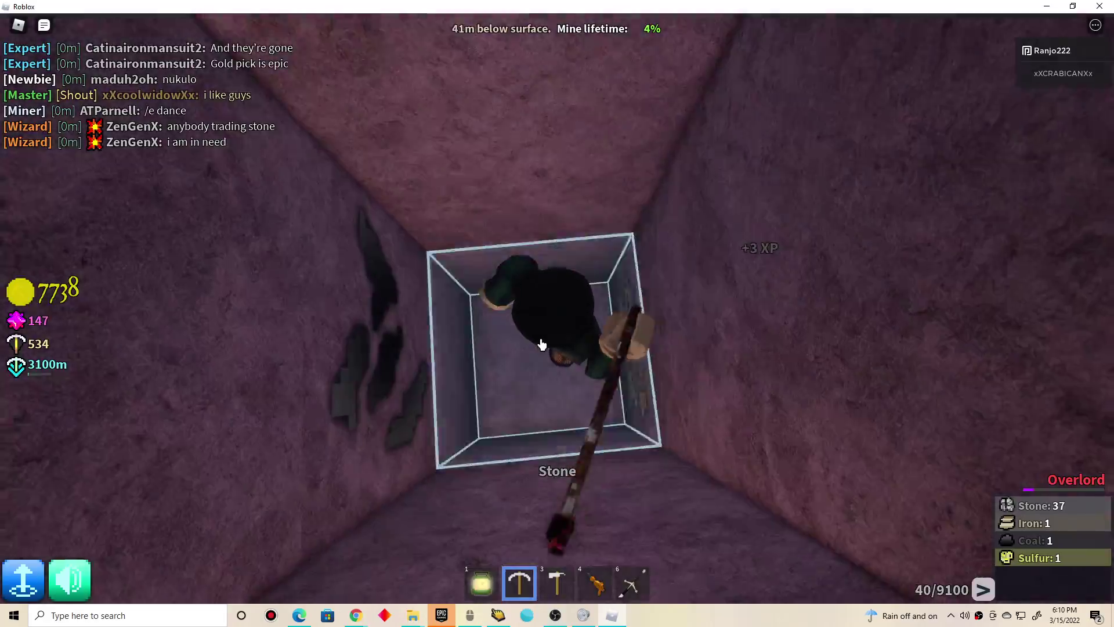
pyautogui.moveTo(540, 345); pyautogui.dragTo(544, 351)
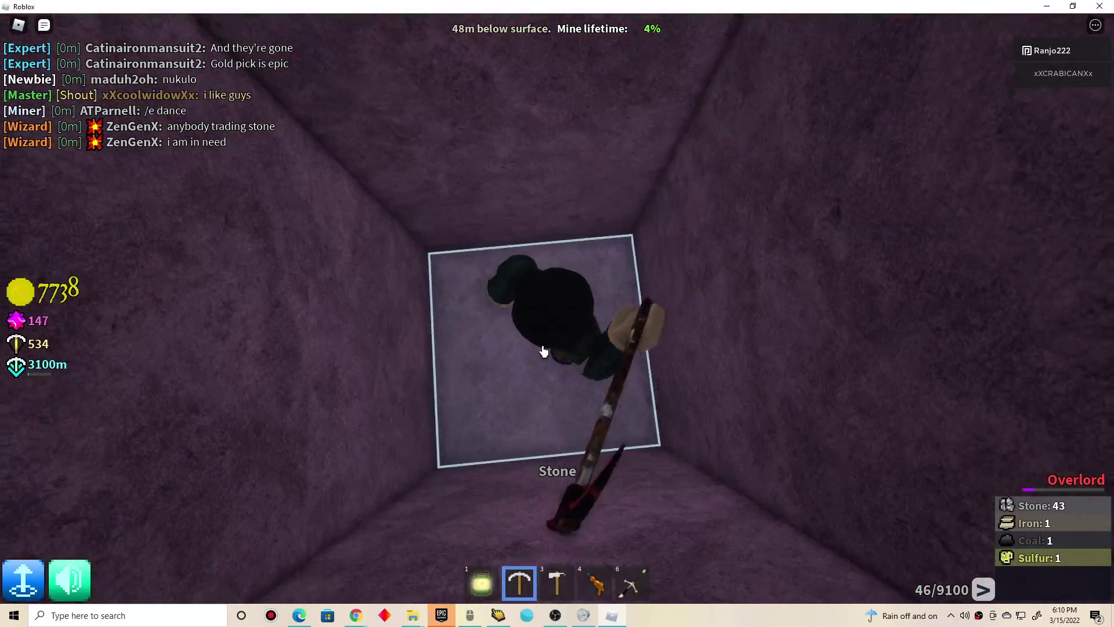
pyautogui.moveTo(543, 351); pyautogui.dragTo(543, 351)
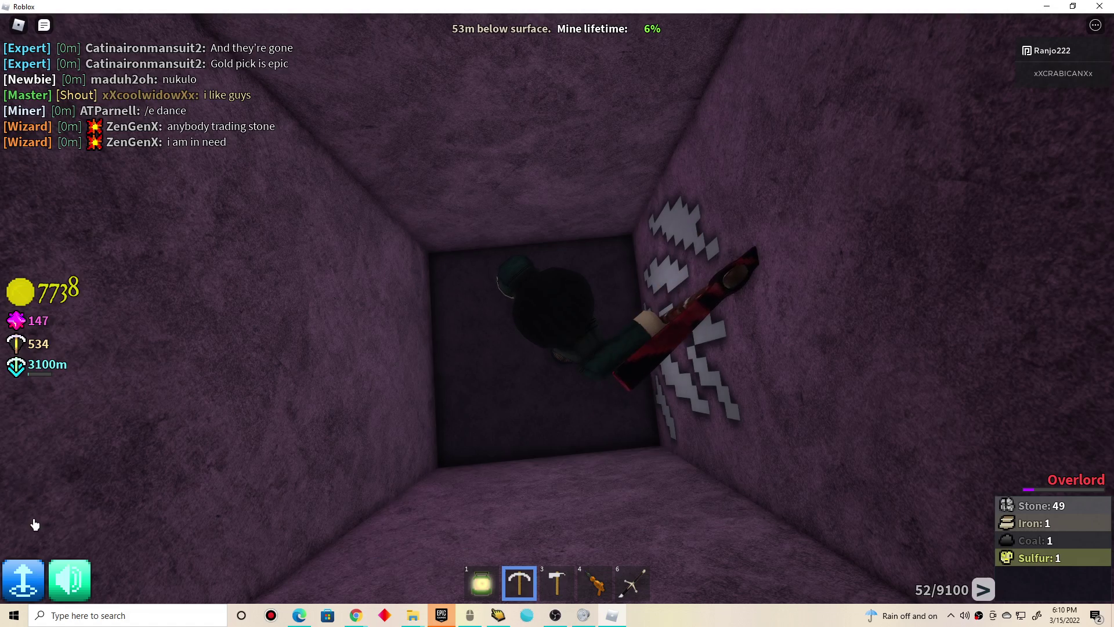
pyautogui.click(24, 581)
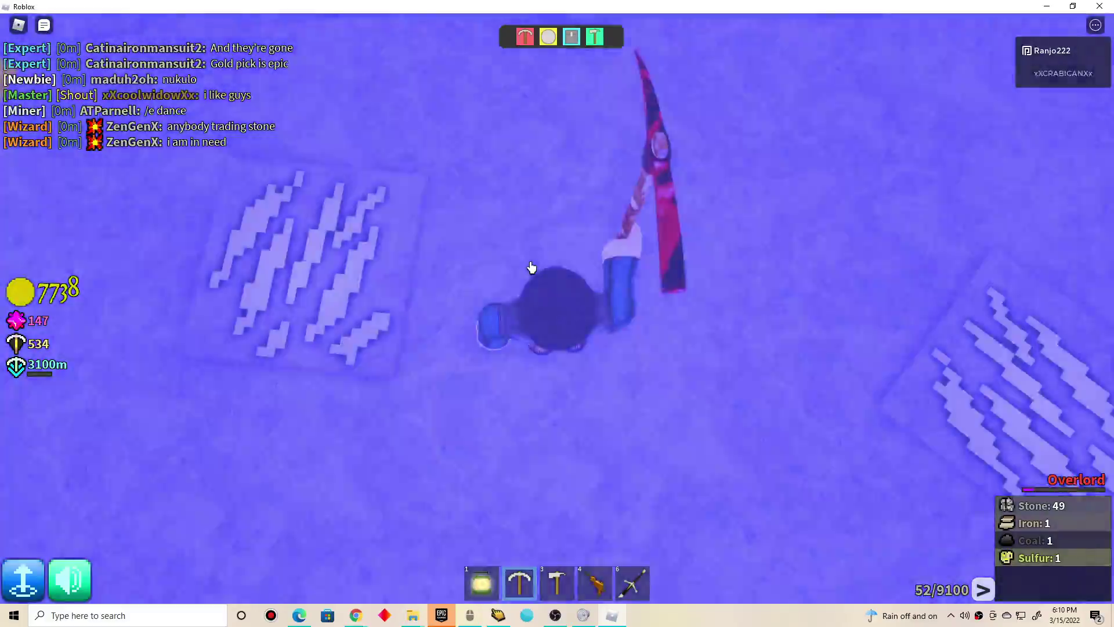
# Review the Marketplace and Research upgrade costs without buying
pyautogui.press('w')
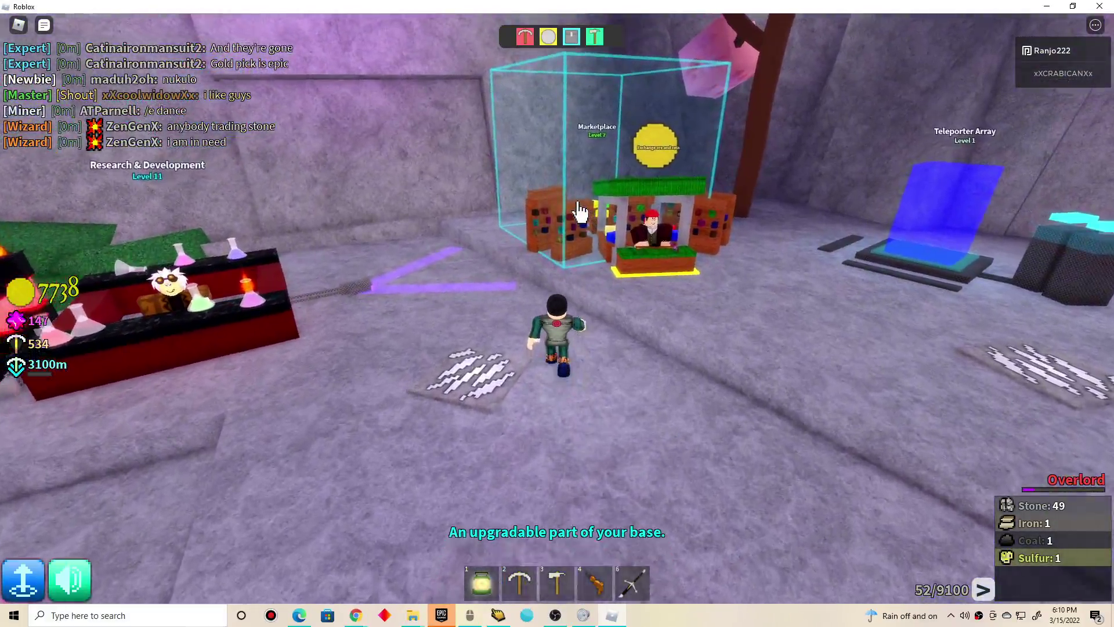
pyautogui.click(581, 211)
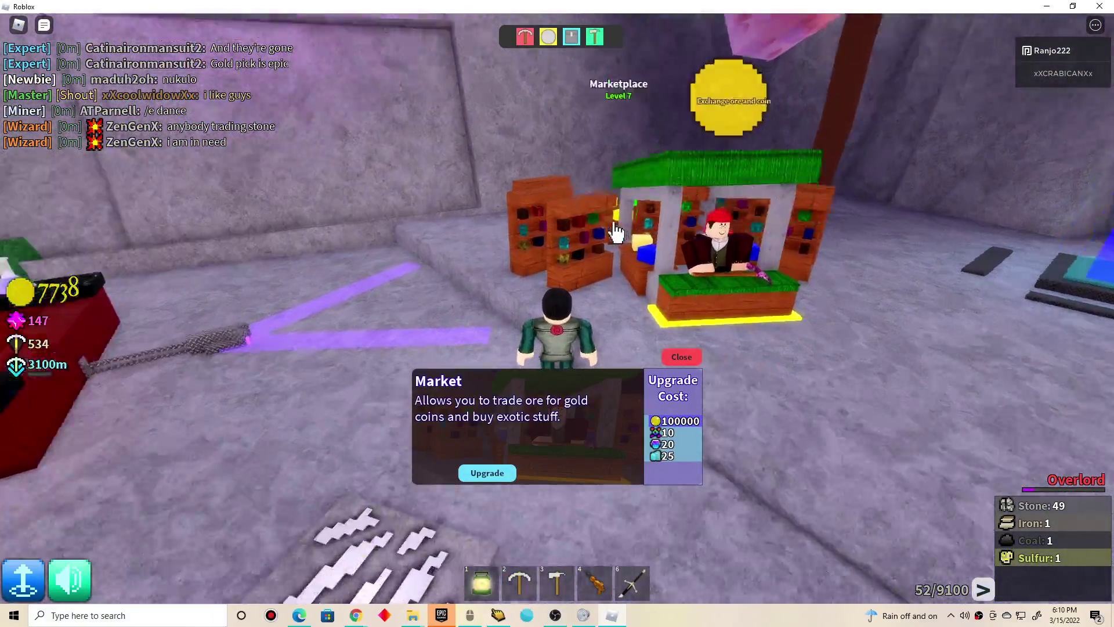
pyautogui.press('w')
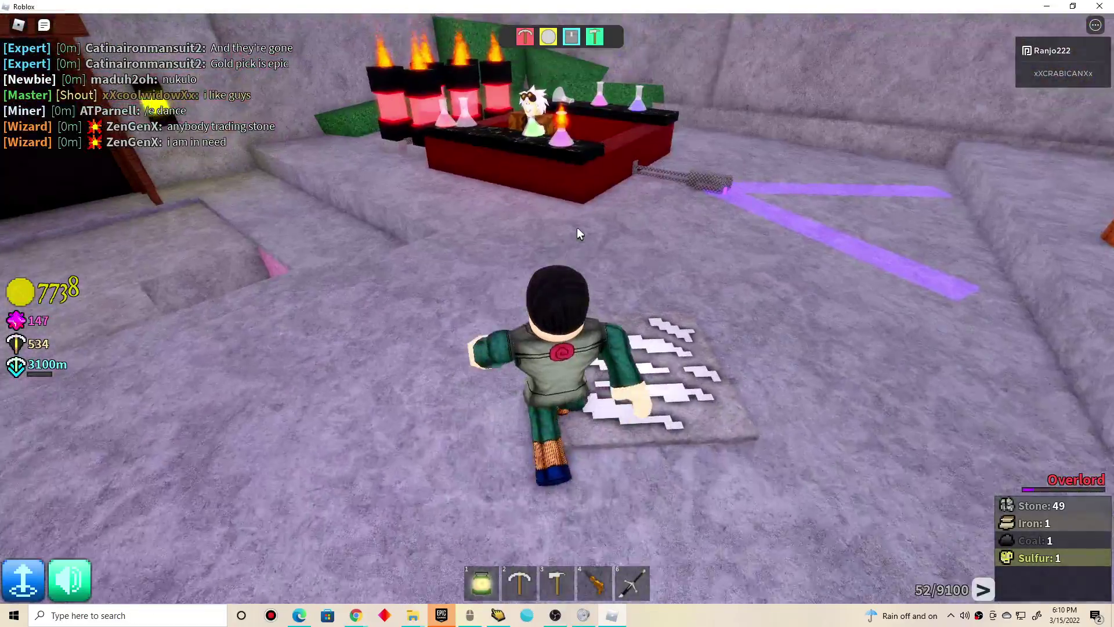
pyautogui.click(577, 232)
pyautogui.press('w')
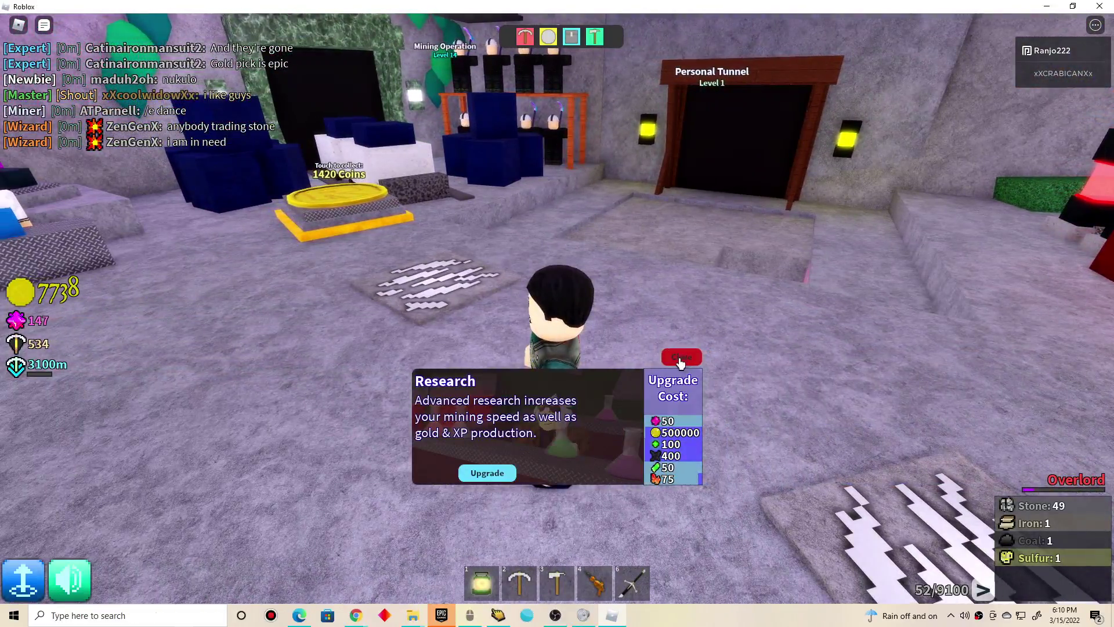
pyautogui.click(681, 360)
# Review the Data & Analysis and Mining Operation upgrade costs without buying
pyautogui.press('w')
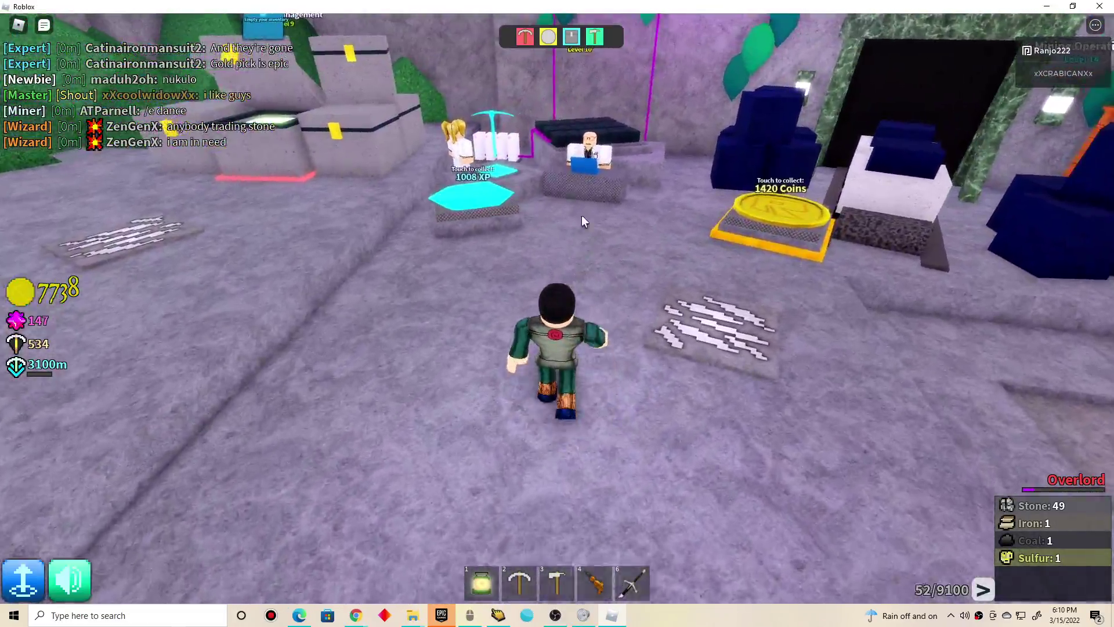
pyautogui.click(658, 280)
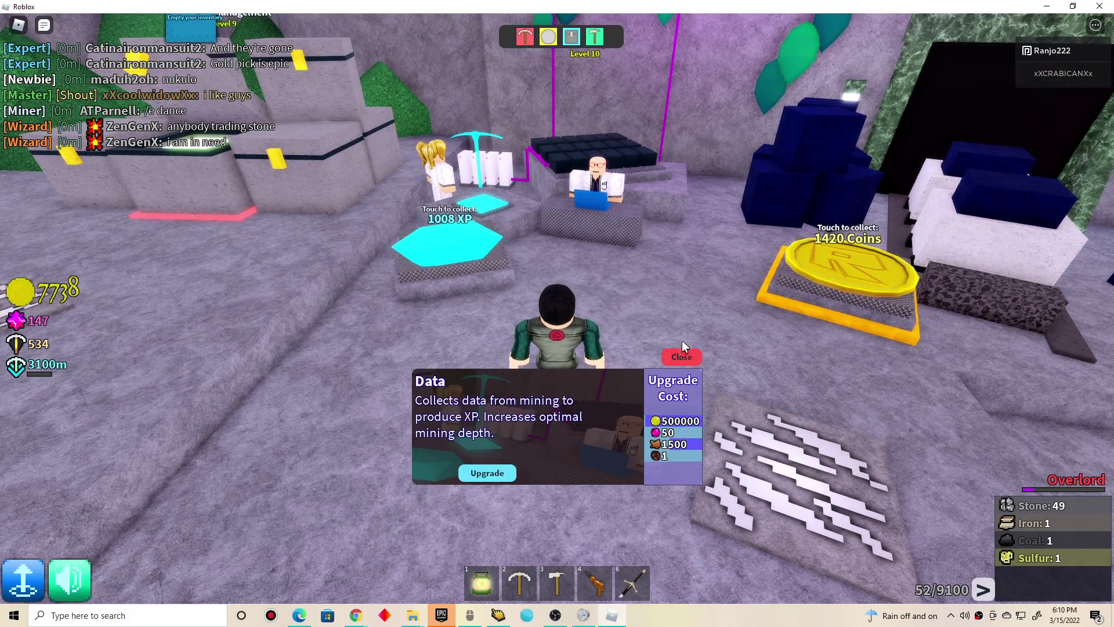
pyautogui.press('s')
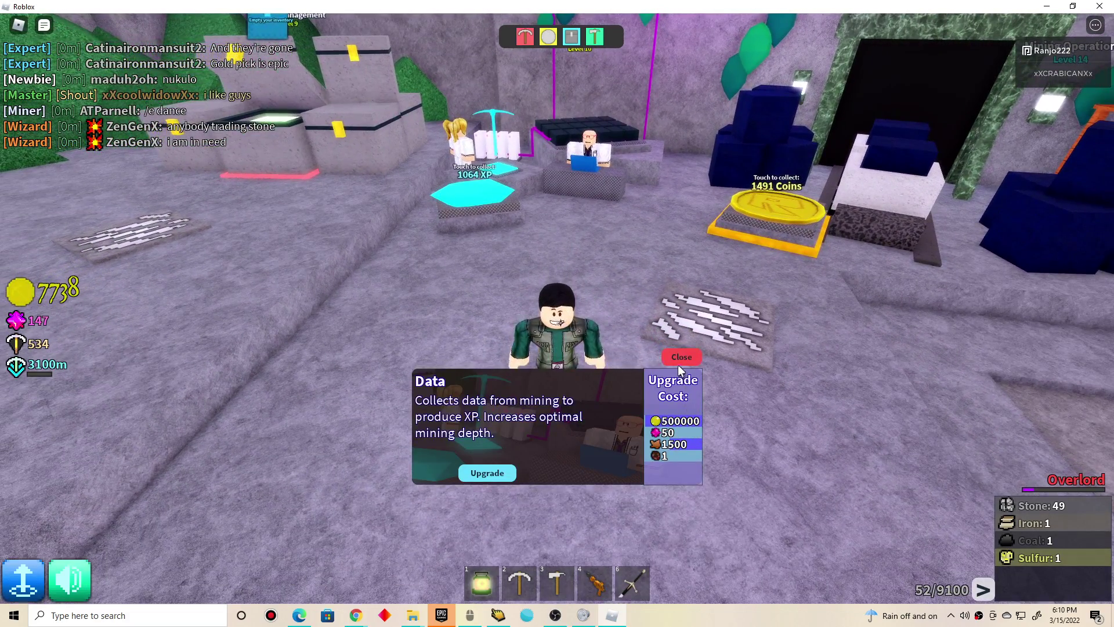
pyautogui.click(679, 359)
pyautogui.press('w')
pyautogui.click(571, 262)
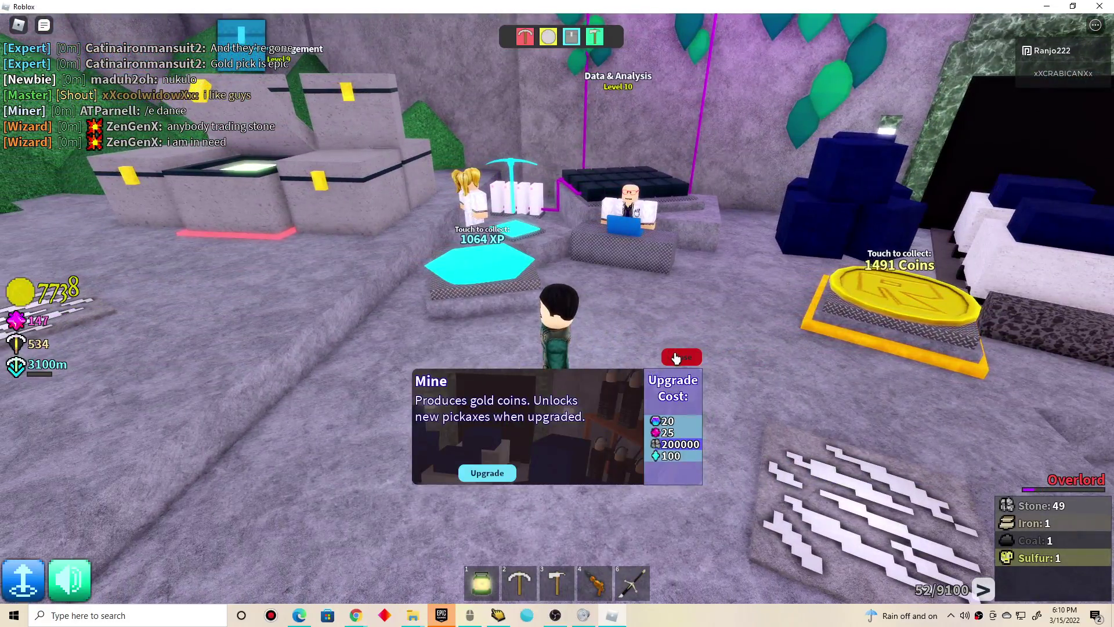
pyautogui.click(681, 356)
# Check the Storage upgrade cost, collect the waiting XP and coins, and equip the pickaxe
pyautogui.press('w')
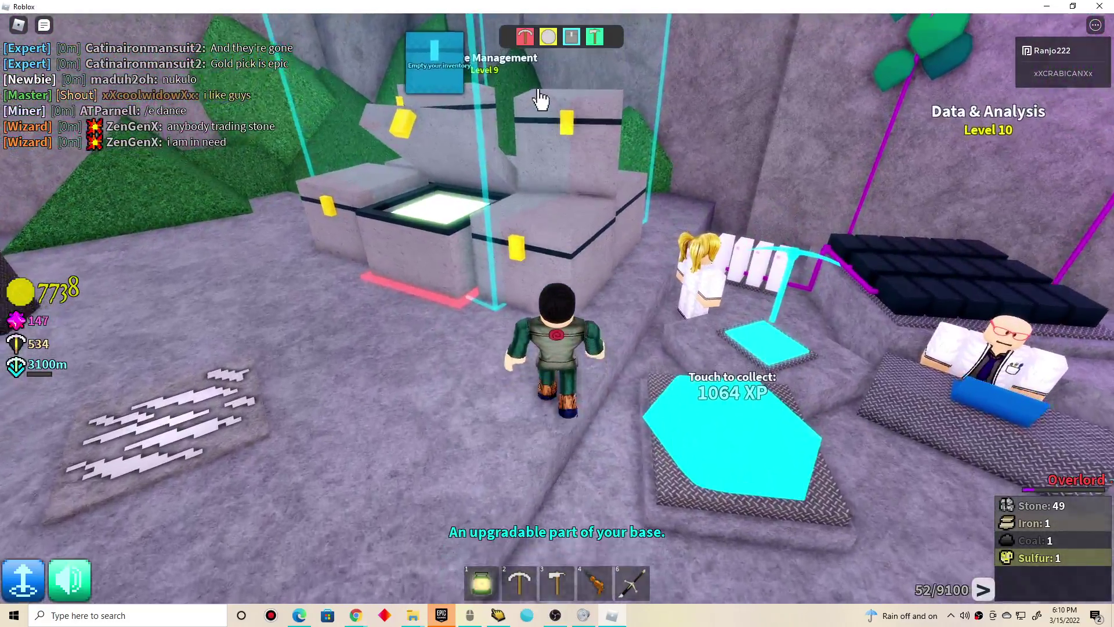
pyautogui.click(540, 96)
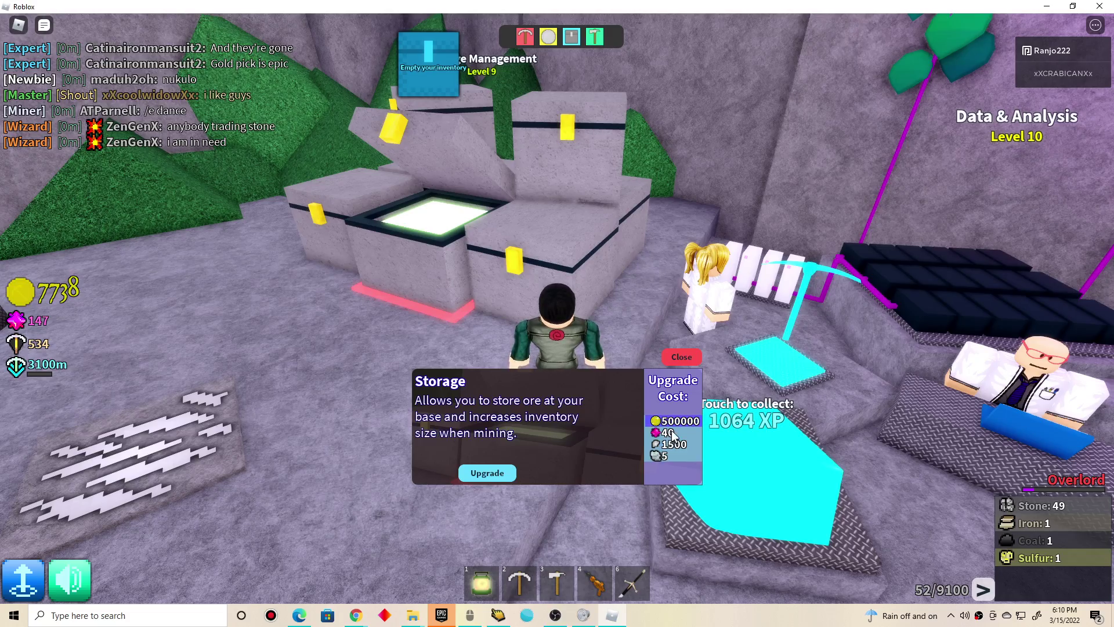
pyautogui.press('s')
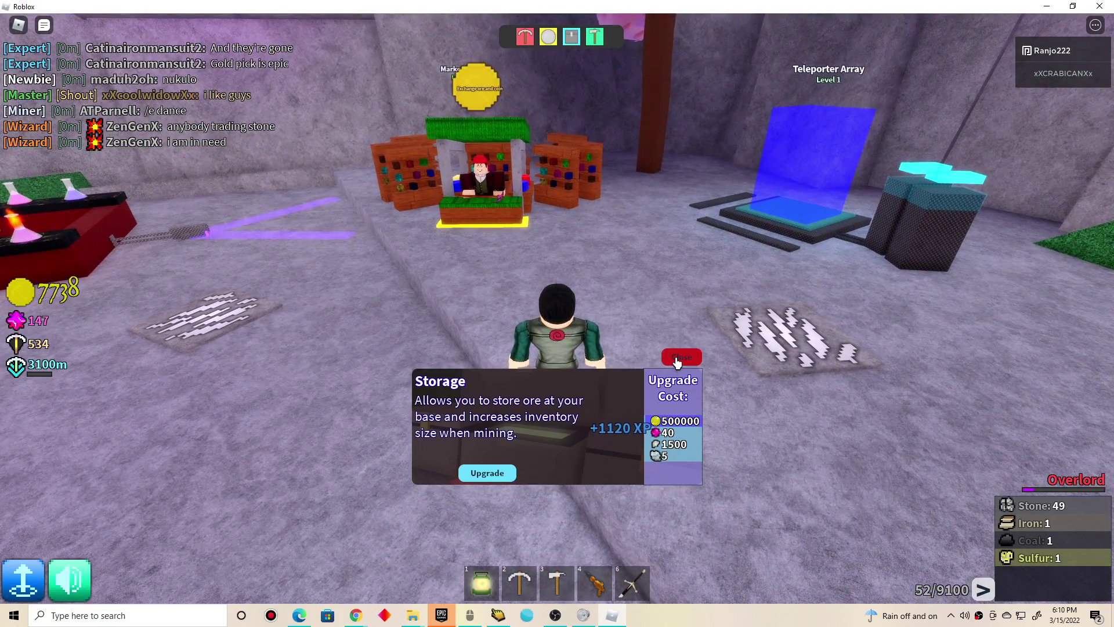
pyautogui.click(681, 356)
pyautogui.press('w')
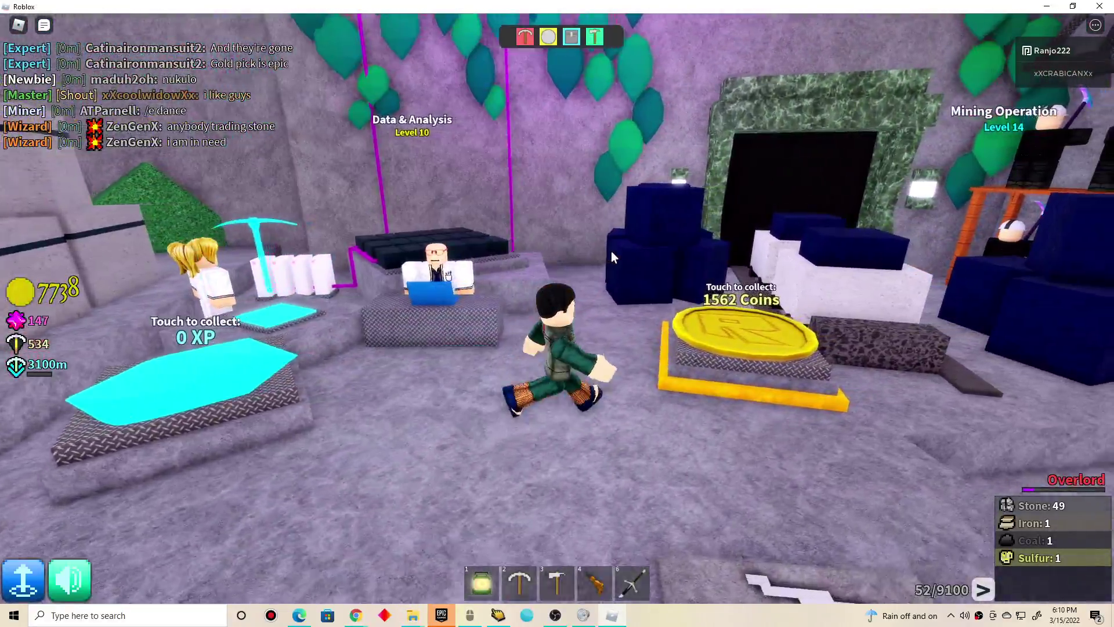
pyautogui.press('2')
# Dig straight down from the tunnel entrance through stone, picking up silver
pyautogui.press('w')
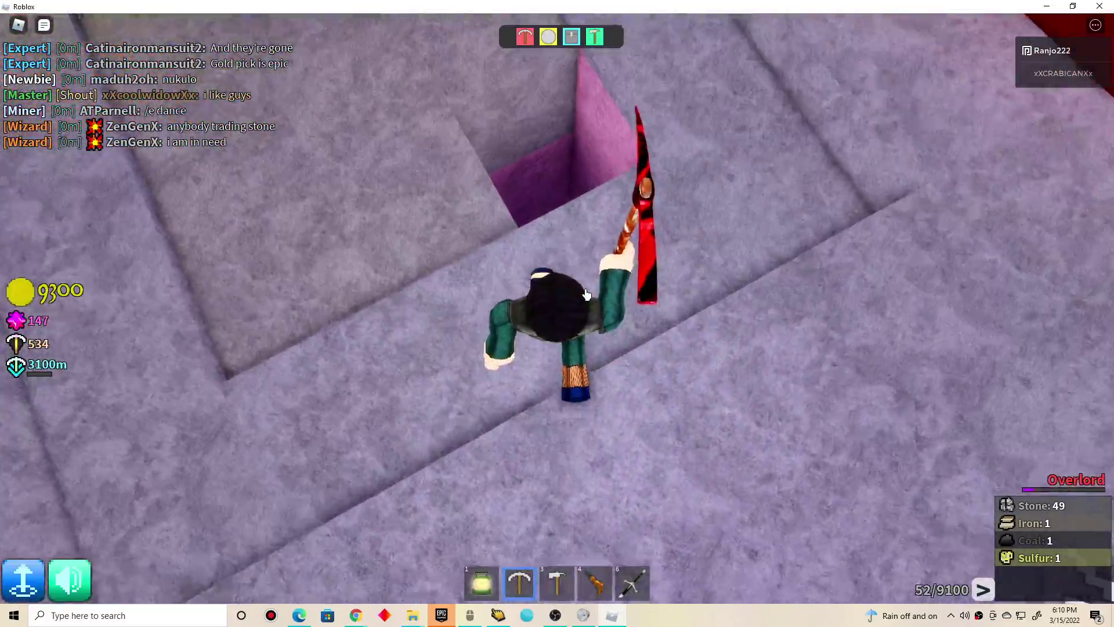
pyautogui.click(586, 331)
pyautogui.click(585, 370)
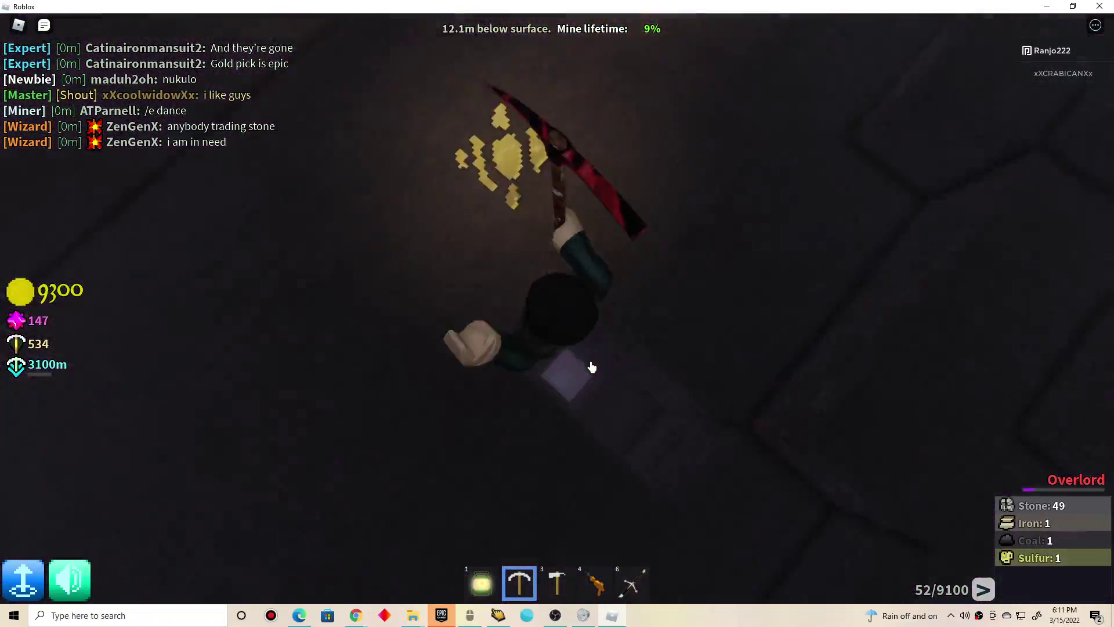
pyautogui.click(585, 370)
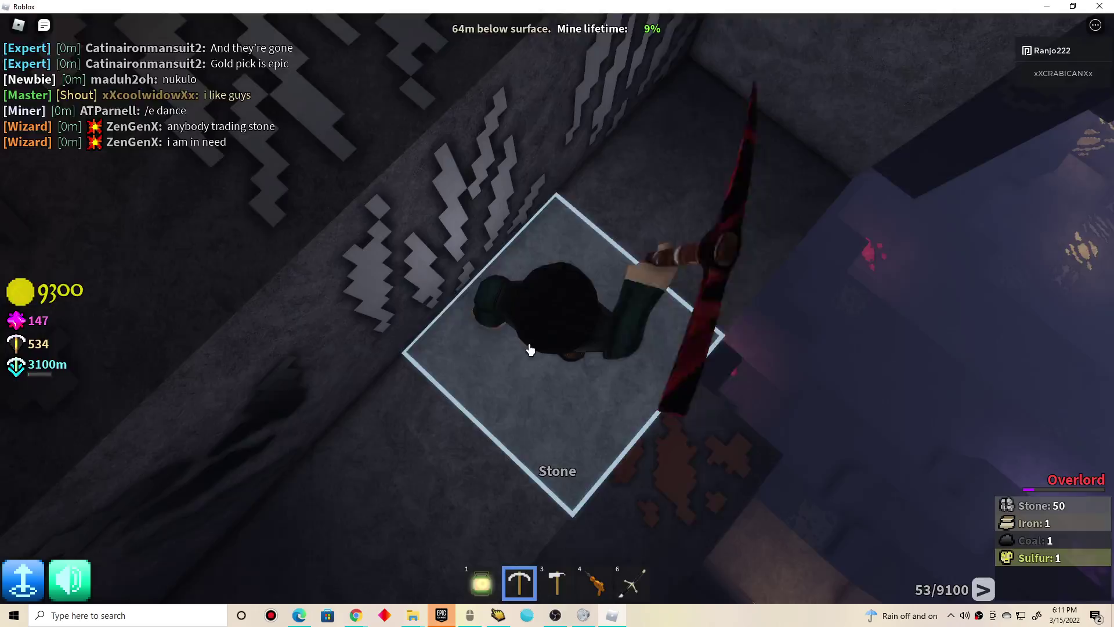
pyautogui.click(529, 349)
pyautogui.click(581, 363)
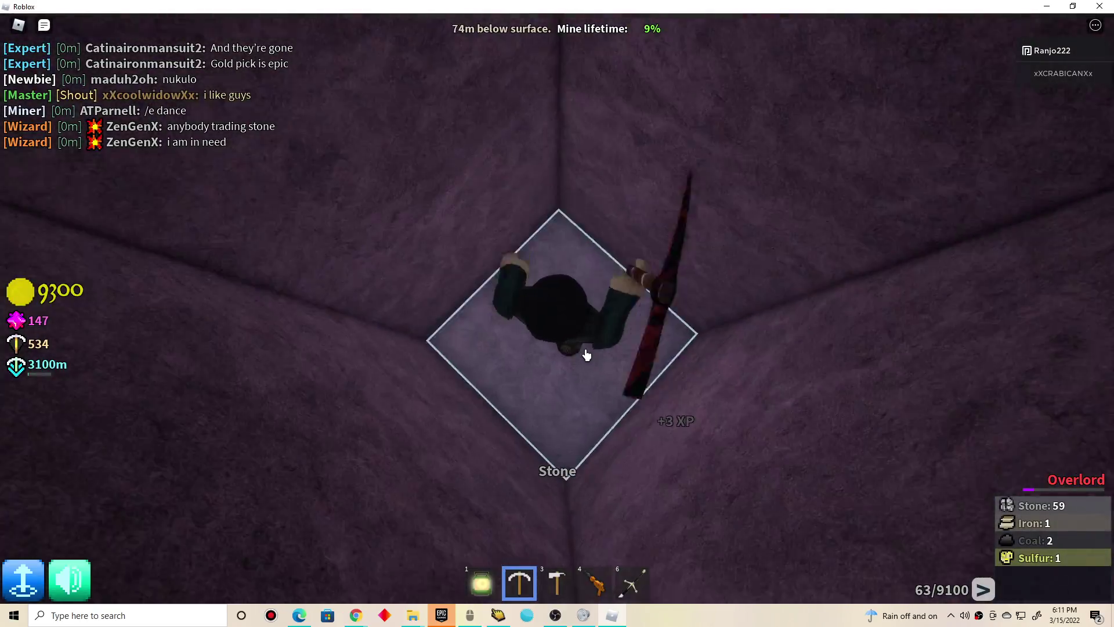
pyautogui.click(583, 353)
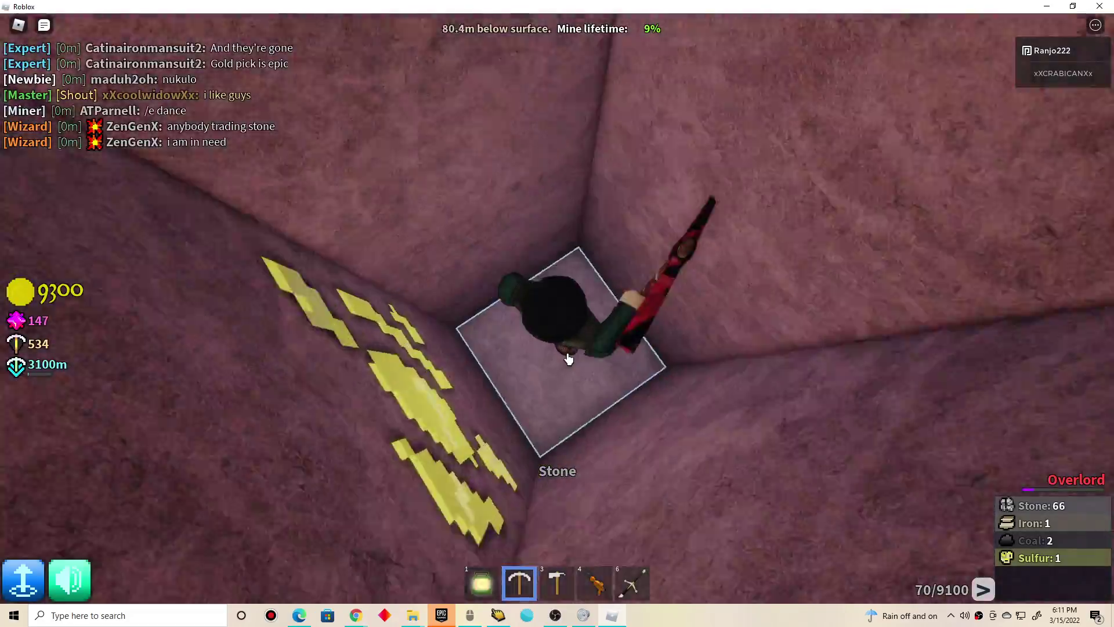
pyautogui.click(573, 357)
pyautogui.click(570, 359)
pyautogui.click(572, 363)
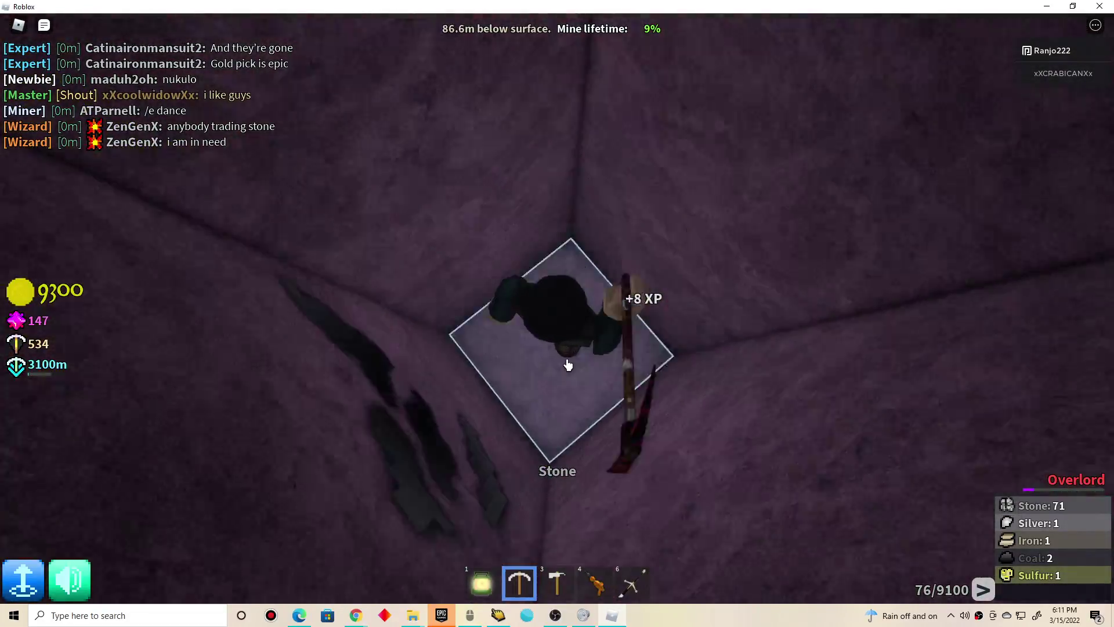
pyautogui.click(558, 374)
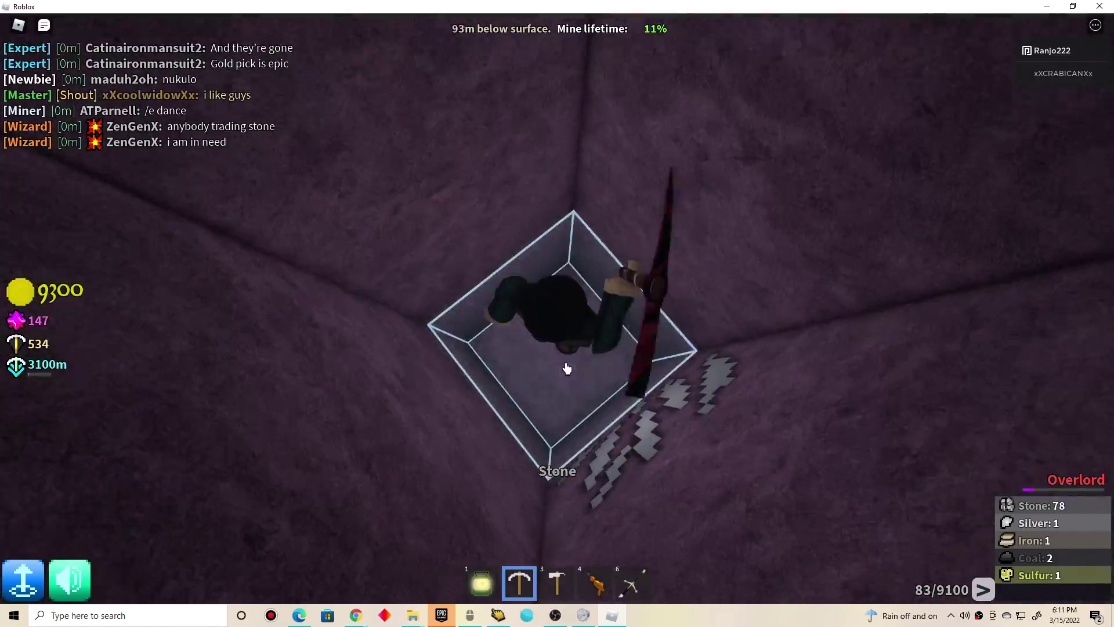
pyautogui.click(575, 373)
pyautogui.click(582, 374)
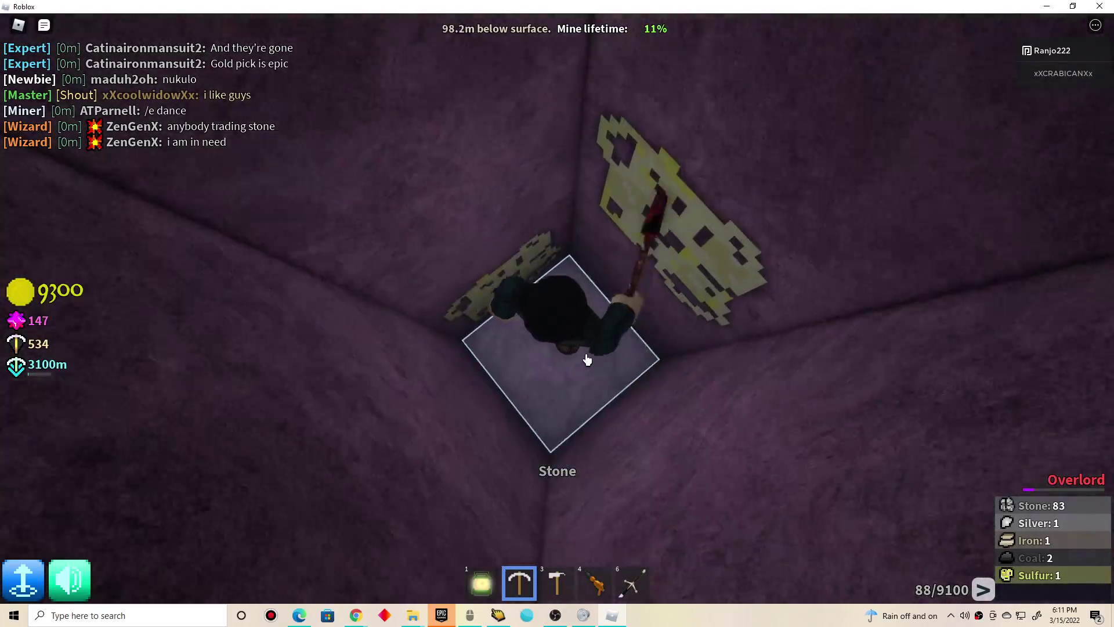
pyautogui.click(583, 361)
pyautogui.click(585, 357)
pyautogui.click(574, 356)
pyautogui.click(560, 353)
# Keep mining downward through stone, collecting iron, coal and more silver
pyautogui.click(564, 344)
pyautogui.click(566, 348)
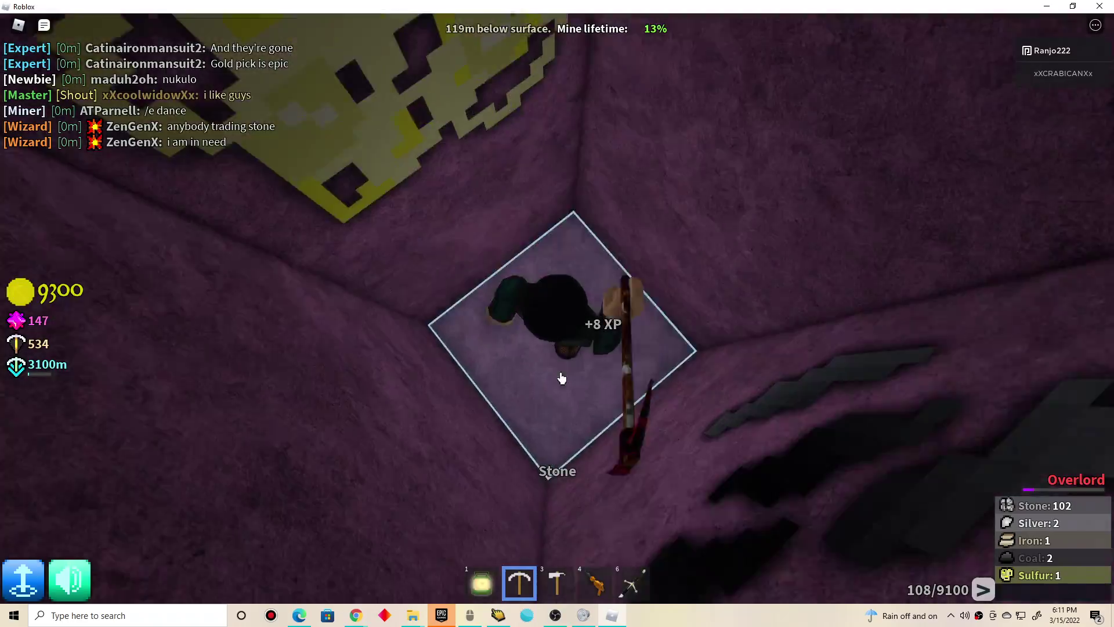
pyautogui.click(572, 364)
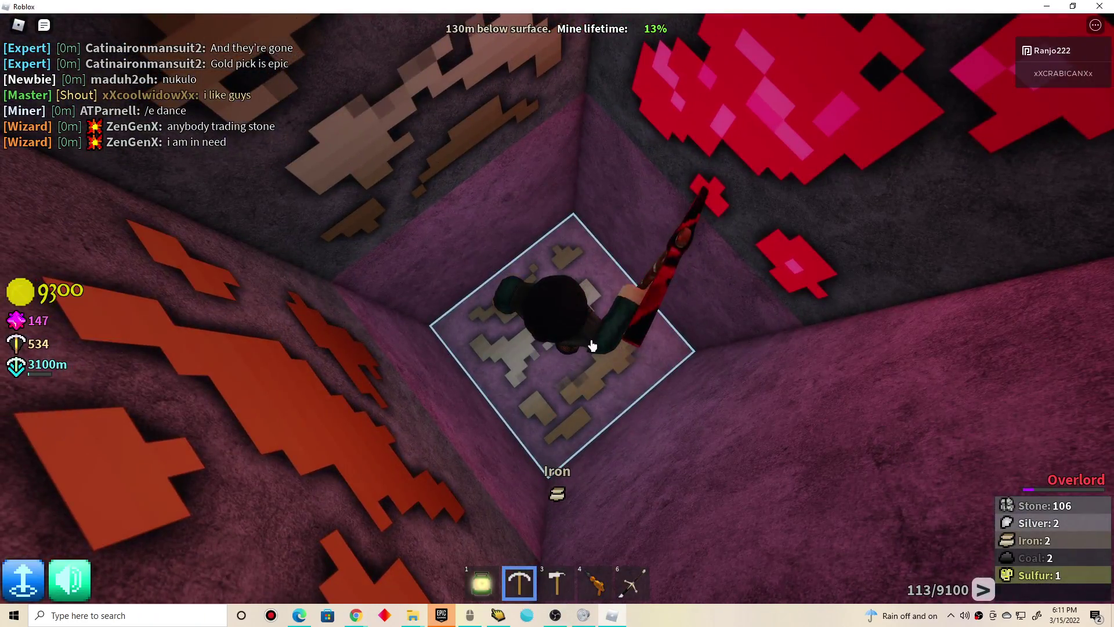
pyautogui.click(600, 348)
pyautogui.click(591, 350)
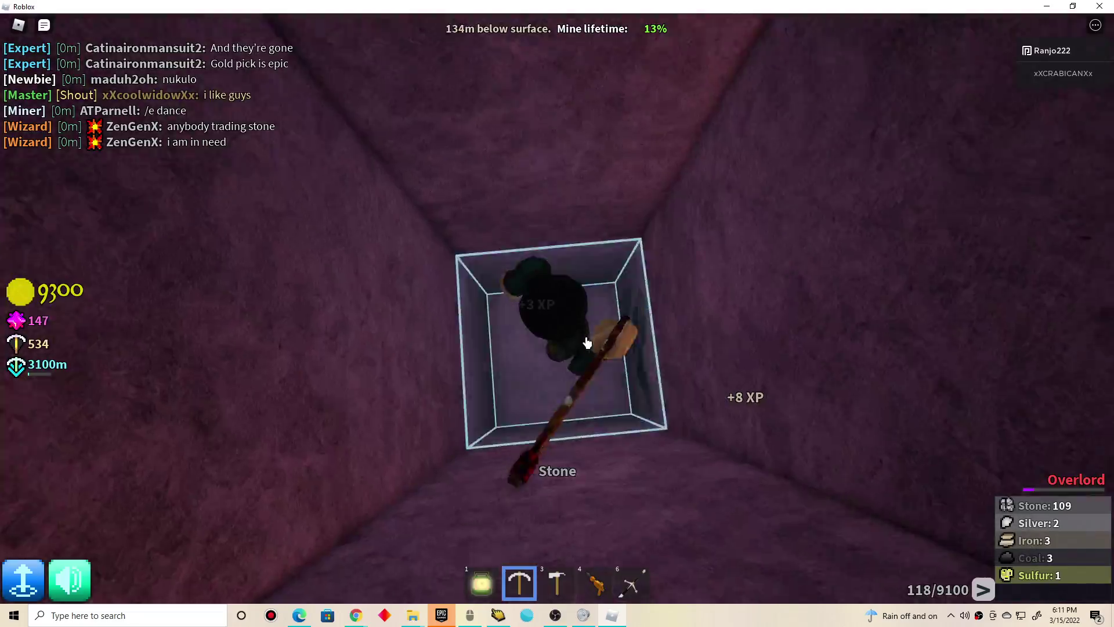
pyautogui.click(574, 351)
pyautogui.click(573, 355)
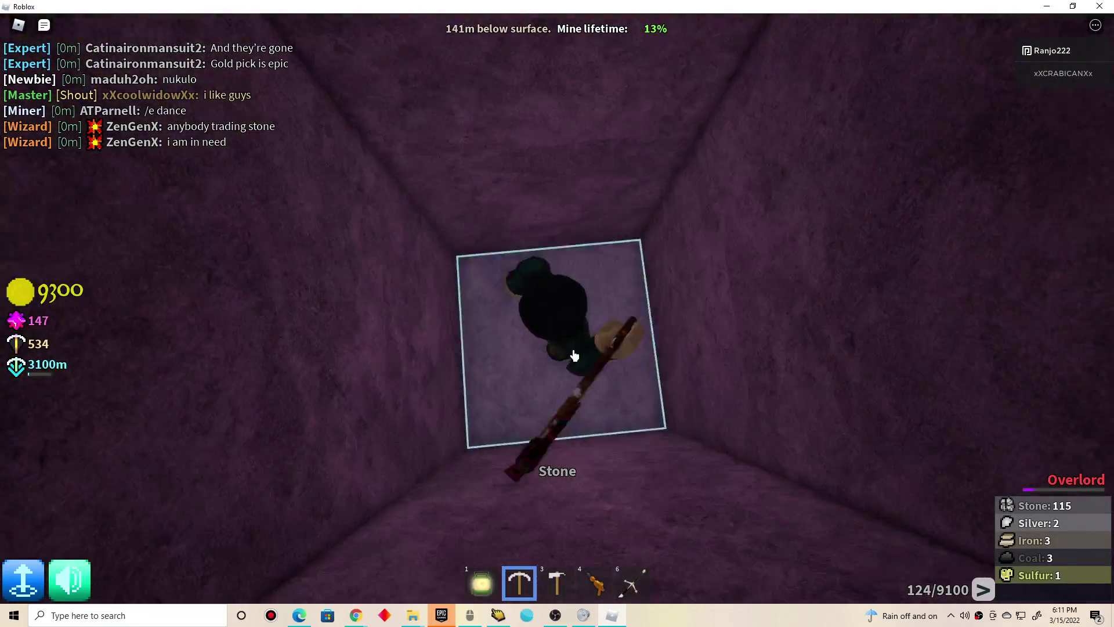
pyautogui.click(574, 369)
pyautogui.click(577, 371)
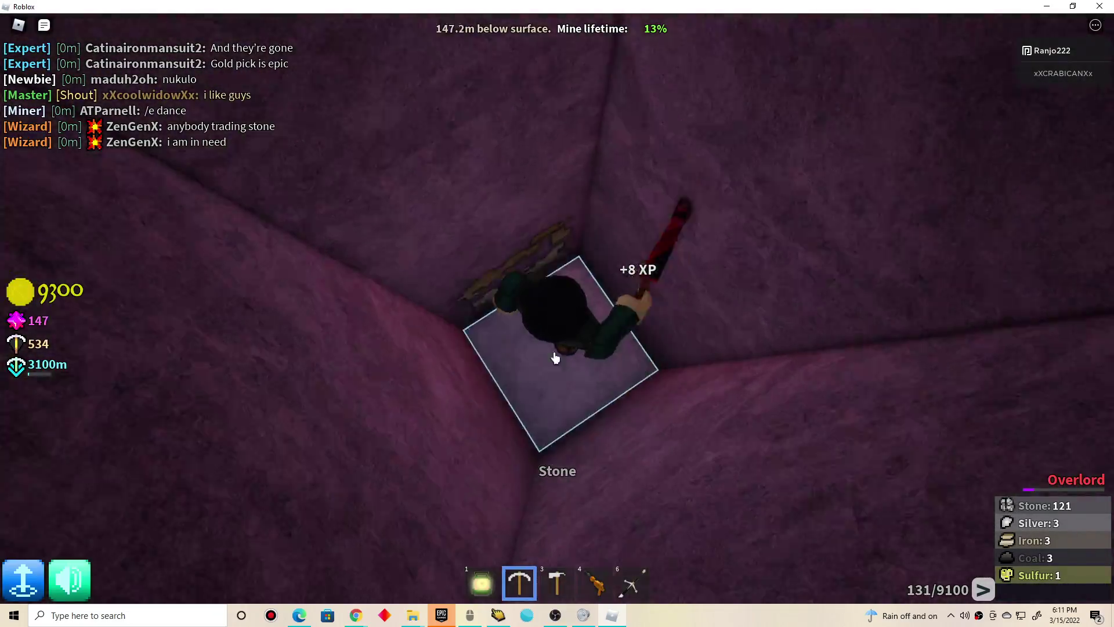
pyautogui.click(580, 373)
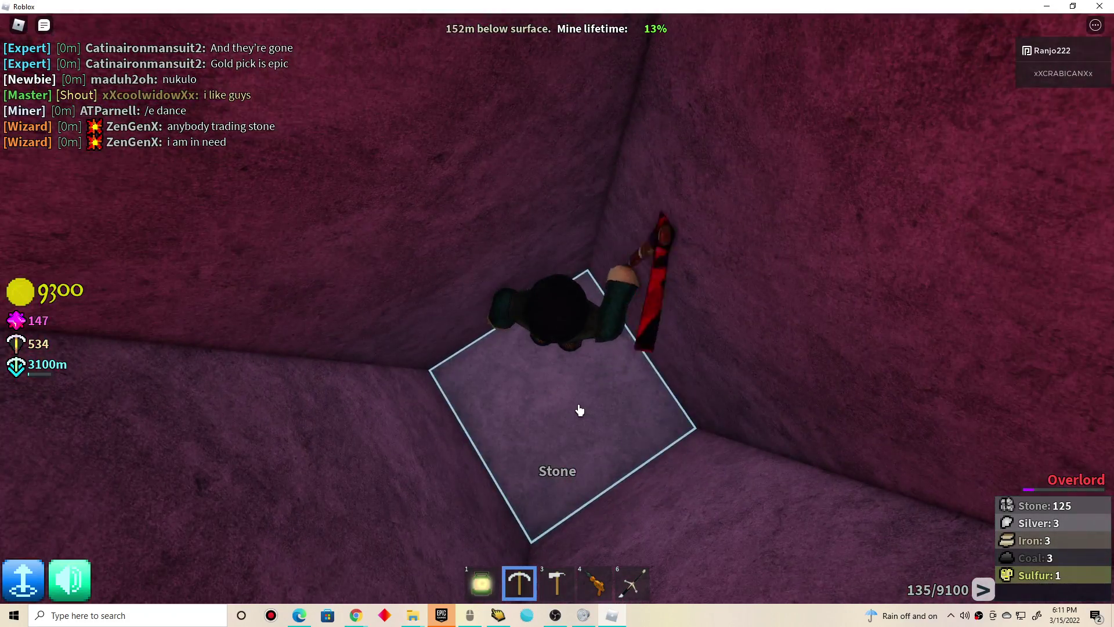
pyautogui.click(573, 401)
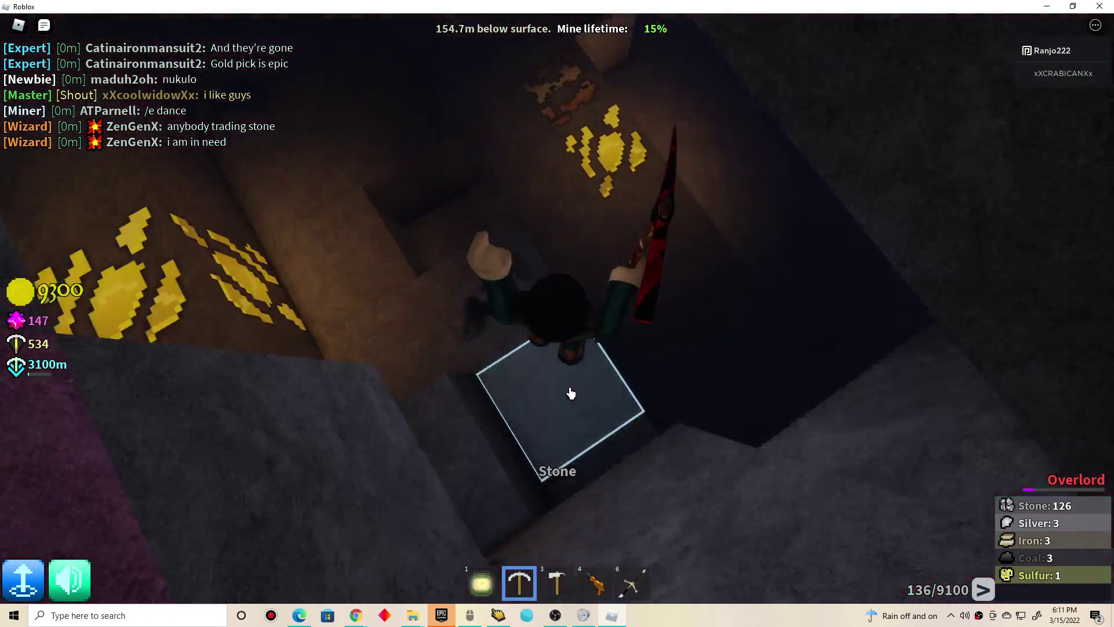
pyautogui.click(573, 386)
pyautogui.click(574, 376)
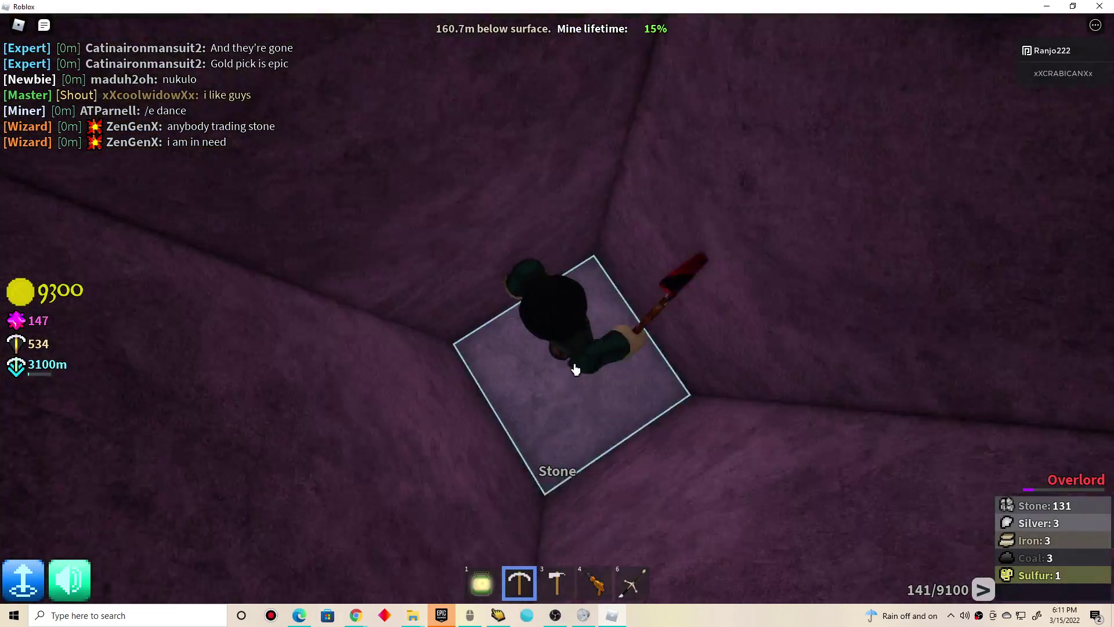
pyautogui.click(574, 369)
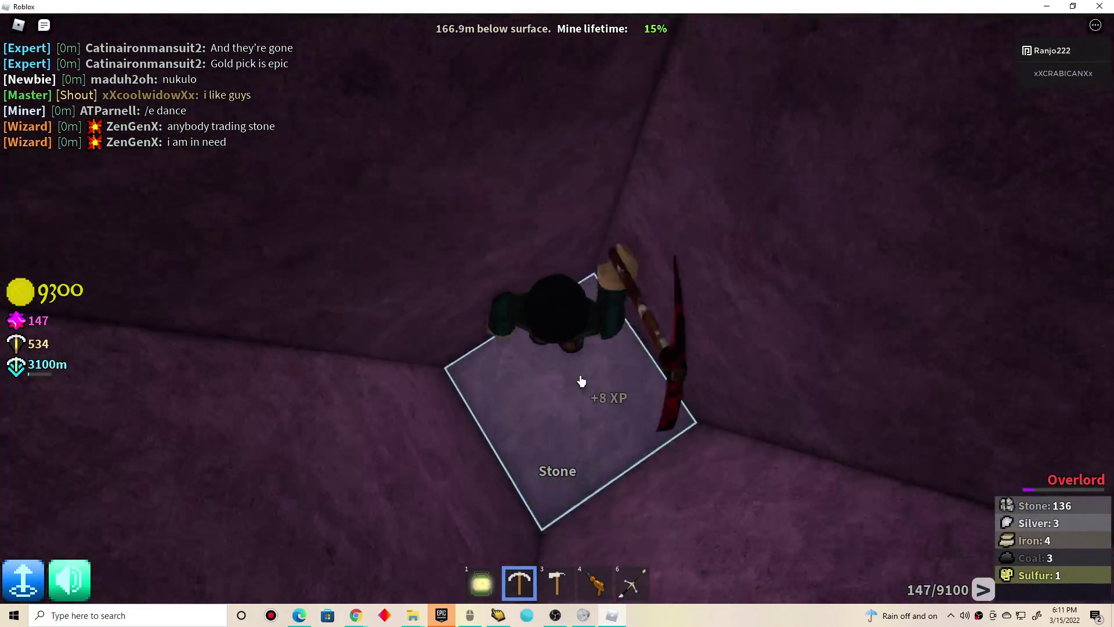
pyautogui.click(581, 380)
pyautogui.click(580, 384)
pyautogui.click(544, 382)
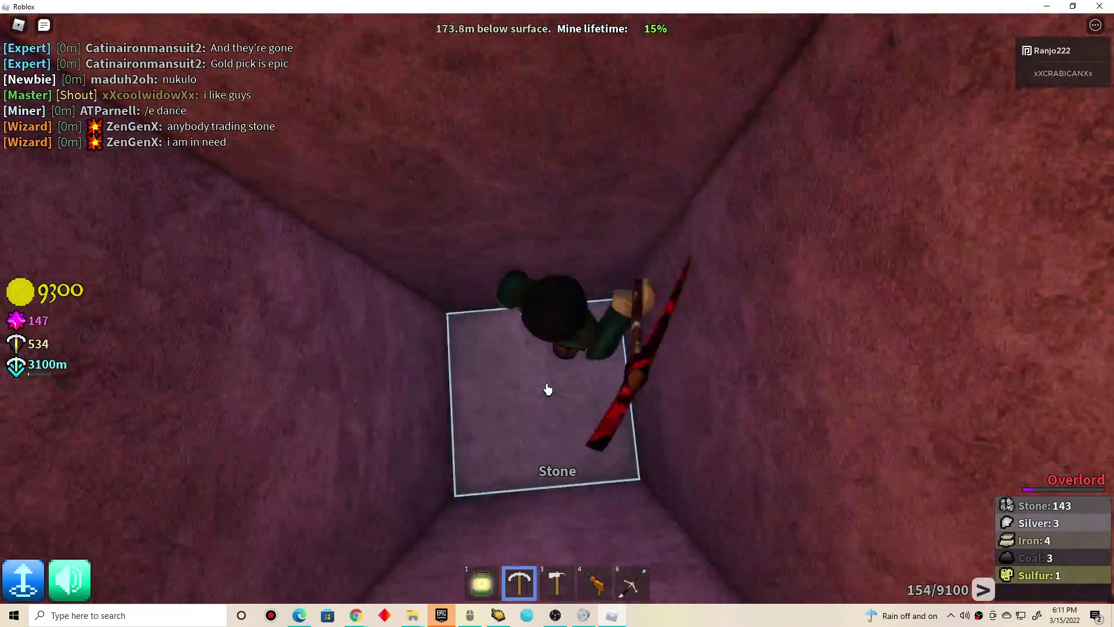
pyautogui.click(547, 385)
pyautogui.click(550, 389)
pyautogui.click(550, 389)
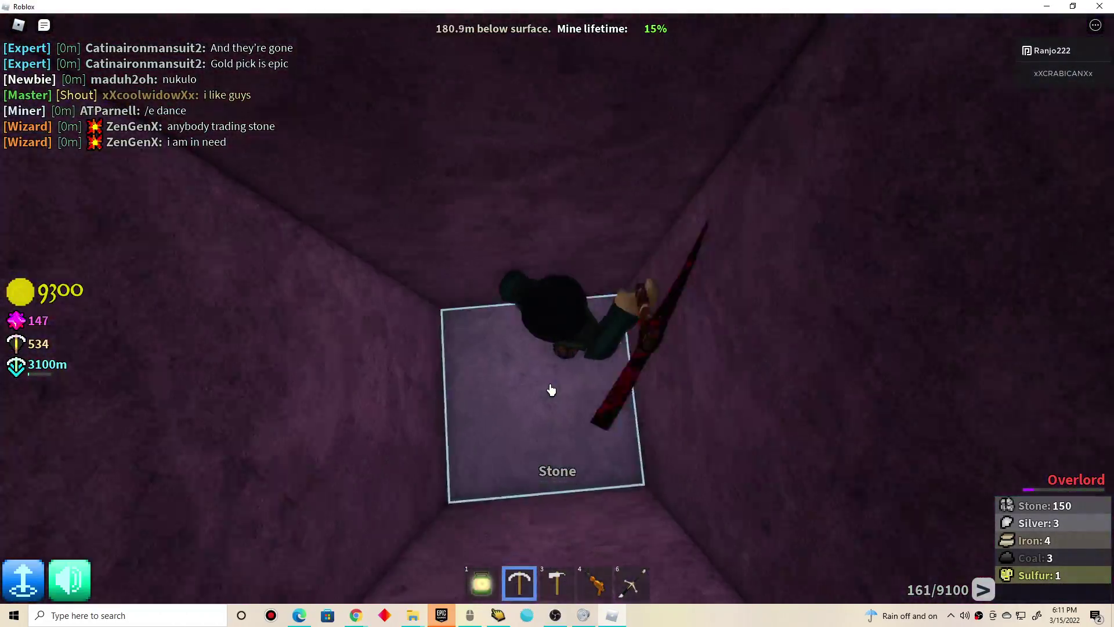
# Mine through the iron below and break open the Unobtainium block for its crystals
pyautogui.click(553, 389)
pyautogui.click(553, 390)
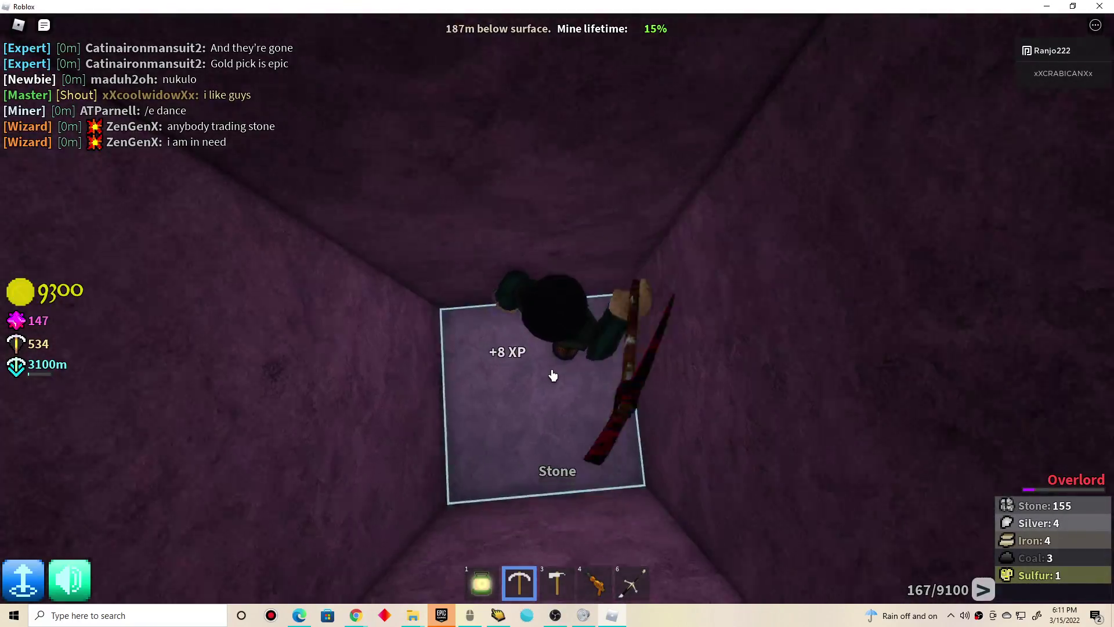
pyautogui.click(553, 378)
pyautogui.click(553, 379)
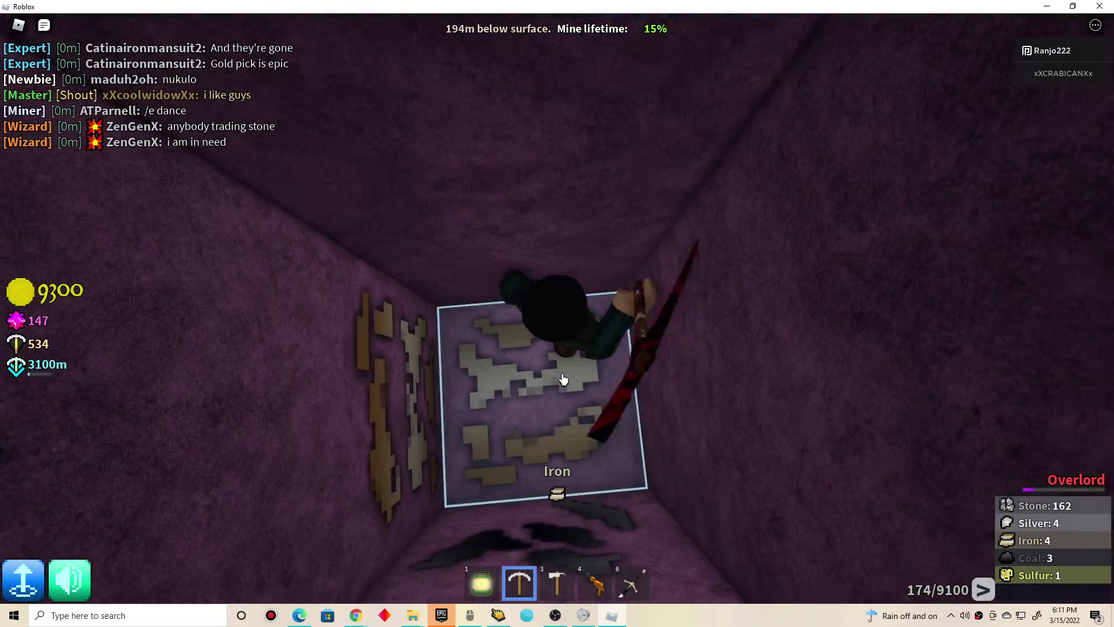
pyautogui.click(563, 378)
pyautogui.click(564, 378)
pyautogui.click(544, 369)
pyautogui.click(543, 370)
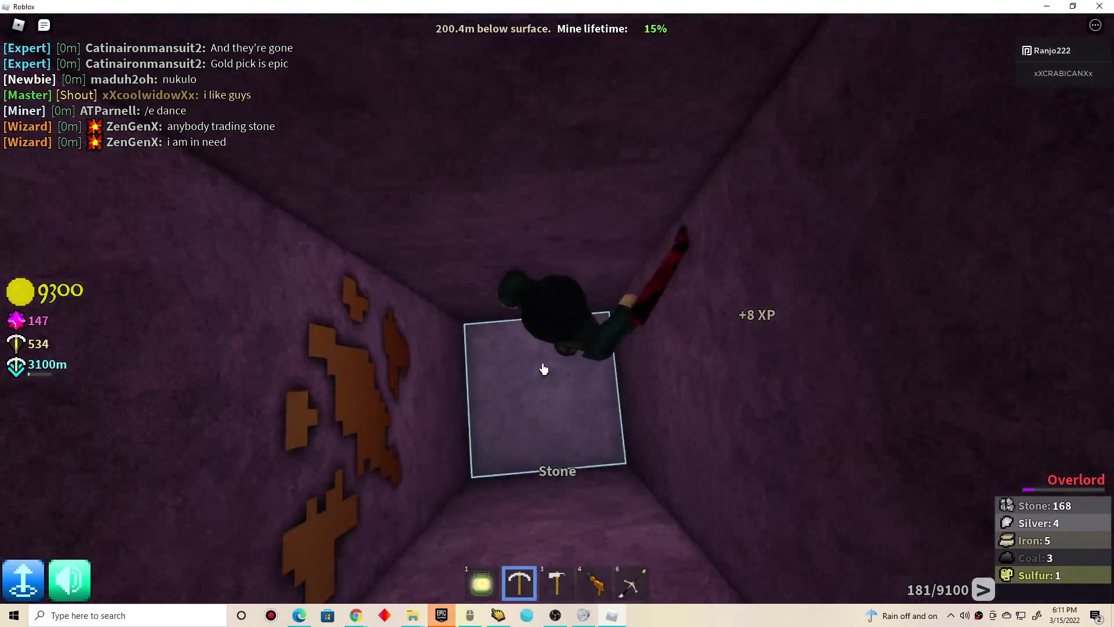
pyautogui.click(543, 369)
pyautogui.click(543, 369)
pyautogui.click(537, 362)
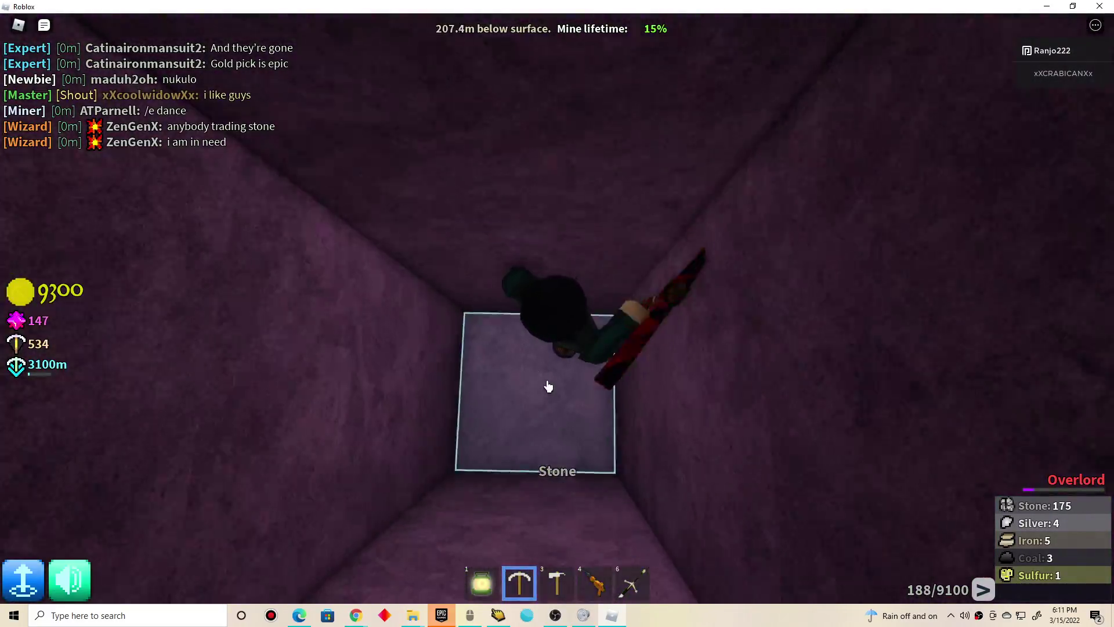
pyautogui.click(551, 390)
pyautogui.click(551, 390)
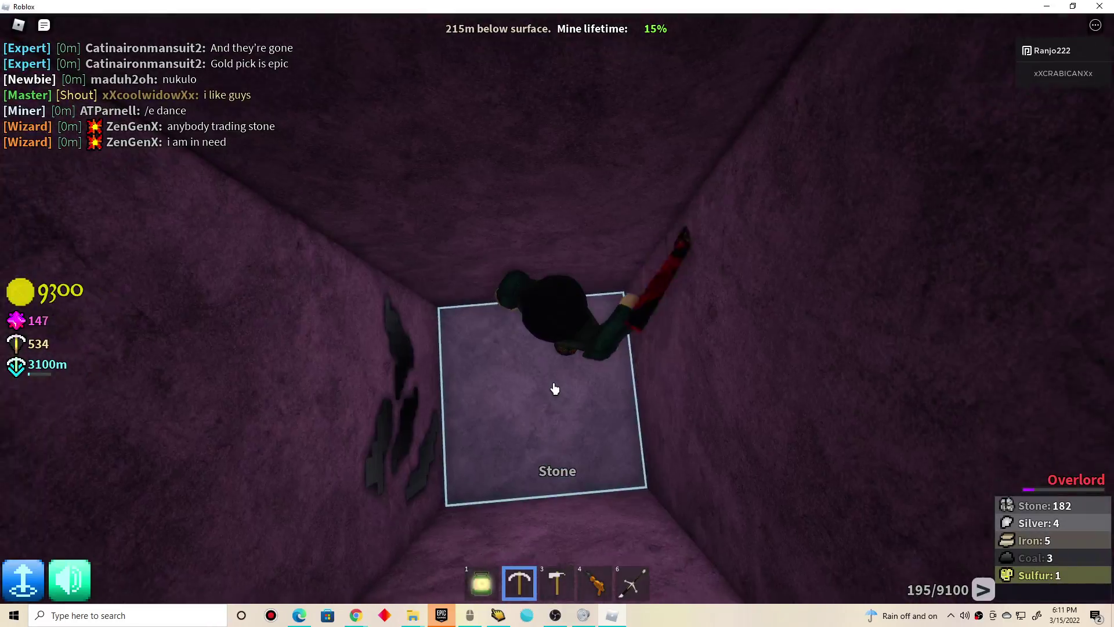
pyautogui.click(555, 388)
pyautogui.click(555, 388)
pyautogui.click(561, 387)
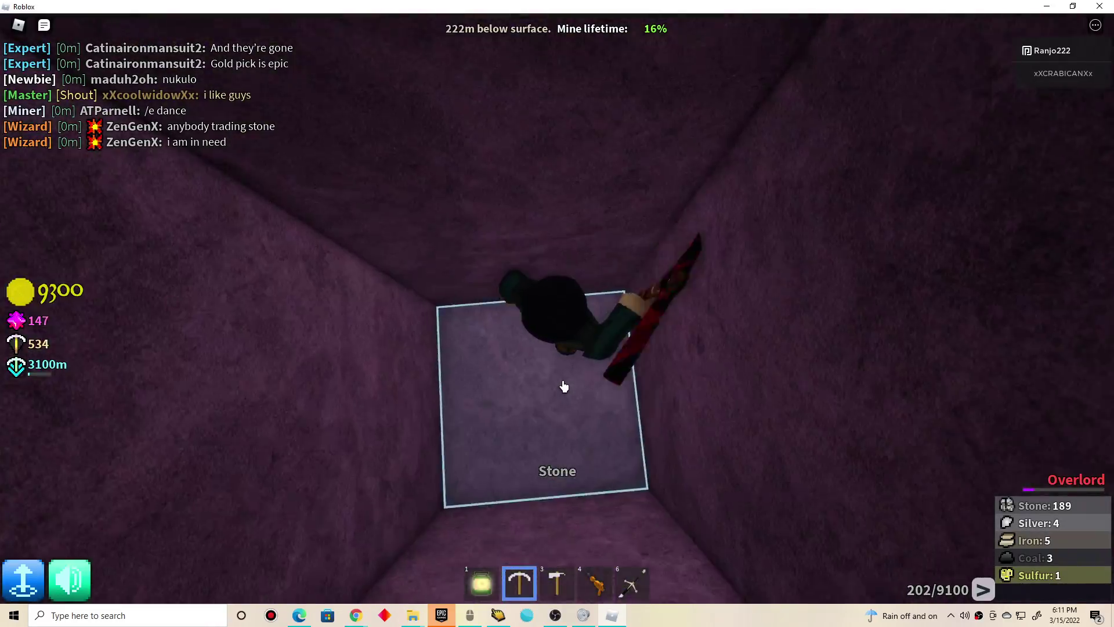
pyautogui.click(563, 386)
pyautogui.click(563, 385)
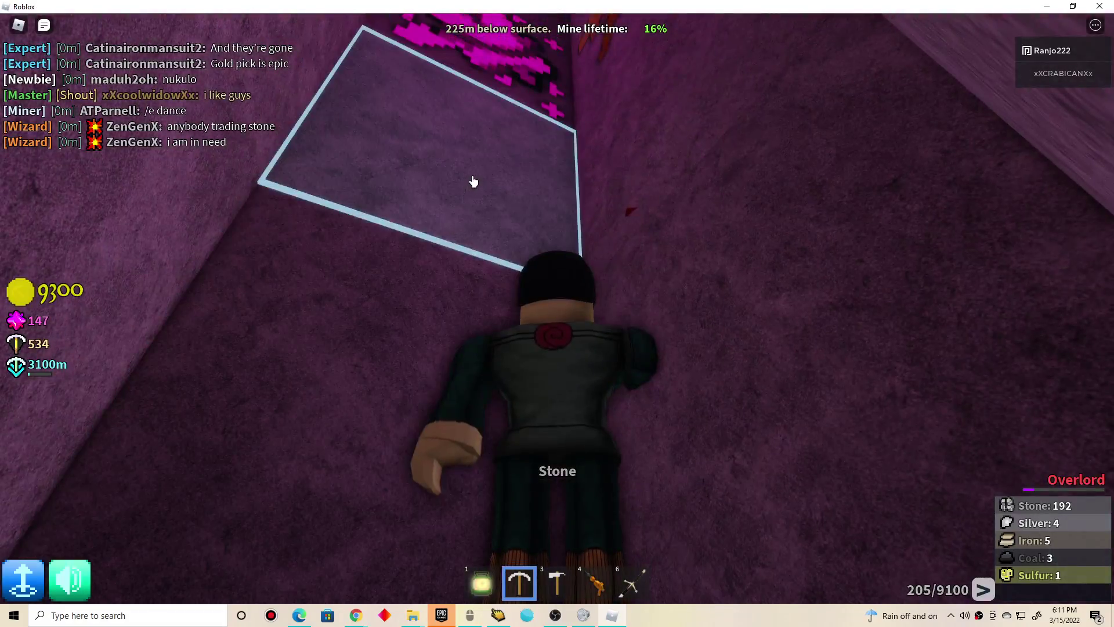
pyautogui.click(485, 133)
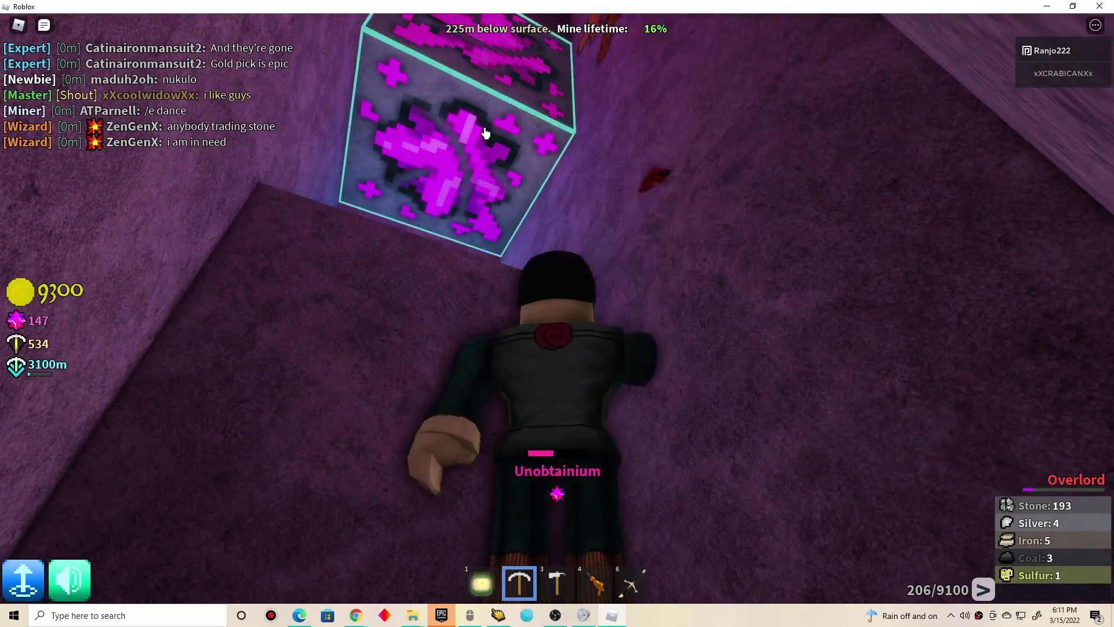
pyautogui.click(556, 375)
# Dig on past sapphire, coal and sulfur into the dark cavern, reaching about 271m
pyautogui.click(577, 401)
pyautogui.click(577, 400)
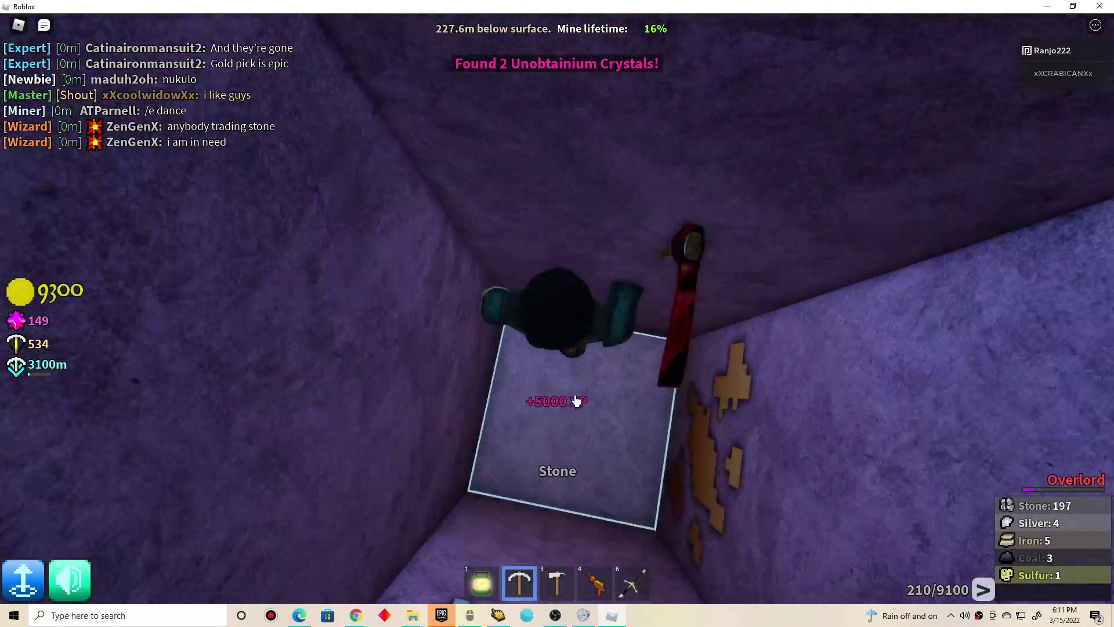
pyautogui.click(583, 392)
pyautogui.click(586, 390)
pyautogui.click(574, 382)
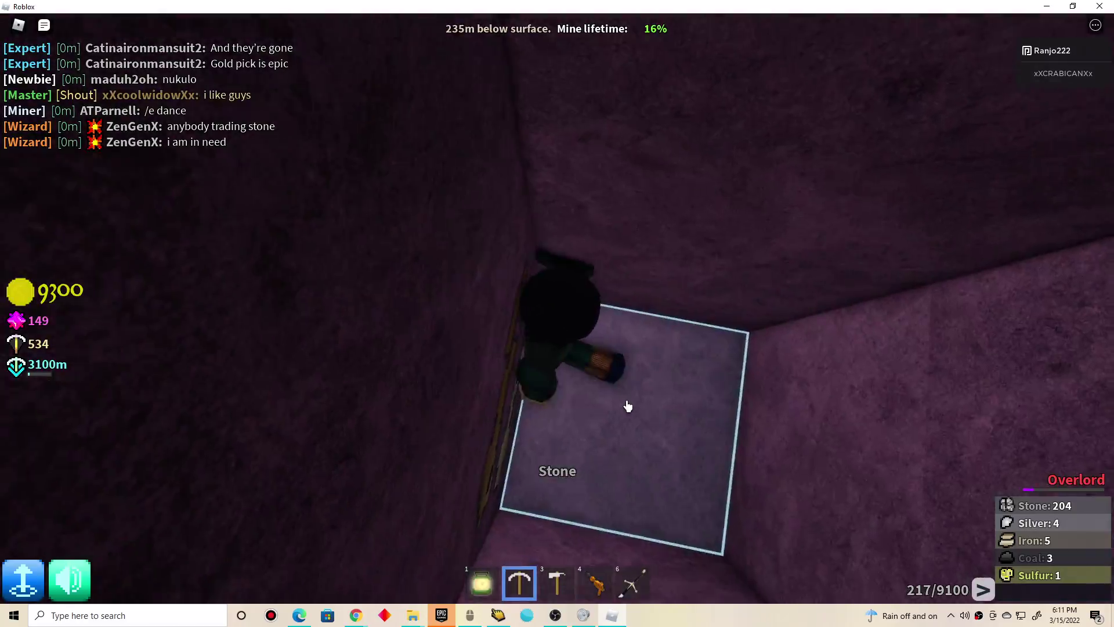
pyautogui.click(575, 383)
pyautogui.click(574, 383)
pyautogui.click(576, 386)
pyautogui.click(574, 381)
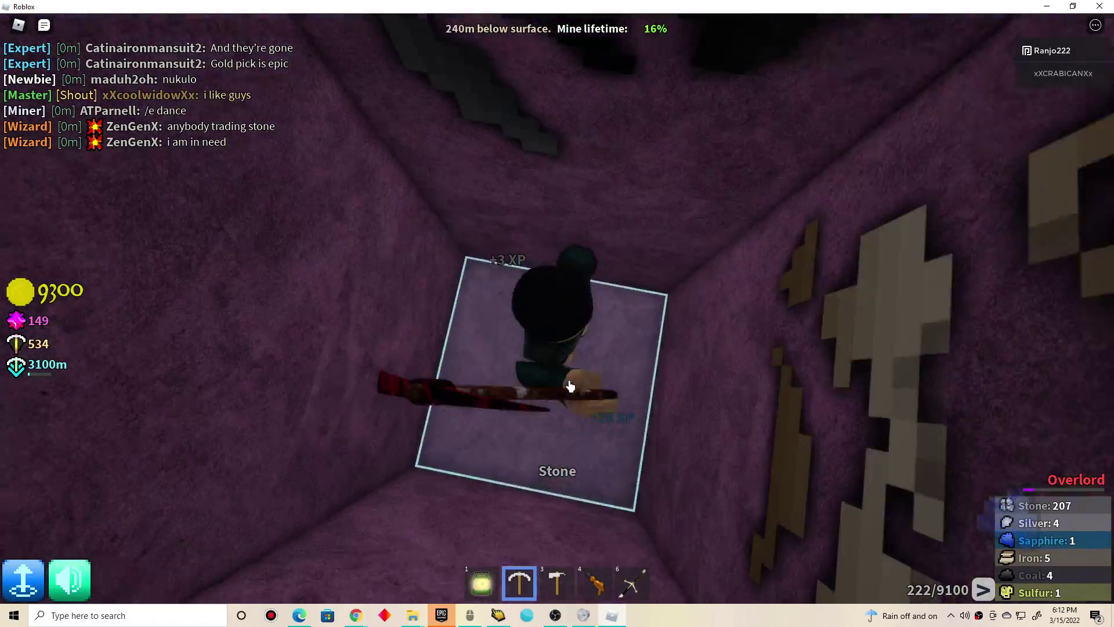
pyautogui.click(574, 380)
pyautogui.click(575, 380)
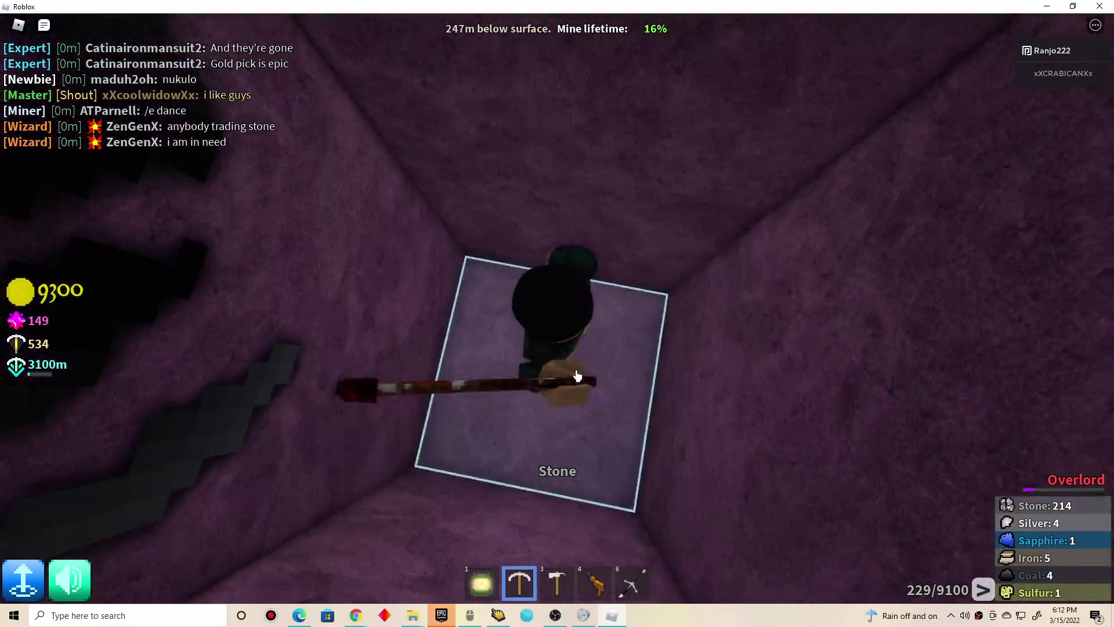
pyautogui.click(573, 376)
pyautogui.click(574, 375)
pyautogui.click(573, 374)
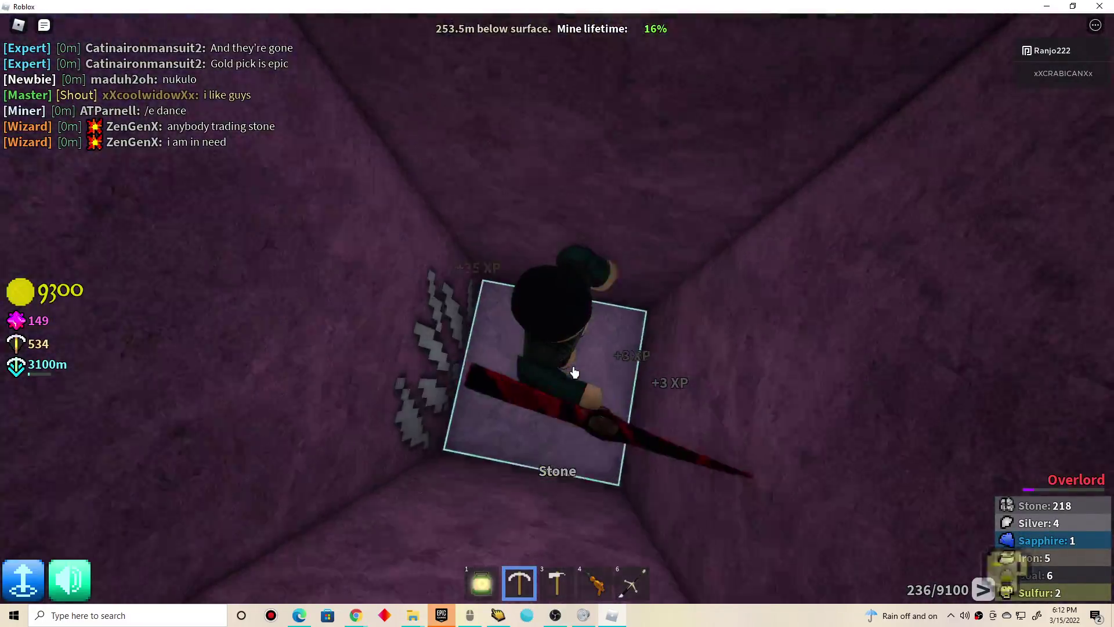
pyautogui.click(572, 372)
pyautogui.click(573, 373)
pyautogui.click(573, 389)
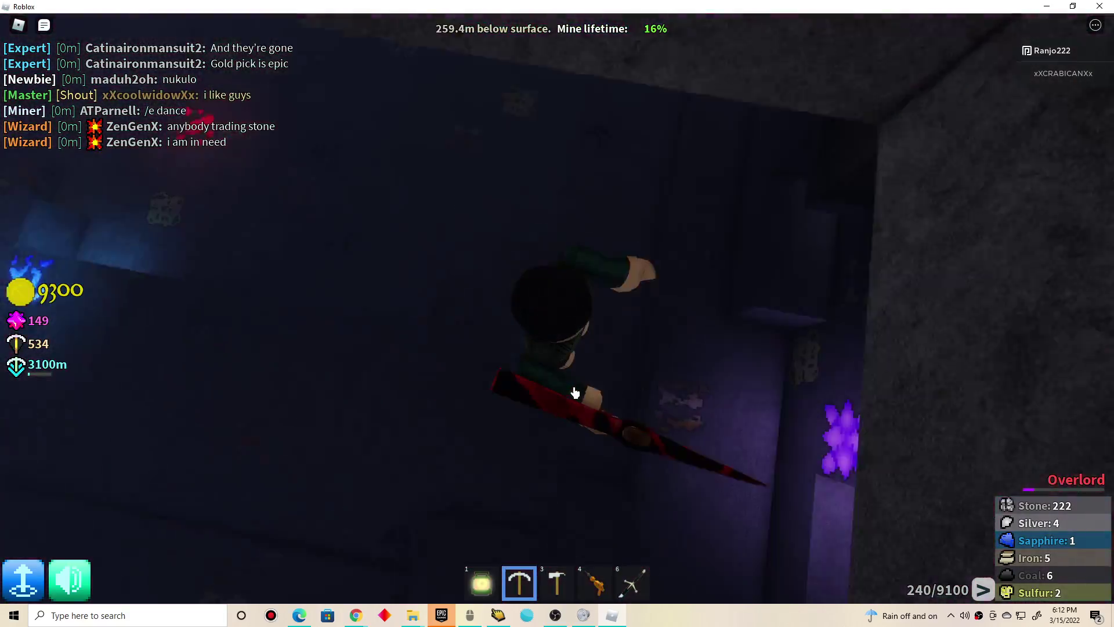
pyautogui.click(567, 375)
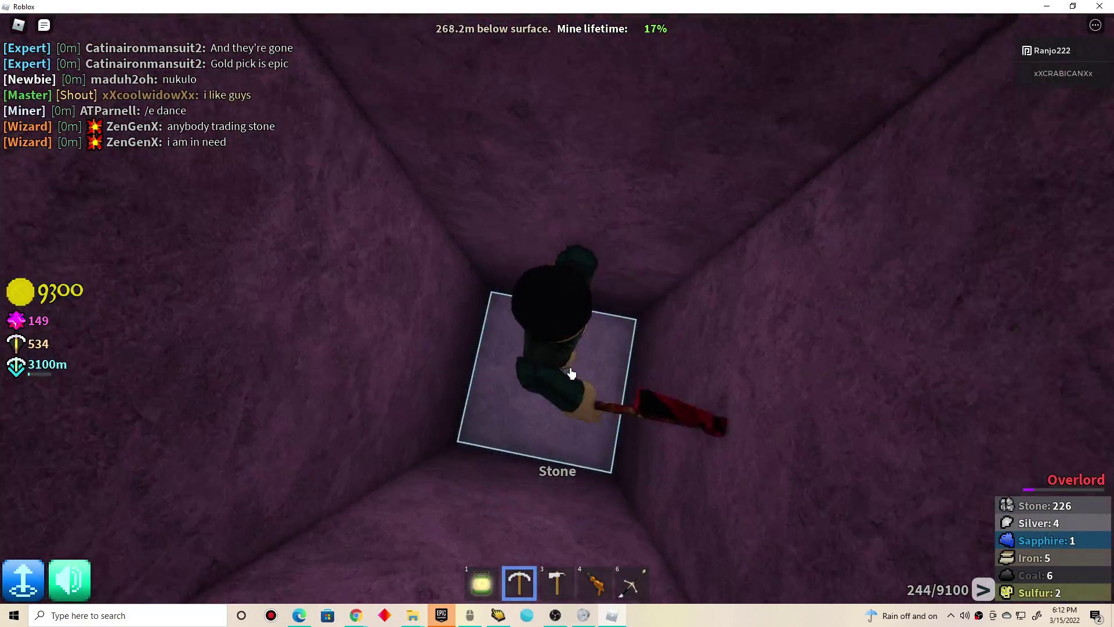
pyautogui.click(571, 375)
# Return to base and walk to the Research station to bring up its upgrade costs
pyautogui.click(571, 374)
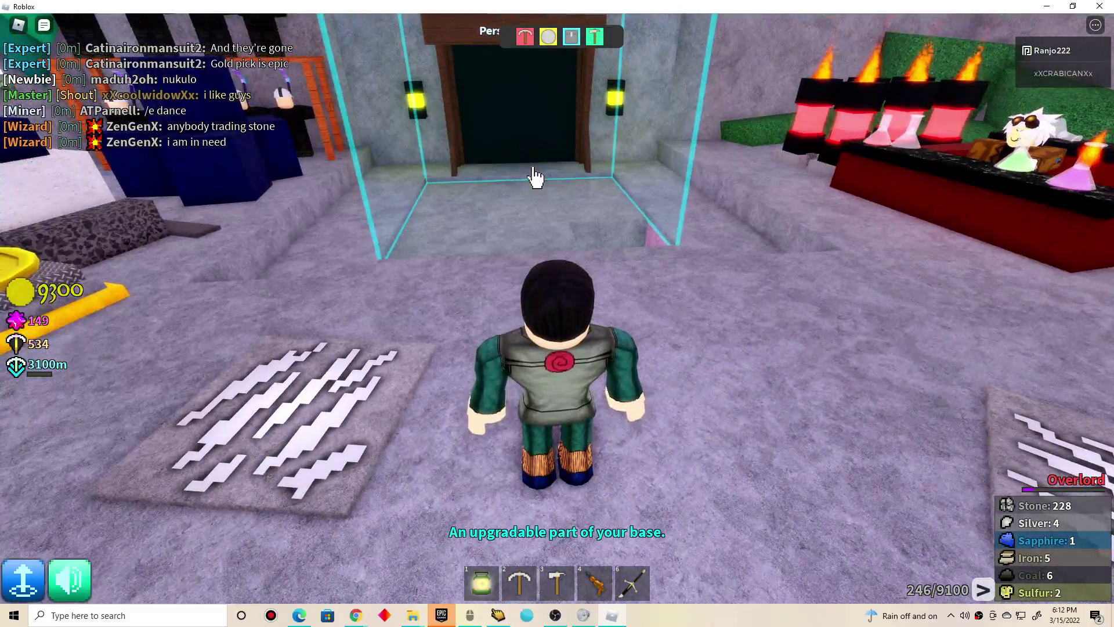
pyautogui.press('w')
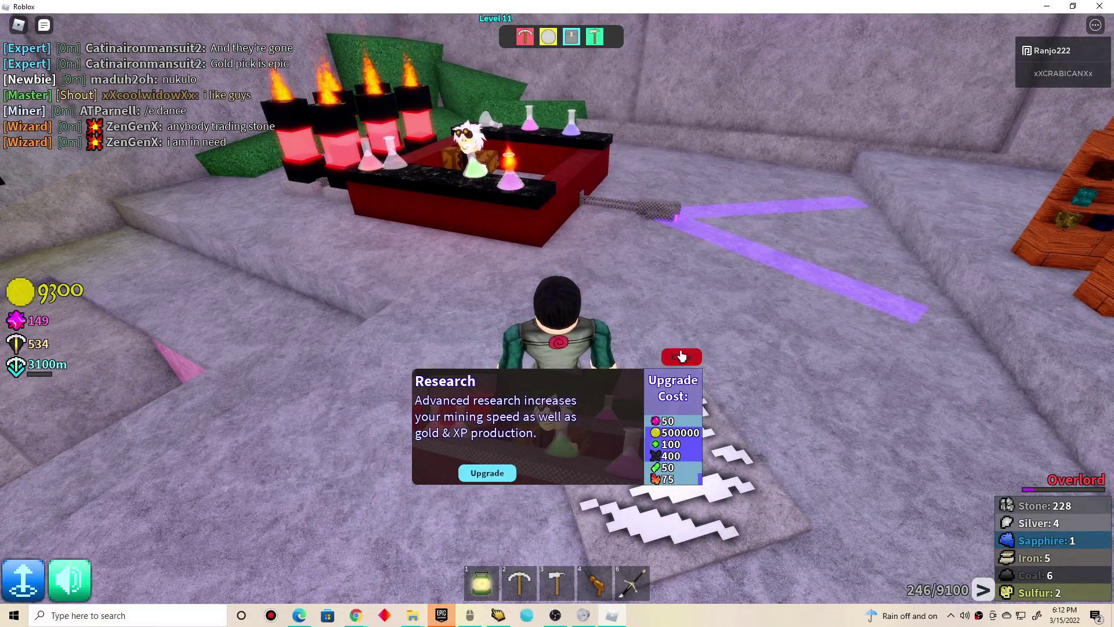
pyautogui.scroll(3, 680, 357)
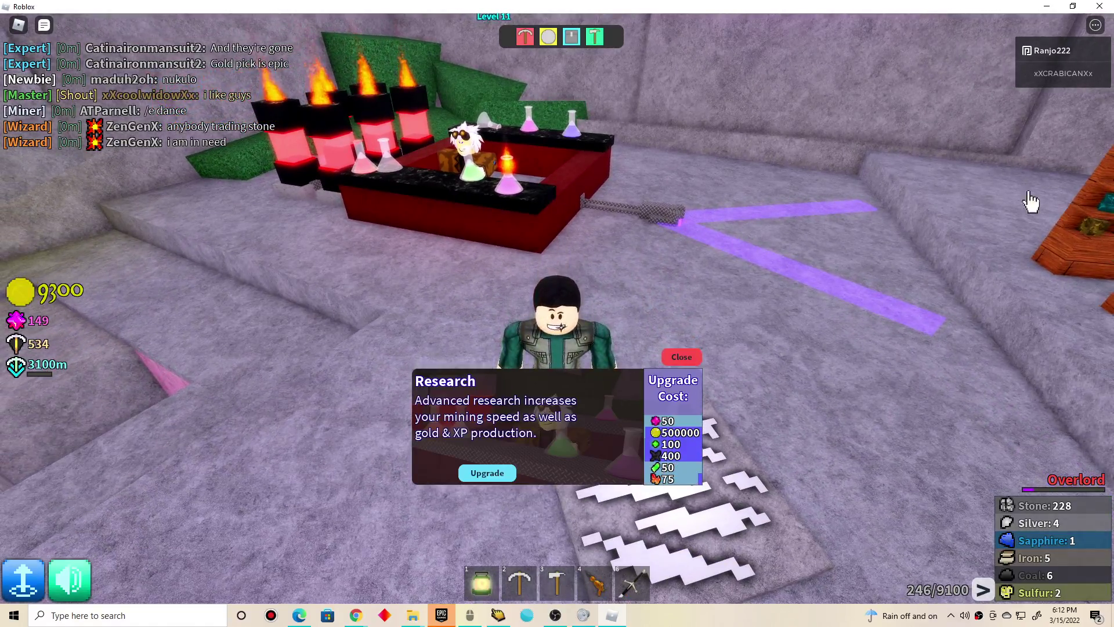
# Withdraw the single Newtonium crystal from storage into the backpack
pyautogui.press('w')
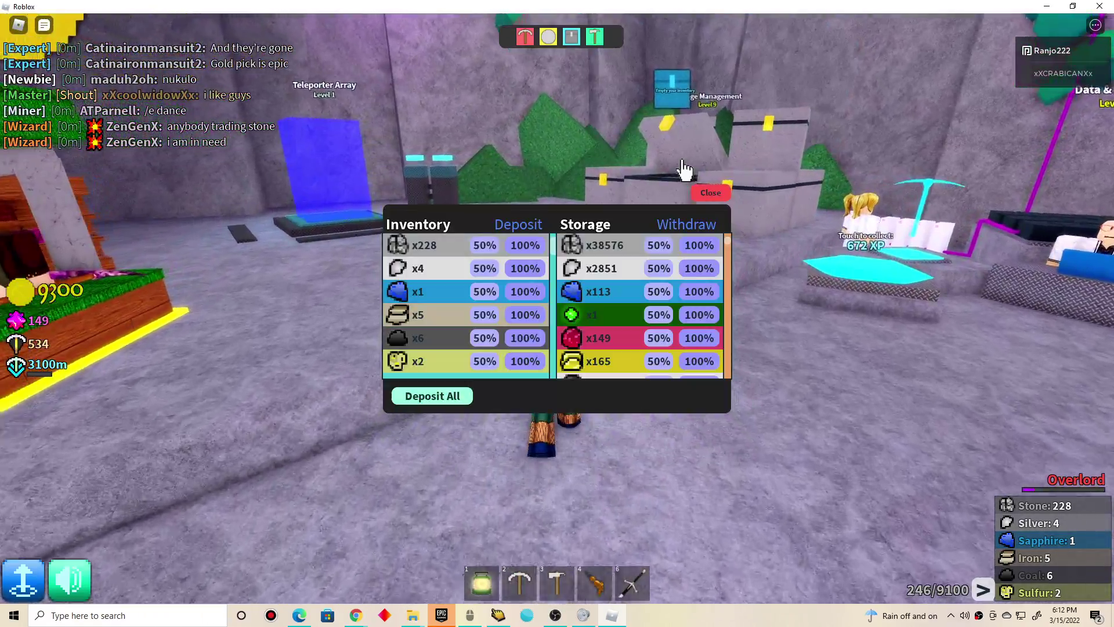
pyautogui.scroll(3, 685, 168)
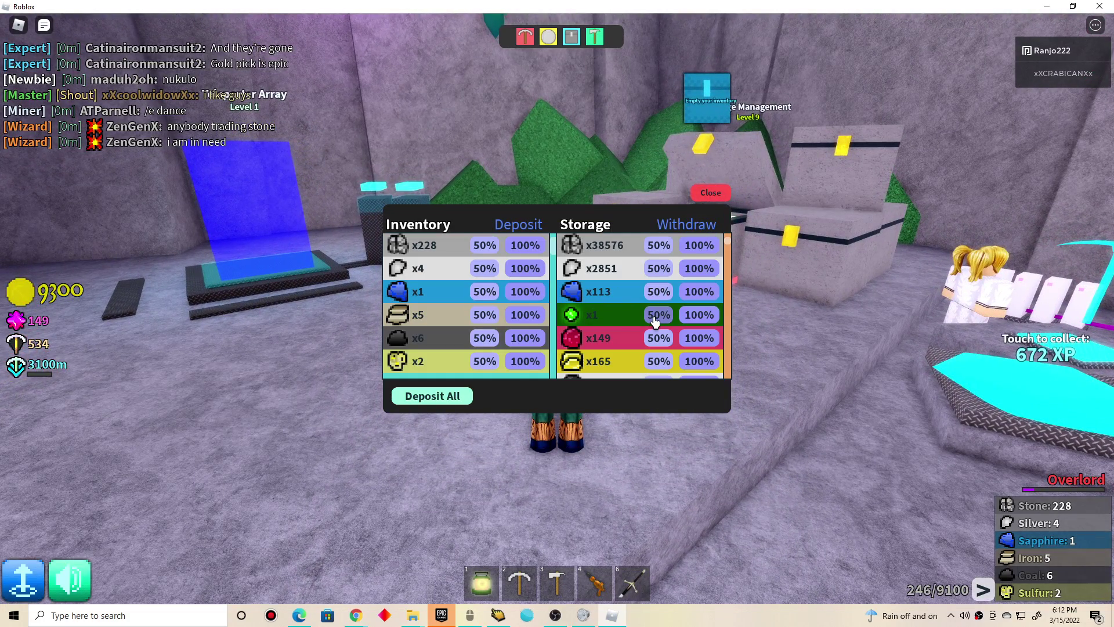
pyautogui.click(707, 319)
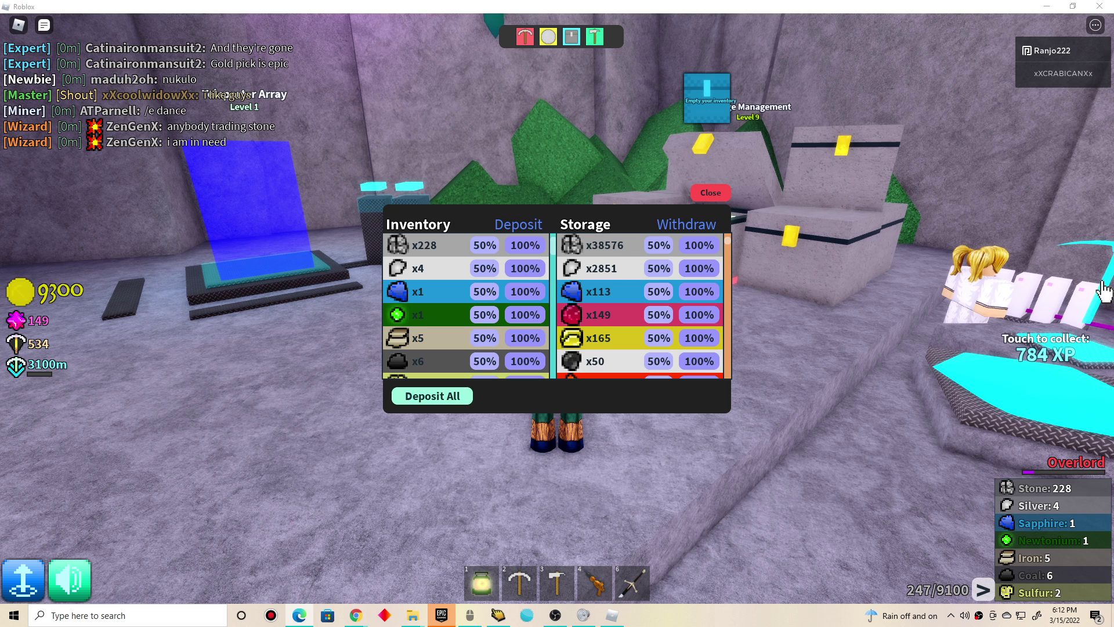
pyautogui.hotkey('alt', 'Tab')
pyautogui.click(396, 235)
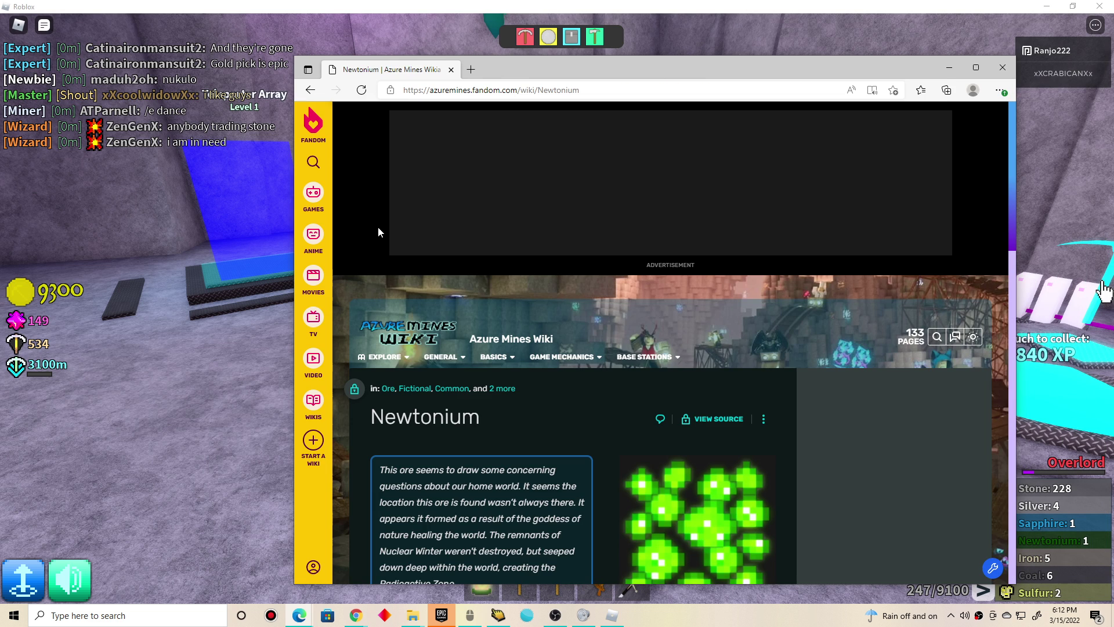
pyautogui.scroll(-5, 377, 226)
pyautogui.scroll(-3, 535, 306)
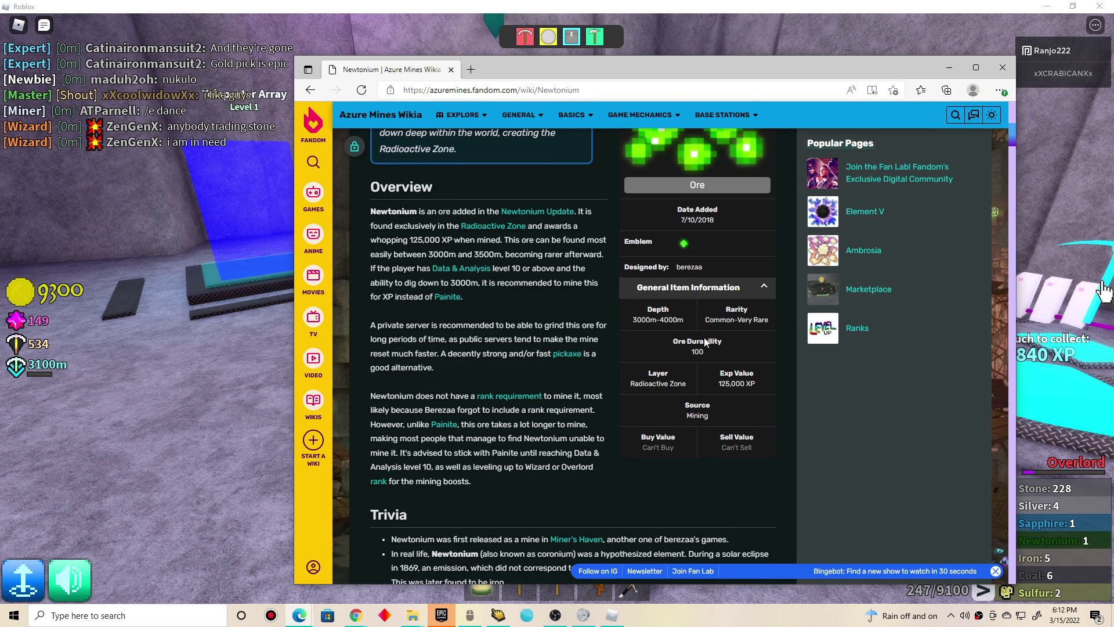
pyautogui.scroll(-2, 649, 328)
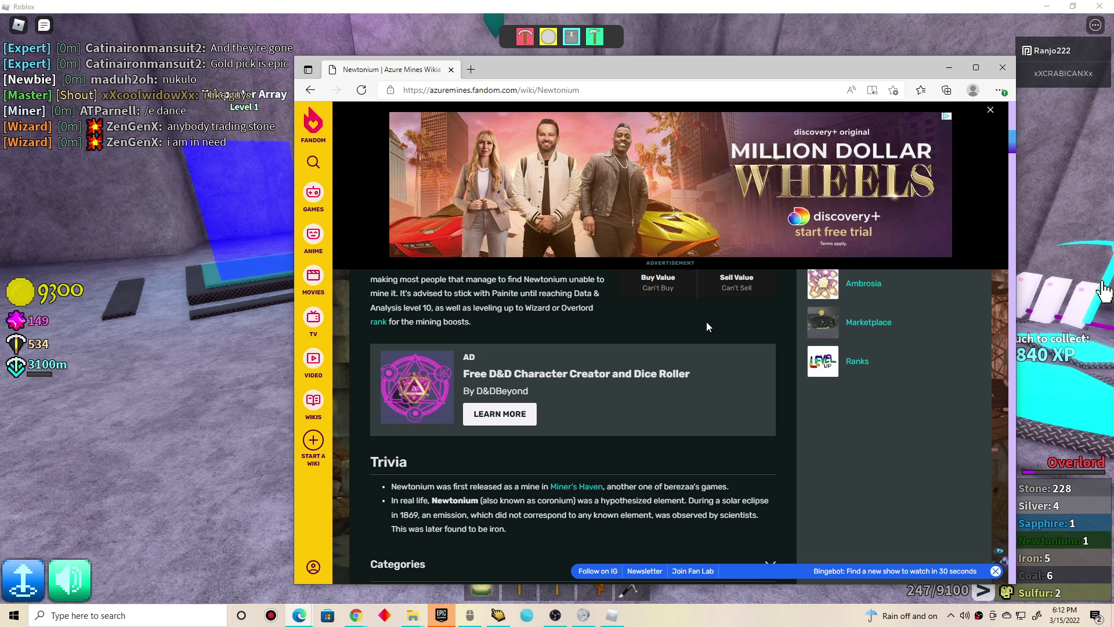
pyautogui.scroll(-4, 706, 322)
pyautogui.scroll(-3, 700, 329)
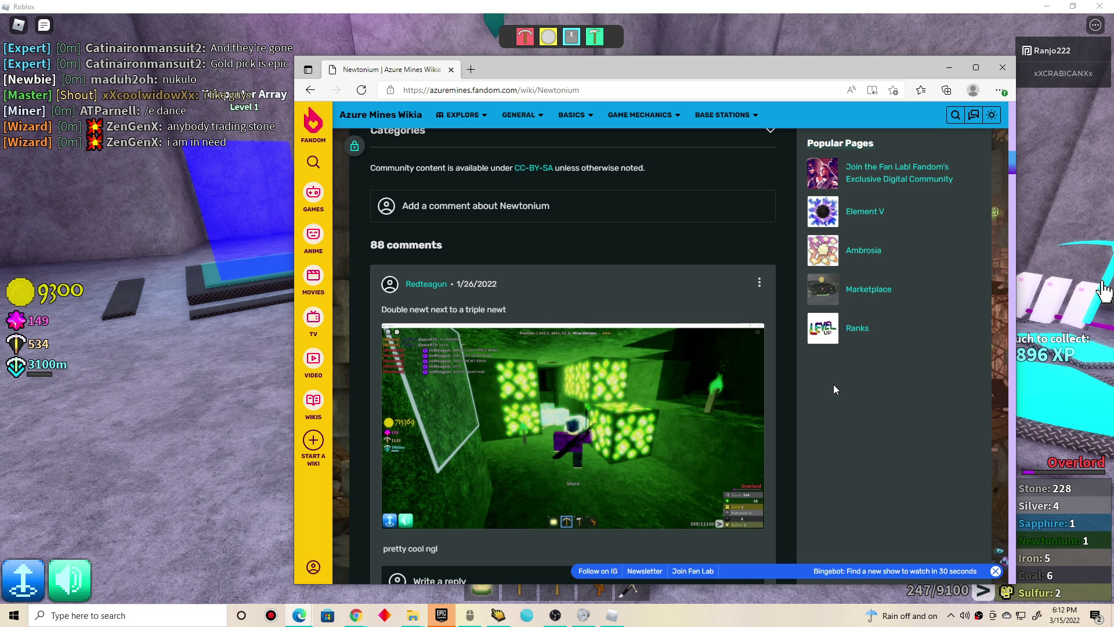
pyautogui.scroll(5, 831, 392)
pyautogui.scroll(8, 782, 337)
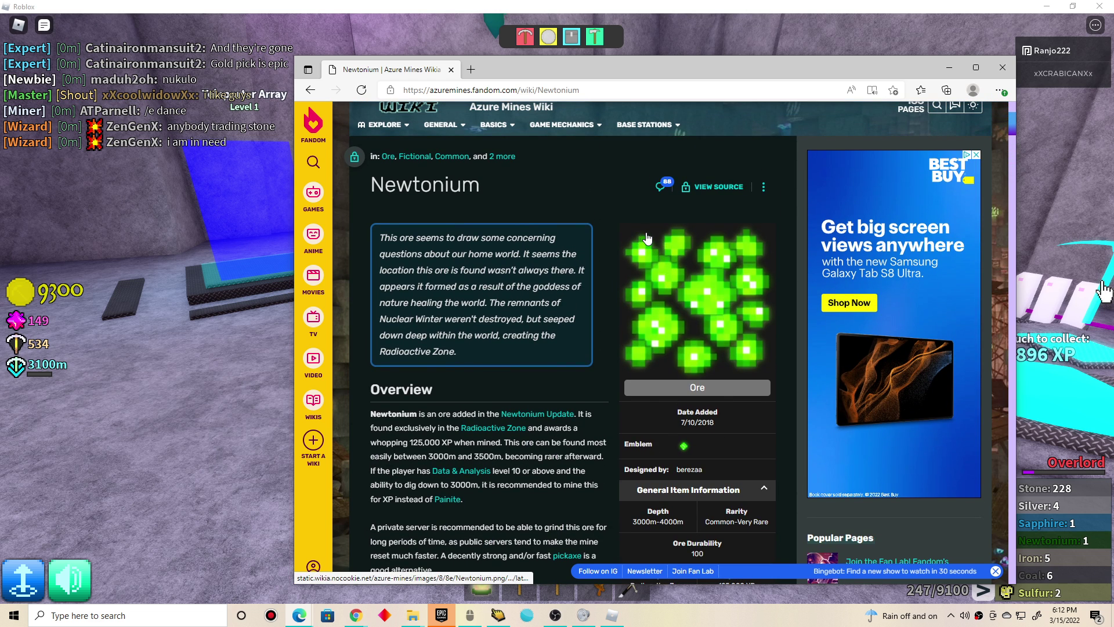
pyautogui.scroll(-1, 642, 236)
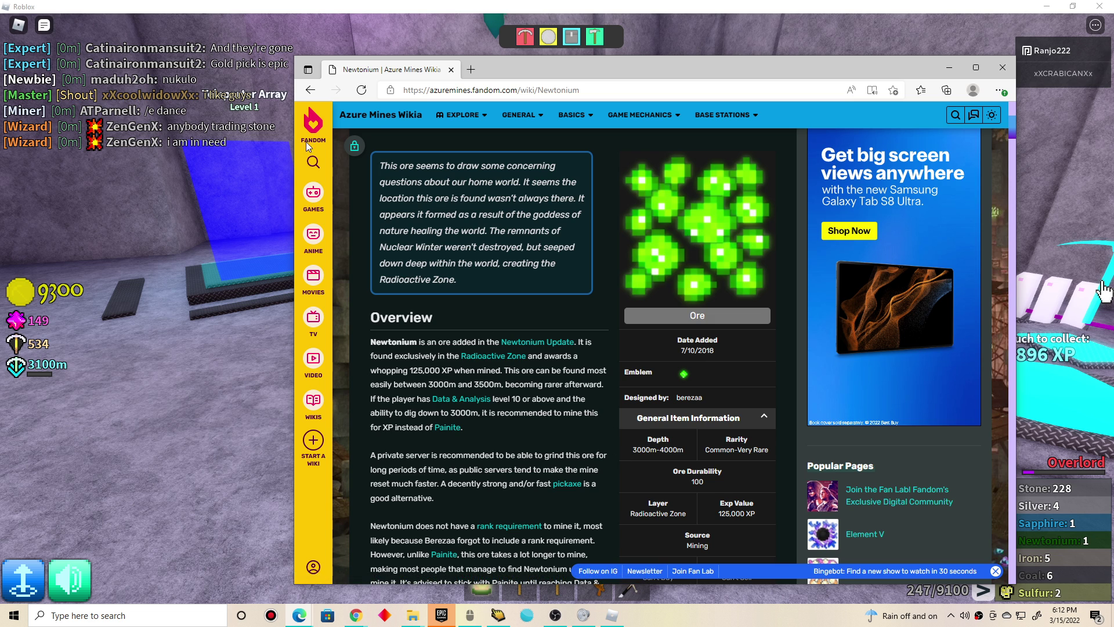
pyautogui.hotkey('alt', 'Tab')
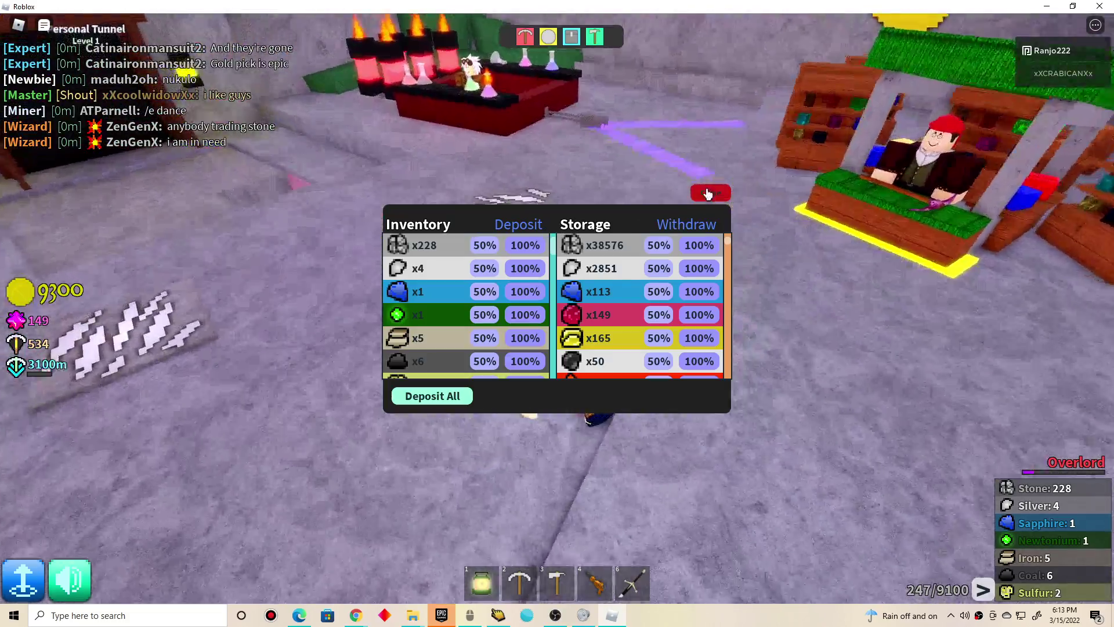
# Close the Research panel and equip the Serendibite Pickaxe in place of the Garnet Pickaxe
pyautogui.click(710, 192)
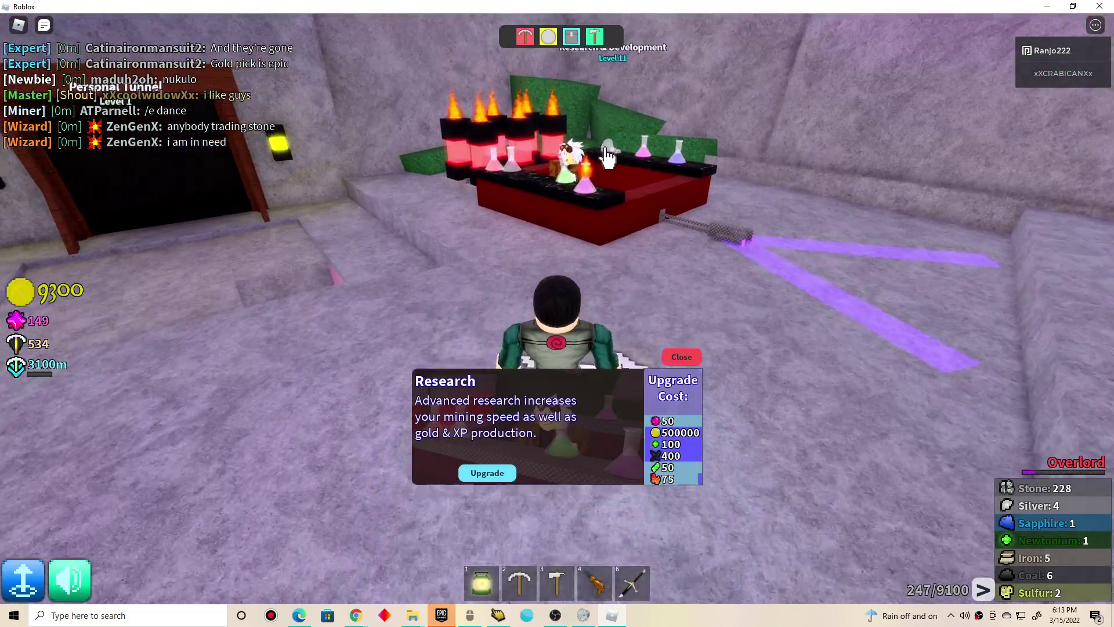
pyautogui.press('w')
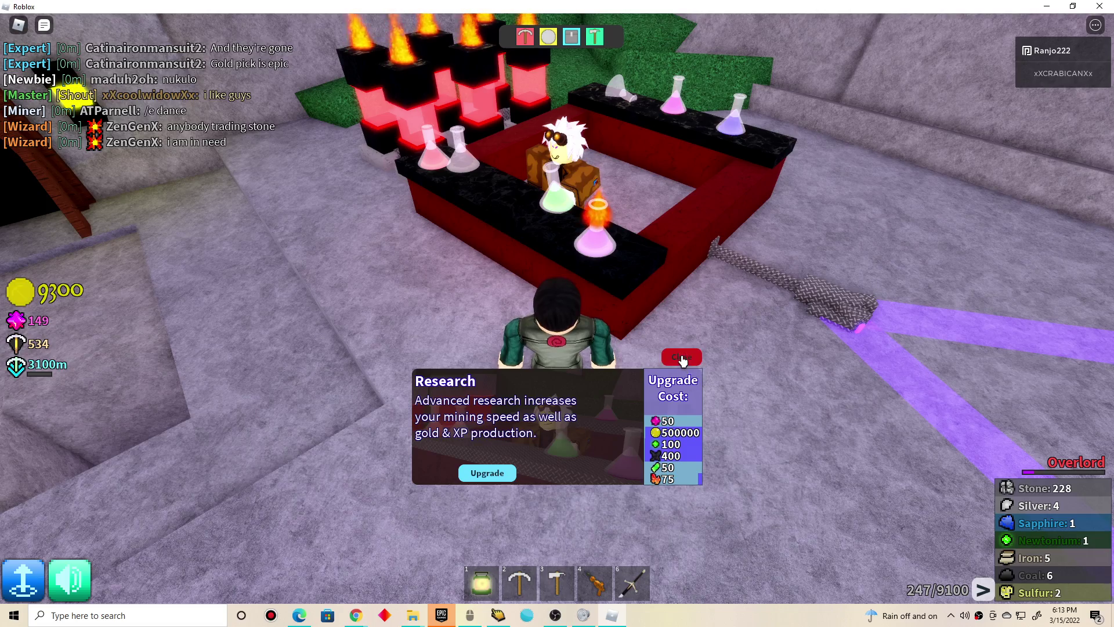
pyautogui.click(682, 356)
pyautogui.press('s')
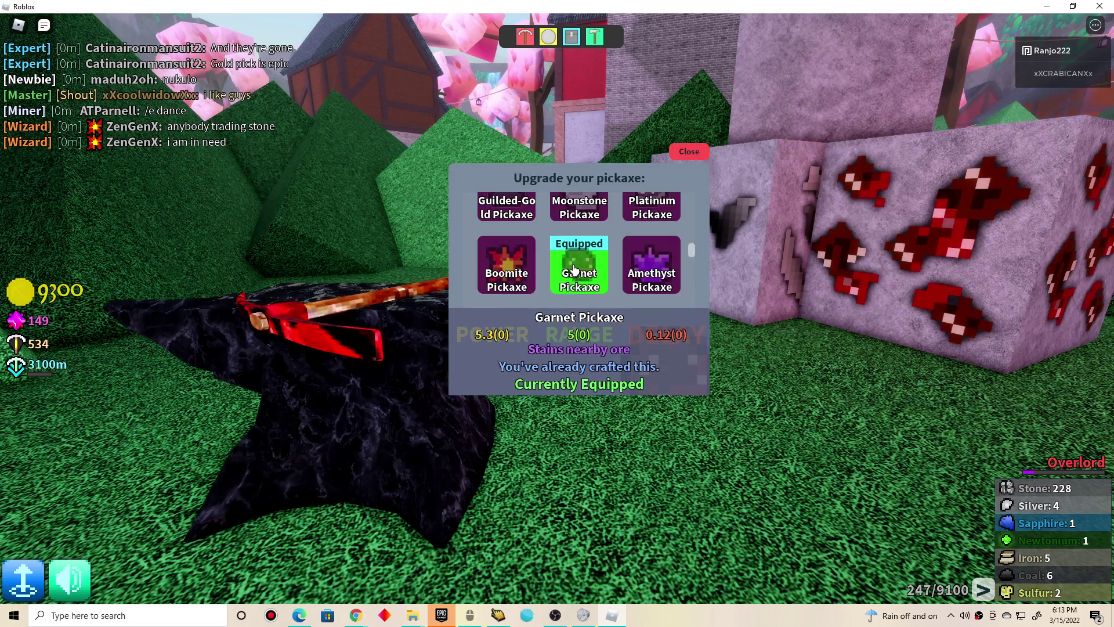
pyautogui.scroll(-5, 522, 265)
pyautogui.click(507, 235)
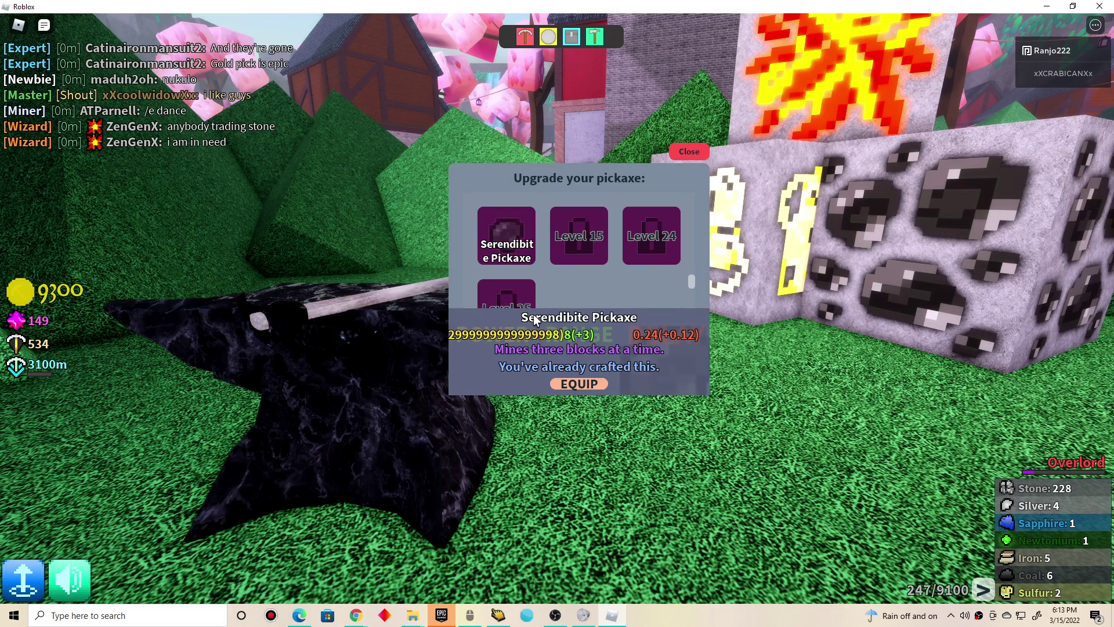
pyautogui.click(571, 384)
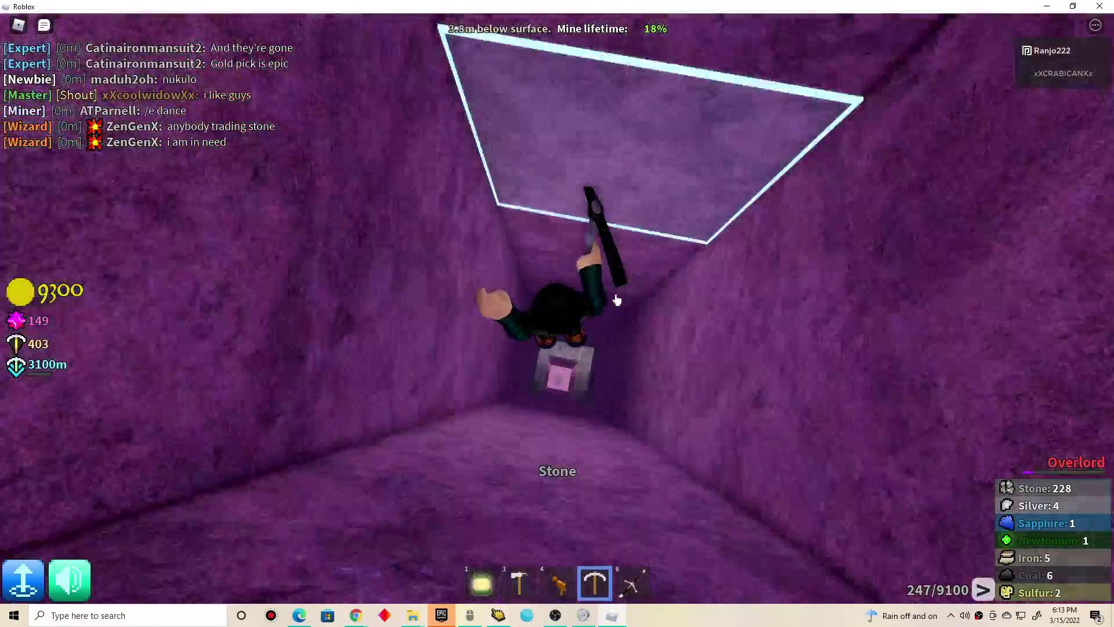
# Mine straight down the shaft through stone, iron and copper
pyautogui.moveTo(612, 310)
pyautogui.mouseDown()
pyautogui.moveTo(561, 380)
pyautogui.moveTo(570, 389)
pyautogui.moveTo(557, 403)
pyautogui.moveTo(562, 383)
pyautogui.moveTo(551, 377)
pyautogui.mouseUp()
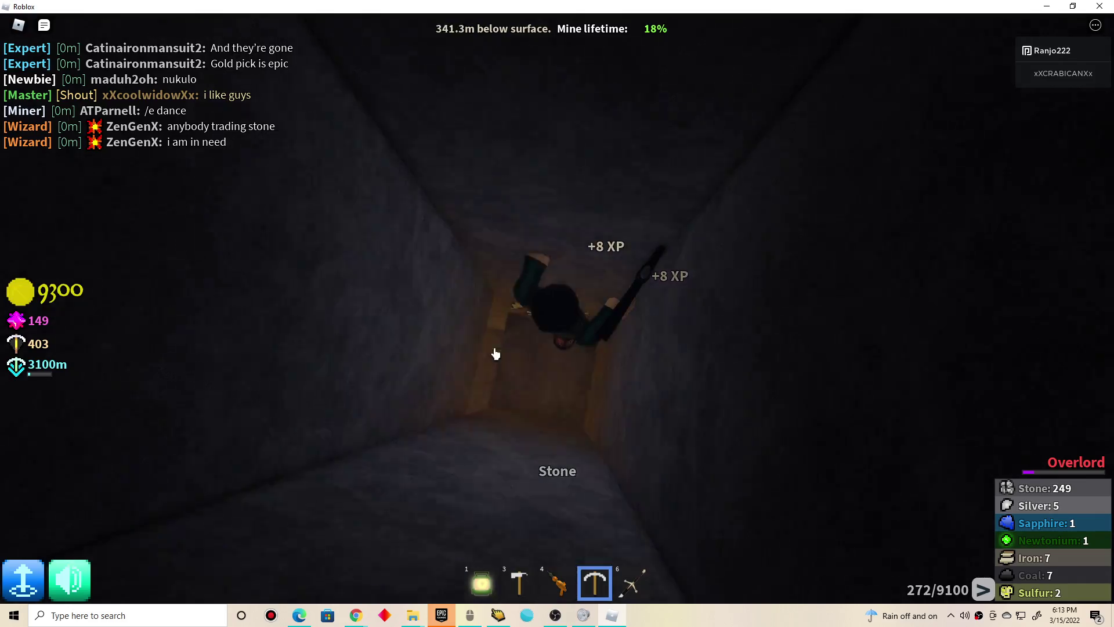
pyautogui.moveTo(503, 308); pyautogui.dragTo(560, 376)
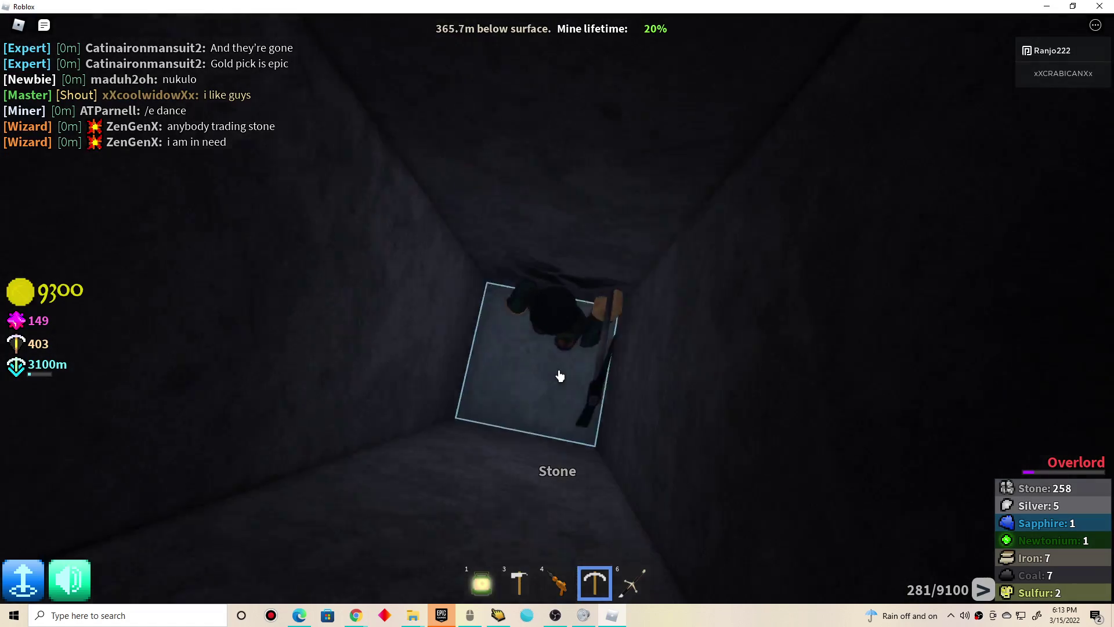
pyautogui.moveTo(558, 376); pyautogui.dragTo(557, 376)
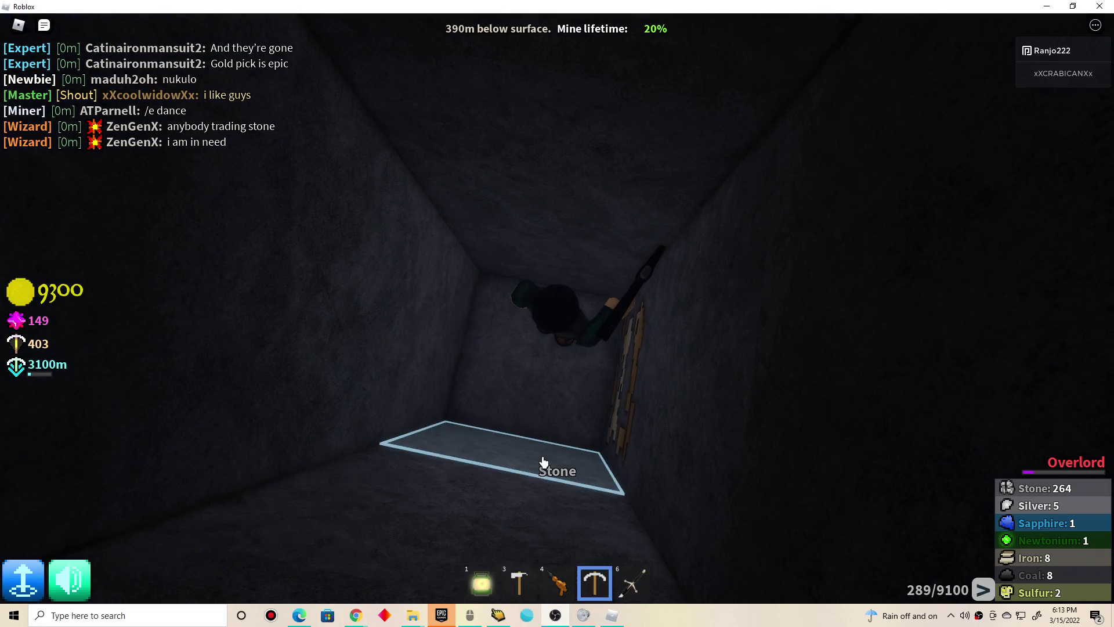
pyautogui.moveTo(555, 377)
pyautogui.mouseDown()
pyautogui.moveTo(549, 389)
pyautogui.moveTo(558, 369)
pyautogui.mouseUp()
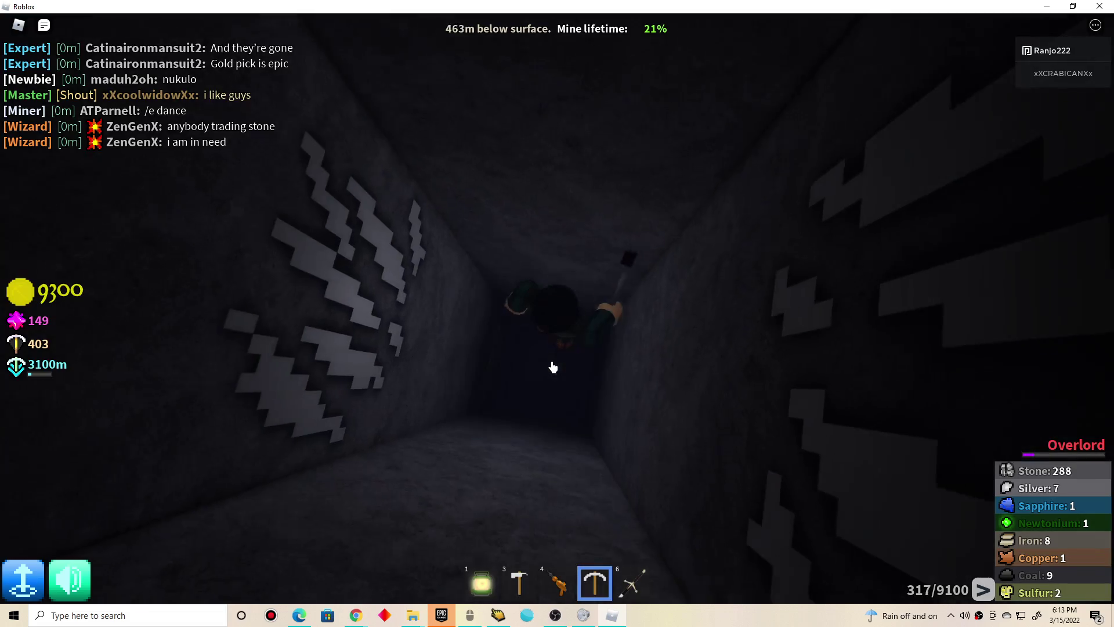
# Mine the silver and first gold block, continue down to about 522 m, then swap hotbar tools
pyautogui.moveTo(559, 369); pyautogui.dragTo(559, 367)
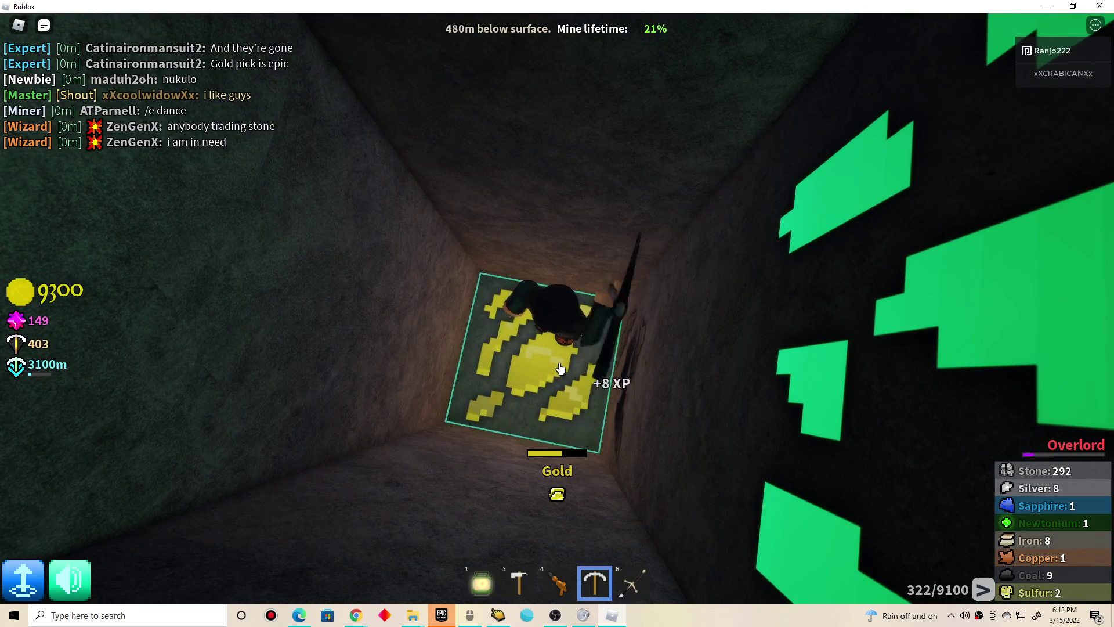
pyautogui.moveTo(560, 368); pyautogui.dragTo(561, 367)
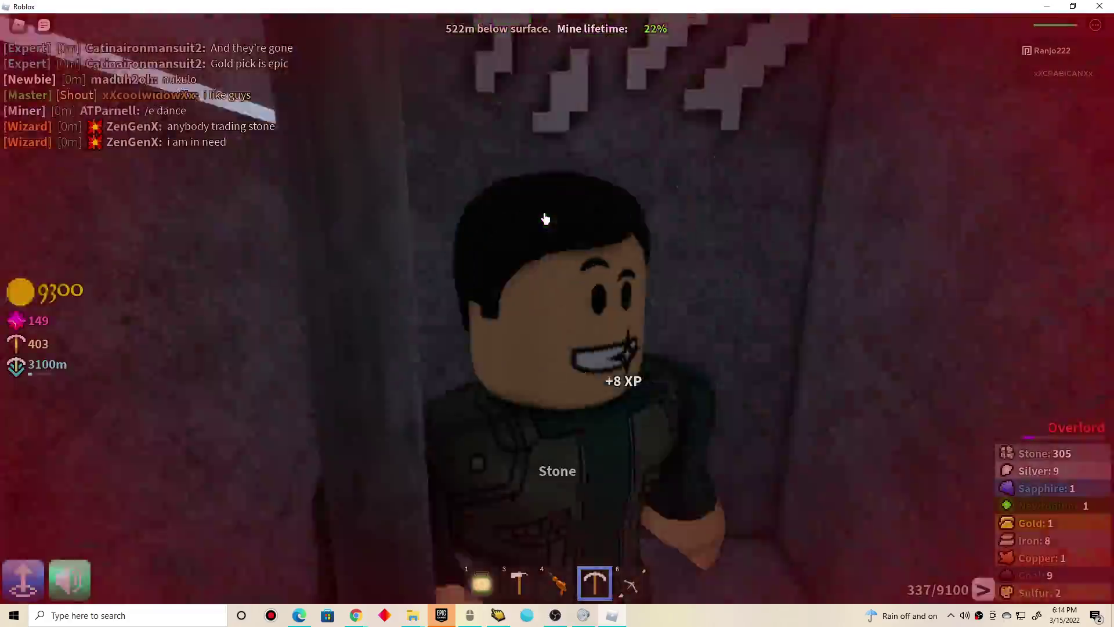
pyautogui.press('4')
pyautogui.press('6')
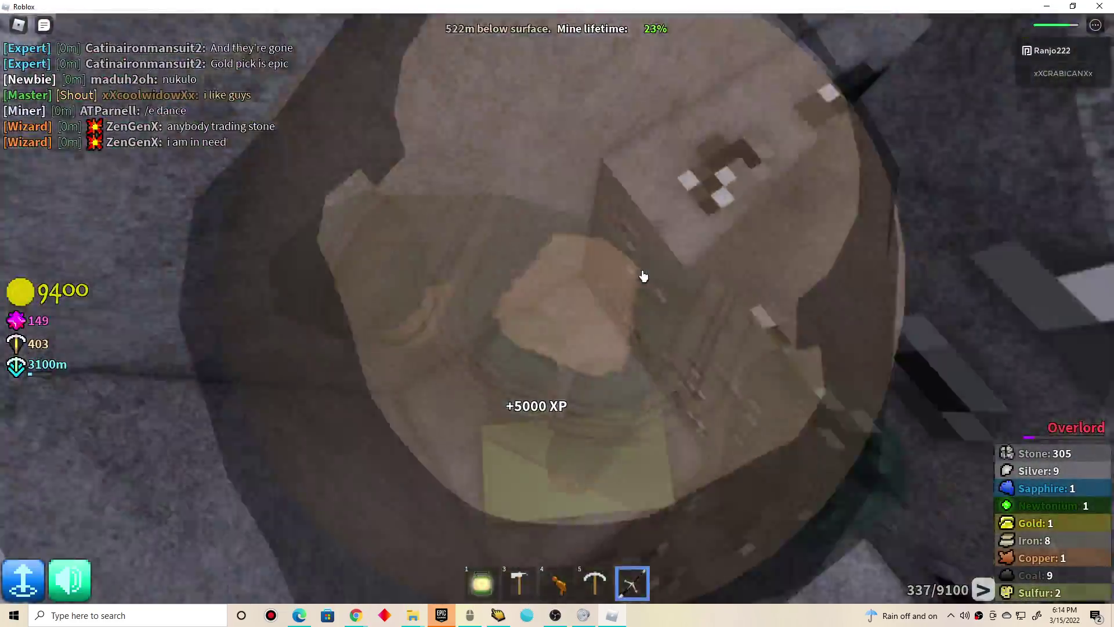
# Aim at the first platinum block and blast it with the ray gun until it breaks
pyautogui.rightClick(643, 277)
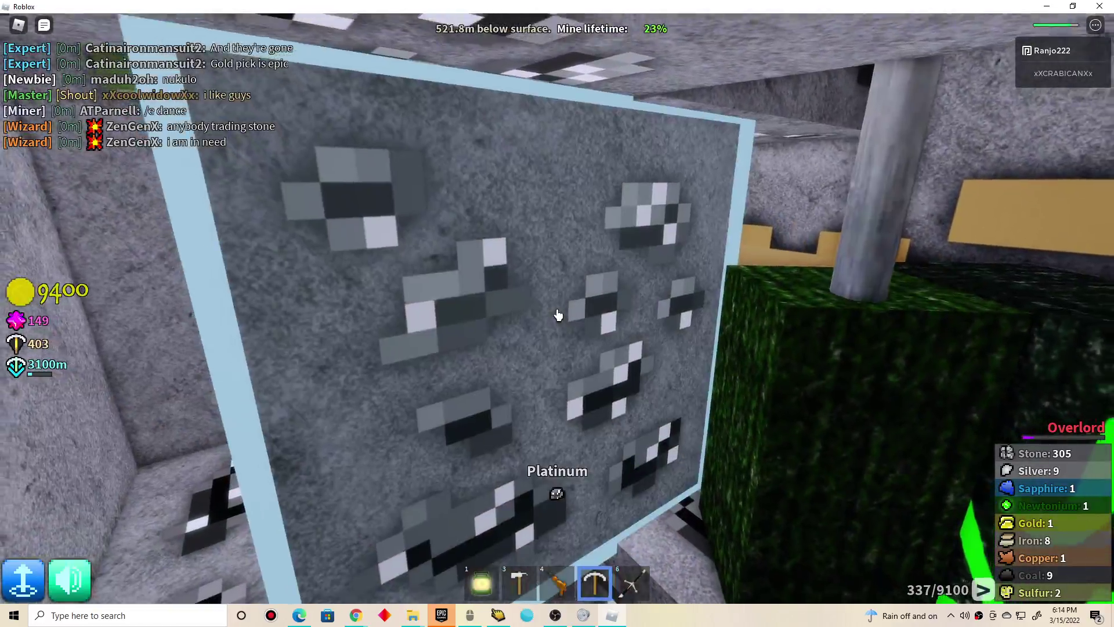
pyautogui.click(558, 314)
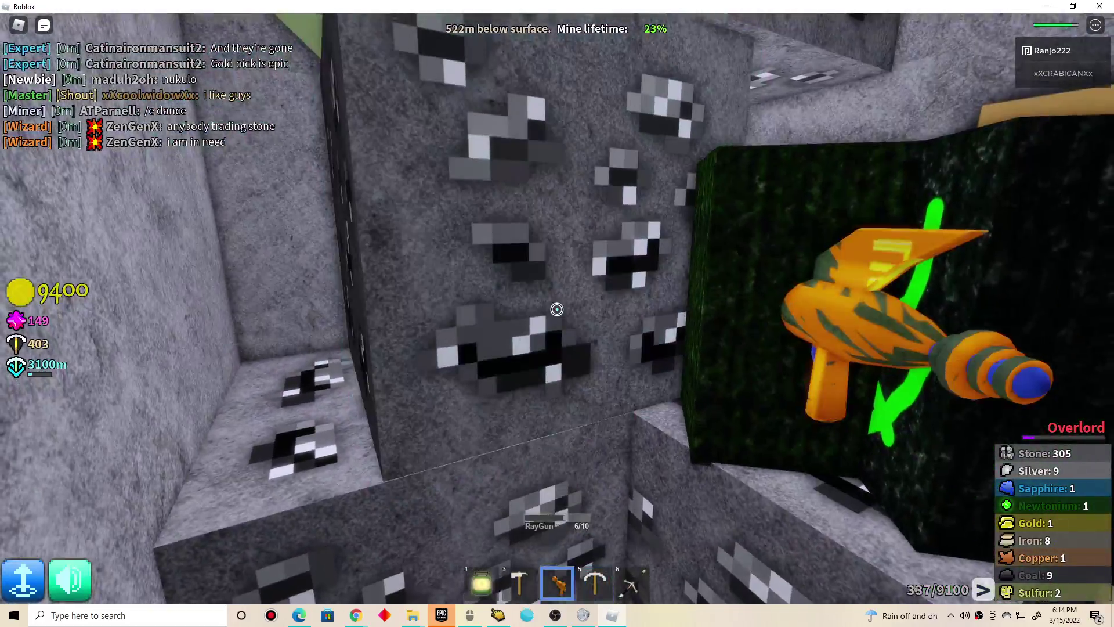
pyautogui.click(556, 309)
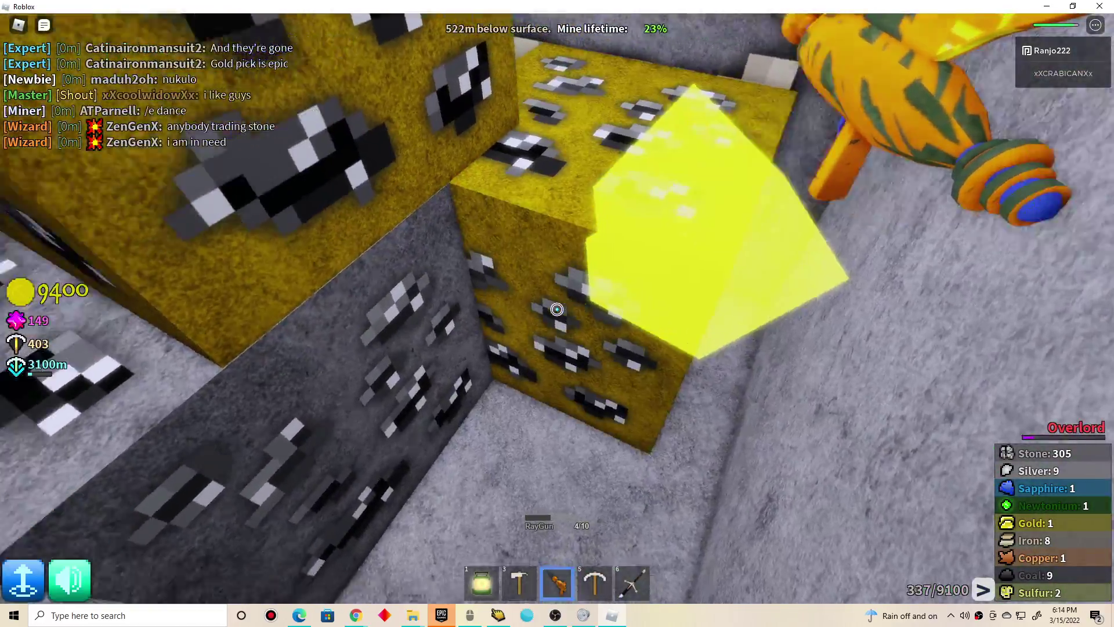
pyautogui.click(555, 309)
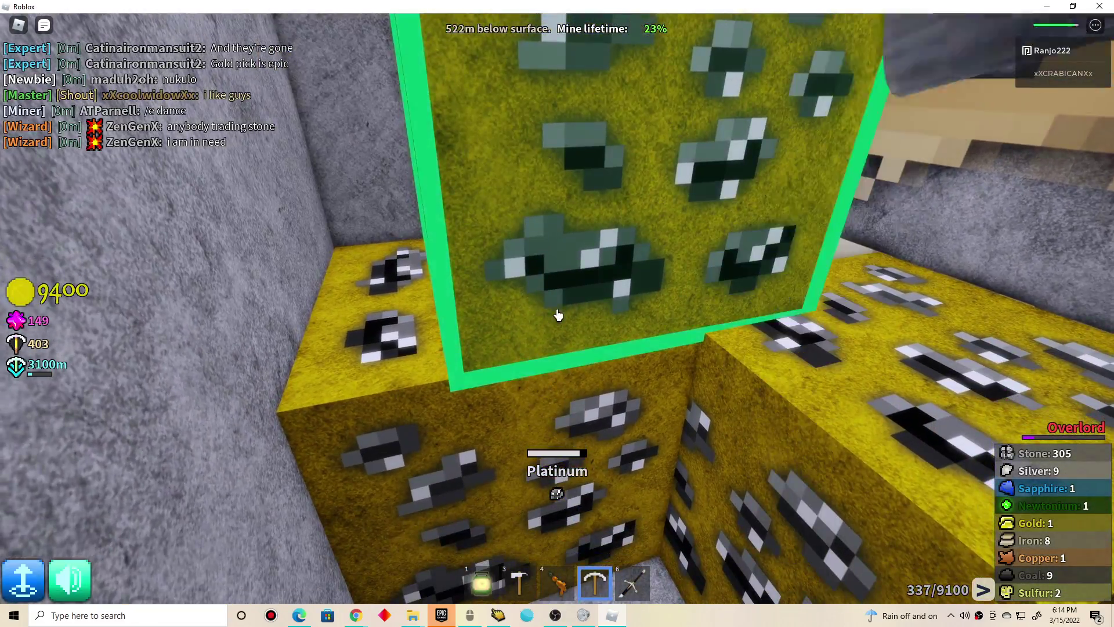
pyautogui.click(558, 315)
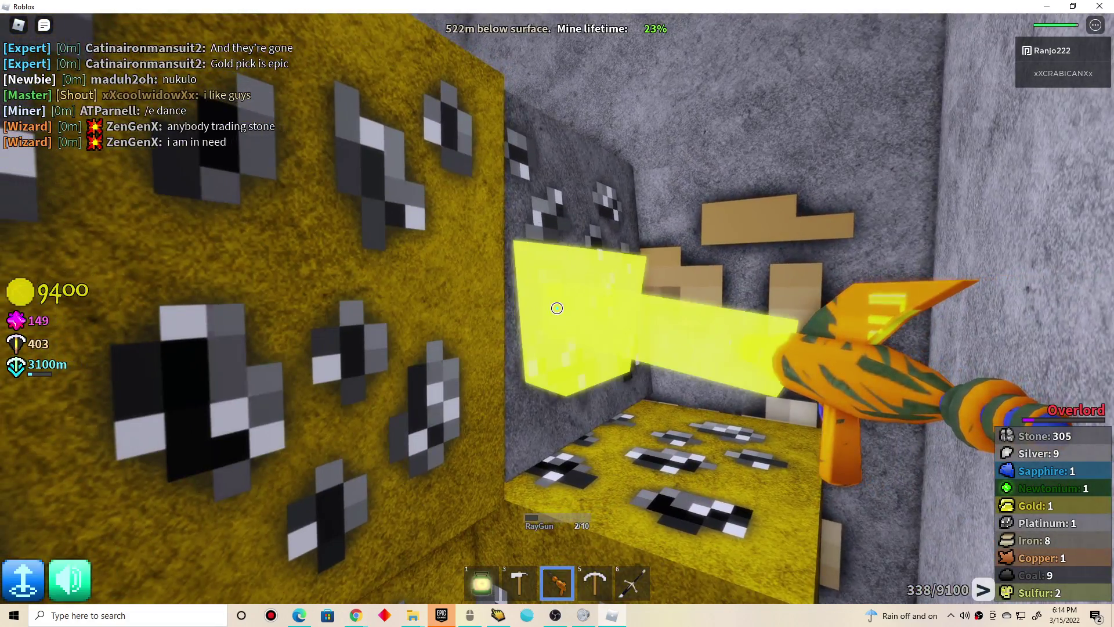
# Mine the remaining platinum blocks to reach five platinum, then target the iron below
pyautogui.press('2')
pyautogui.press('4')
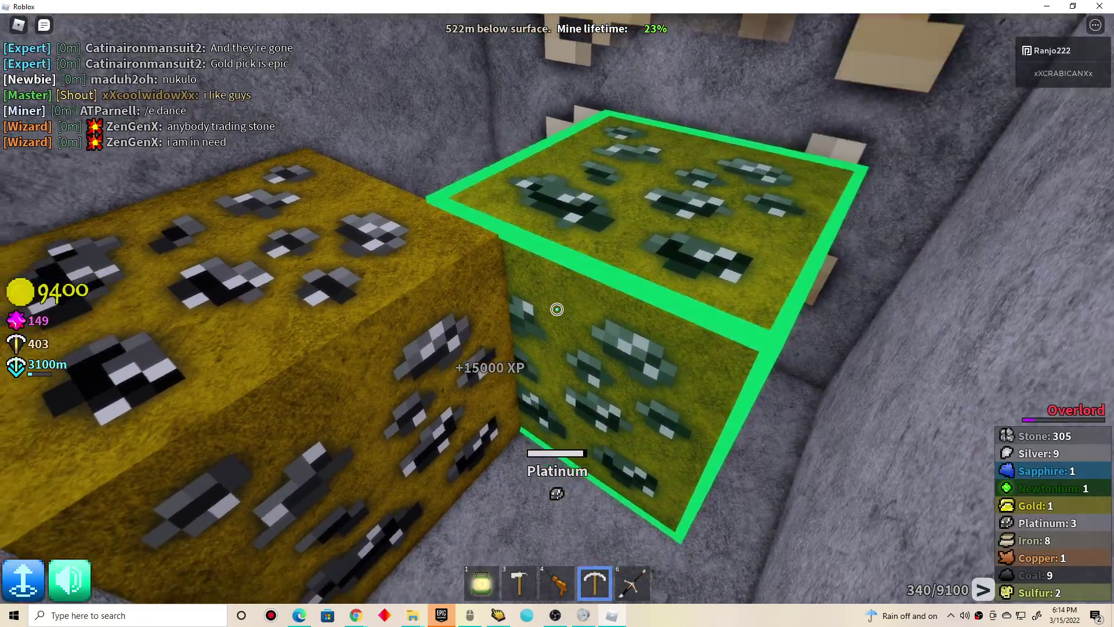
pyautogui.click(557, 309)
pyautogui.click(557, 310)
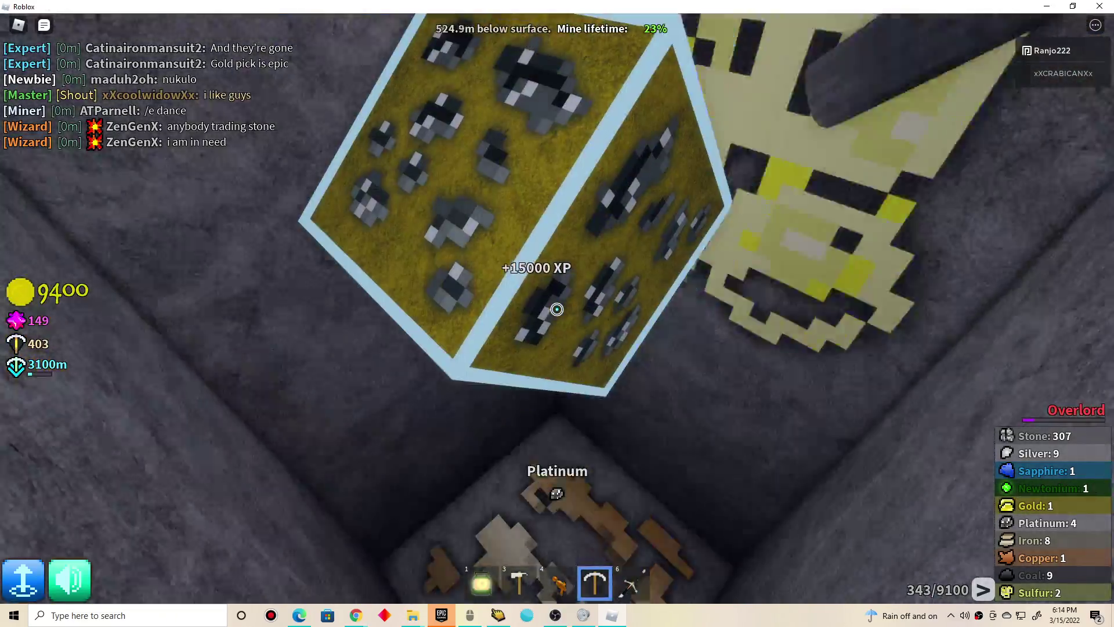
pyautogui.click(556, 308)
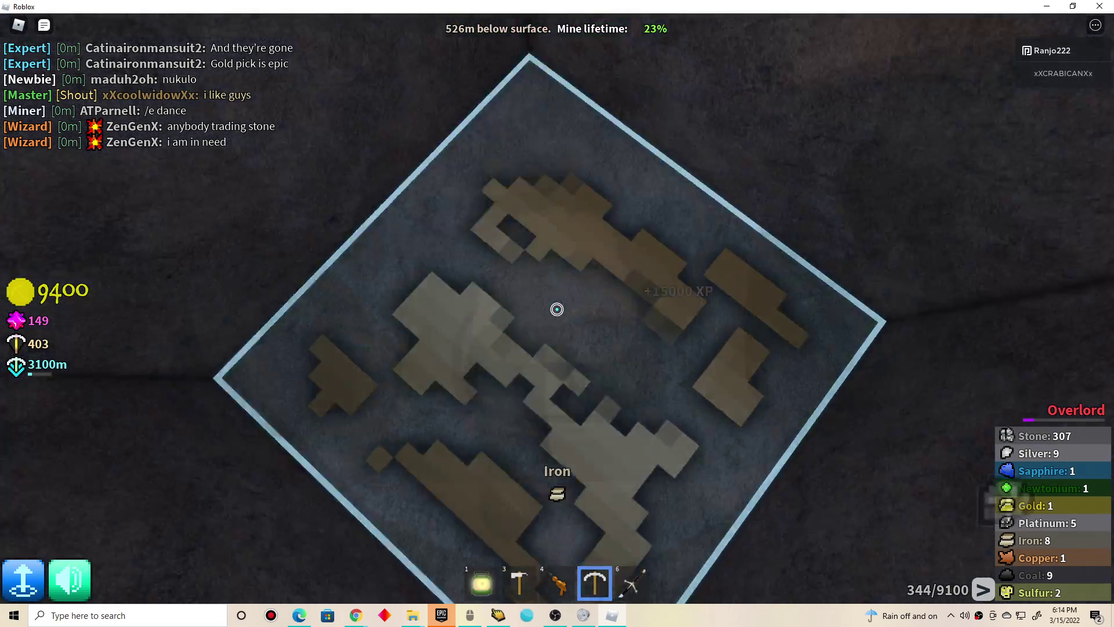
pyautogui.click(558, 331)
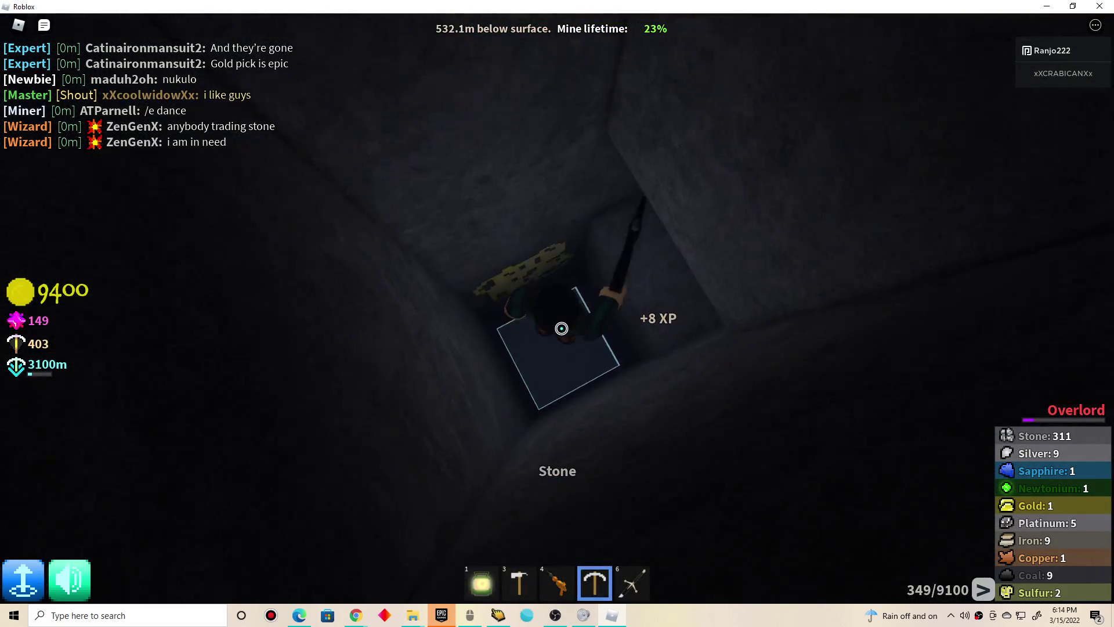
# Dig straight down through stone and two caverns, collecting iron on the way
pyautogui.click(560, 328)
pyautogui.click(575, 339)
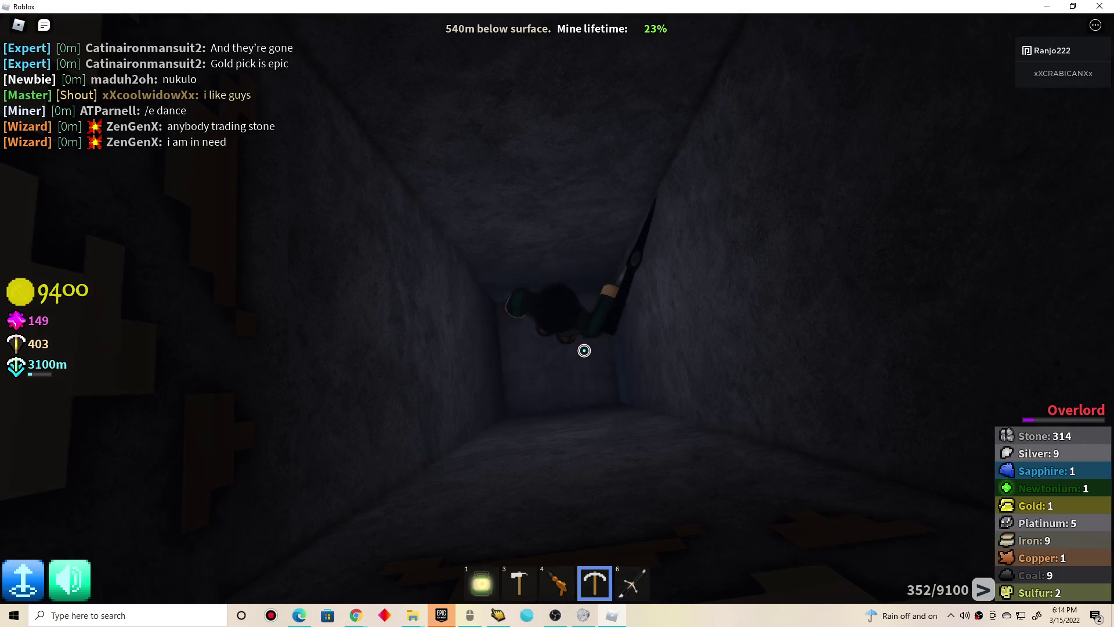
pyautogui.click(561, 369)
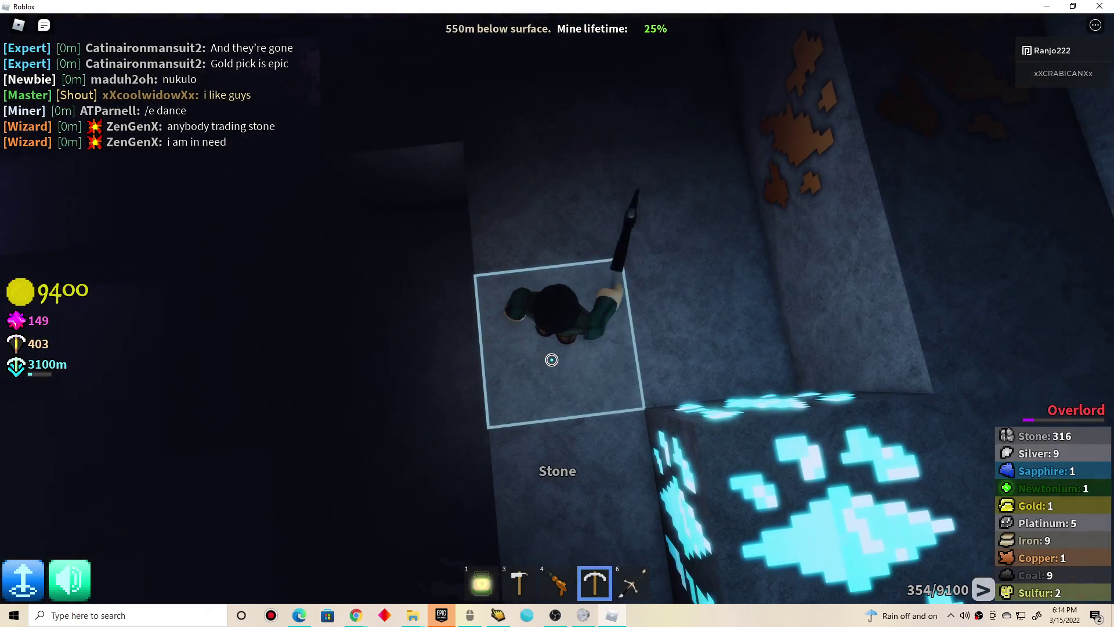
pyautogui.click(558, 351)
pyautogui.click(559, 350)
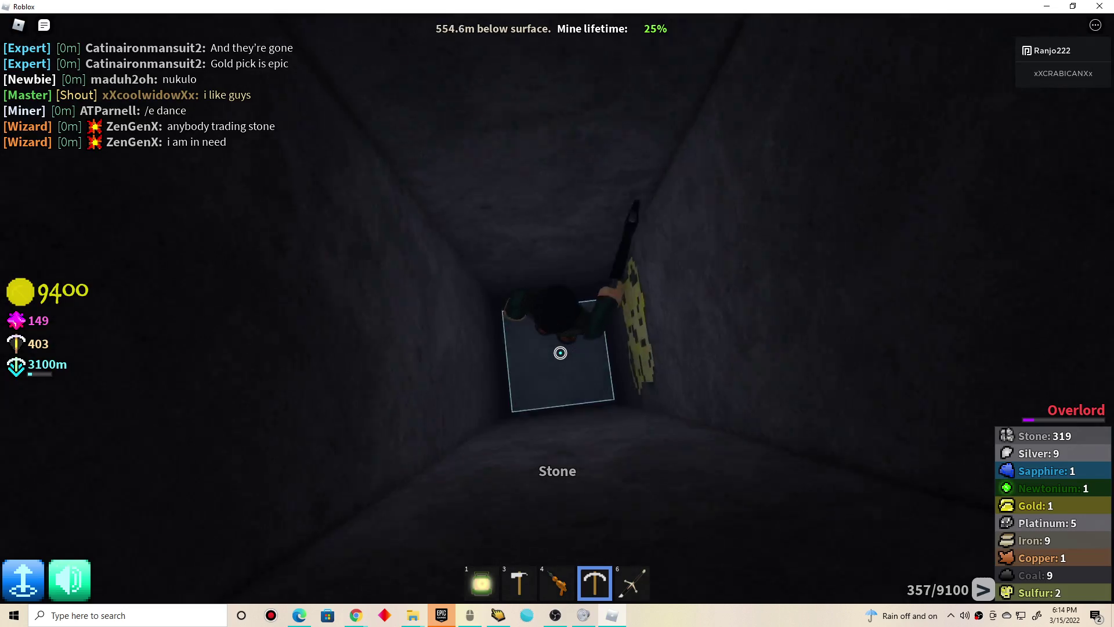
pyautogui.click(559, 350)
pyautogui.click(563, 357)
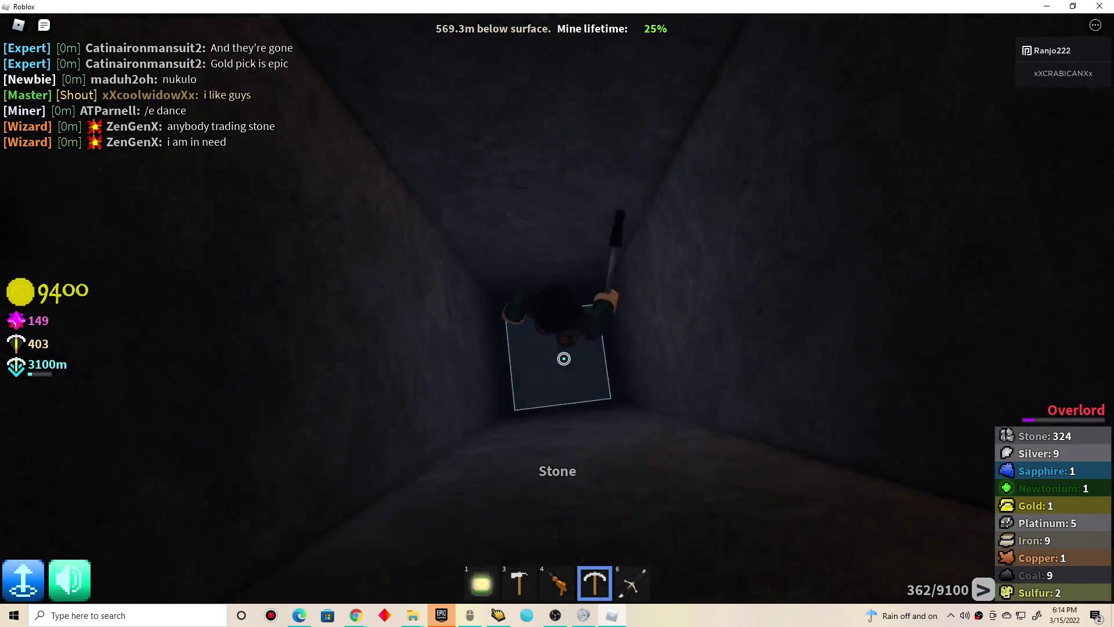
pyautogui.click(557, 366)
pyautogui.click(552, 375)
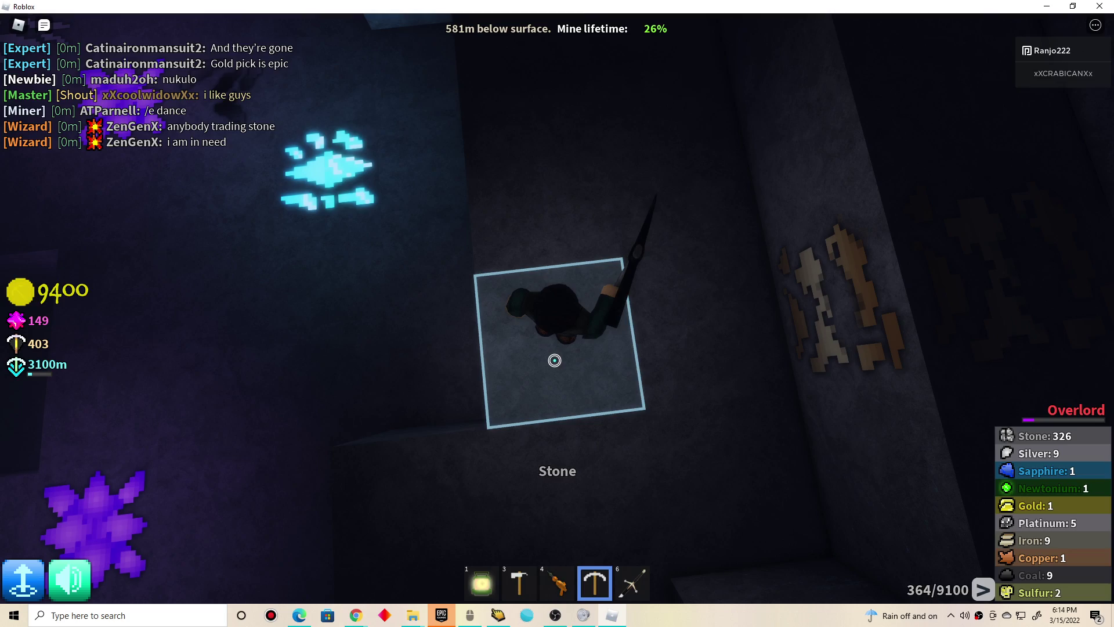
pyautogui.click(563, 352)
pyautogui.click(561, 357)
pyautogui.click(561, 356)
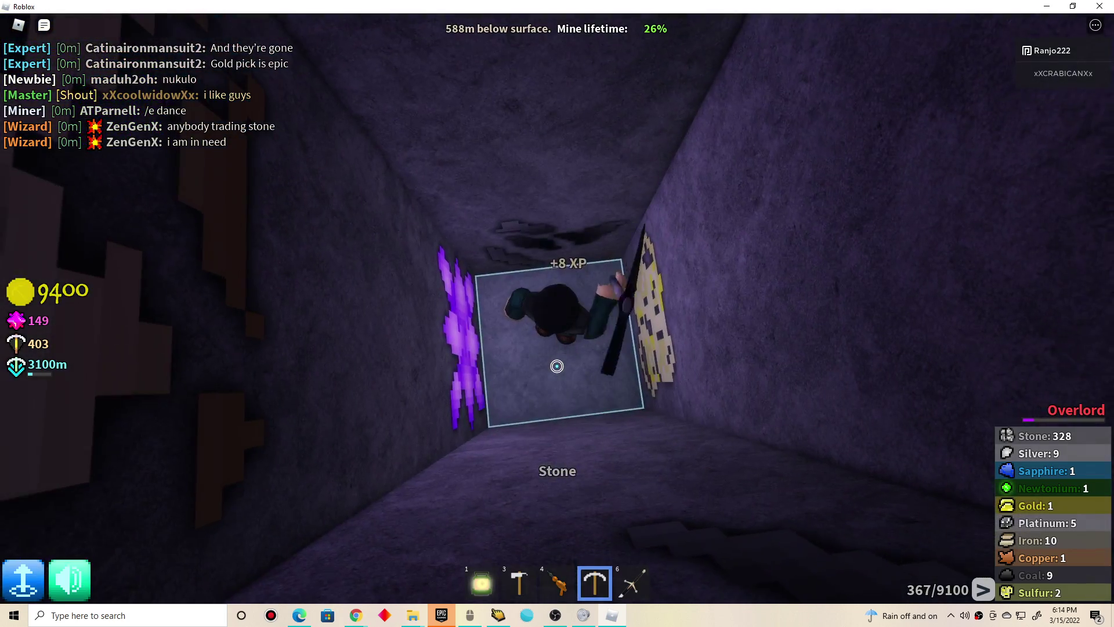
# Keep mining downward through stone, iron and sulfur to about 670 m
pyautogui.click(558, 364)
pyautogui.click(565, 357)
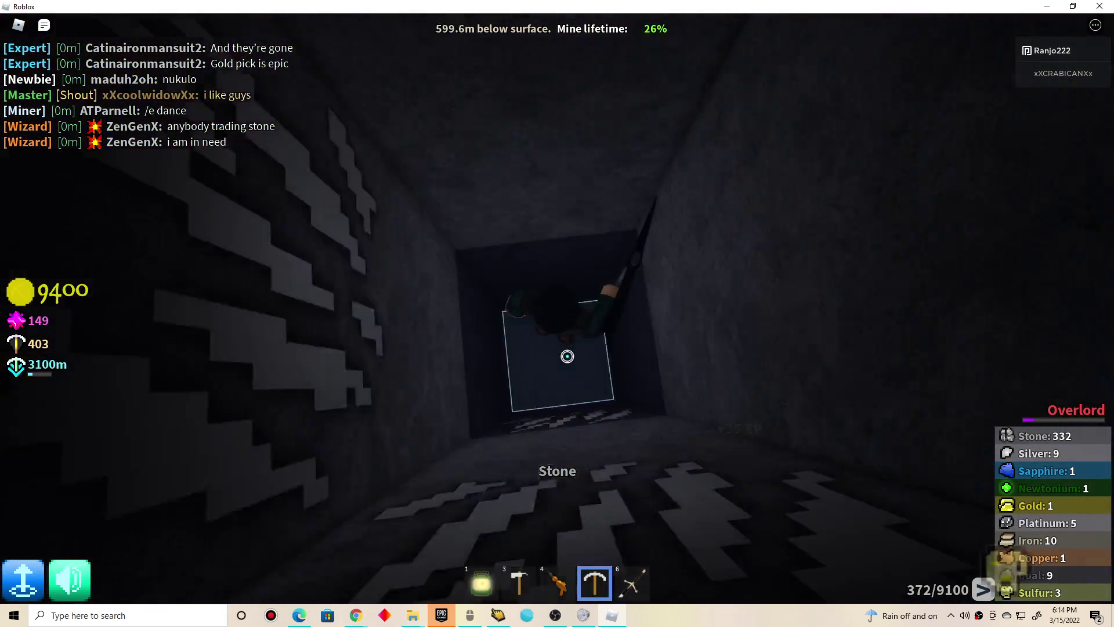
pyautogui.click(566, 350)
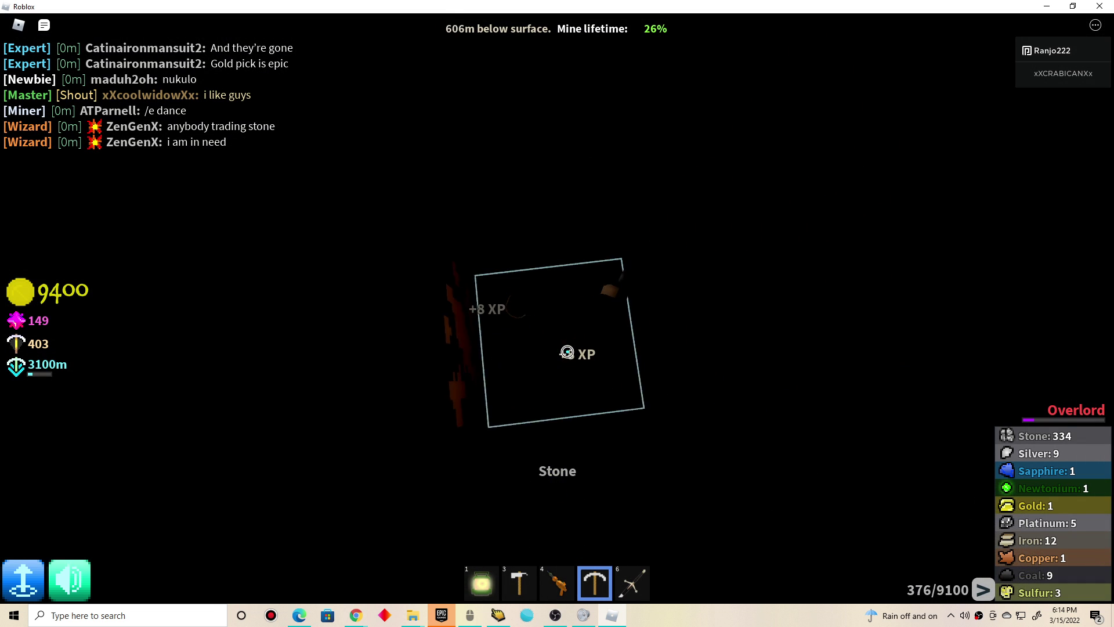
pyautogui.click(567, 349)
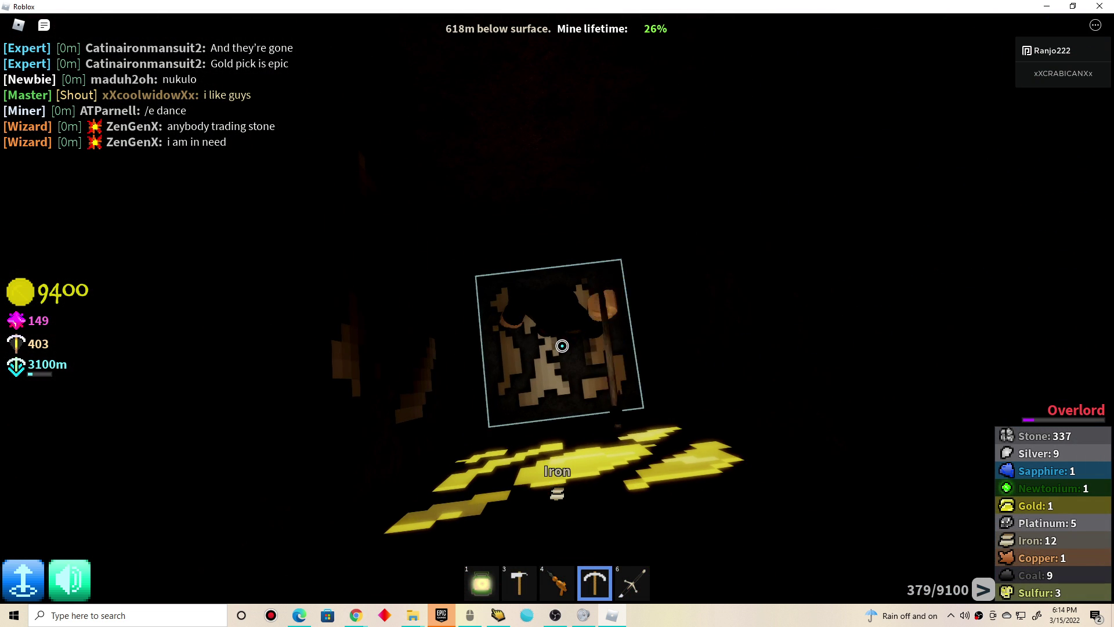
pyautogui.click(564, 349)
pyautogui.click(563, 346)
pyautogui.click(562, 345)
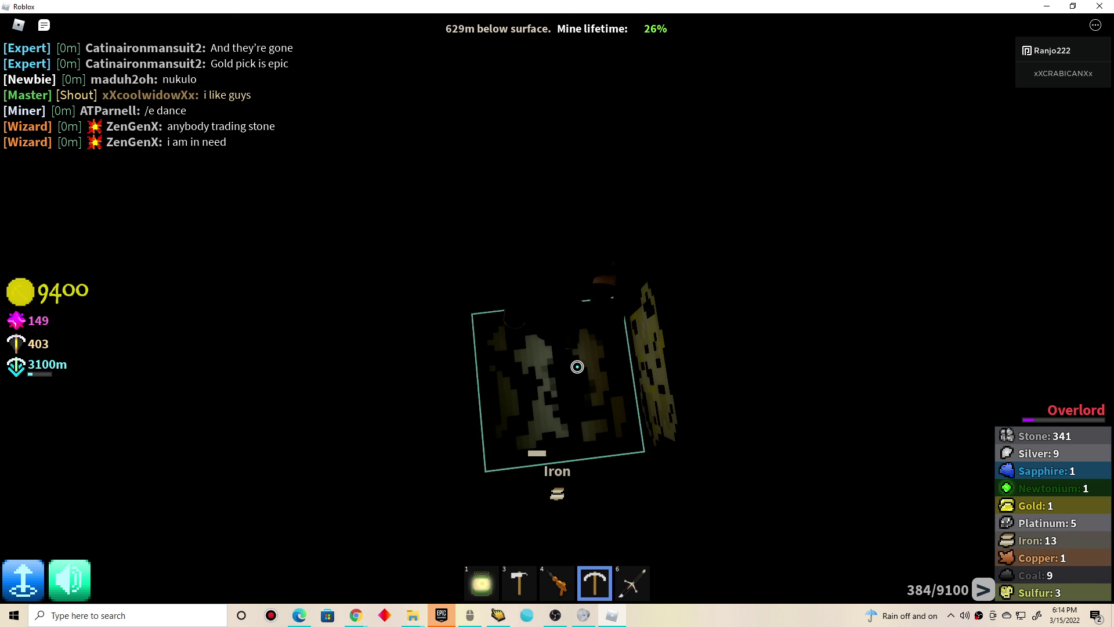
pyautogui.click(577, 367)
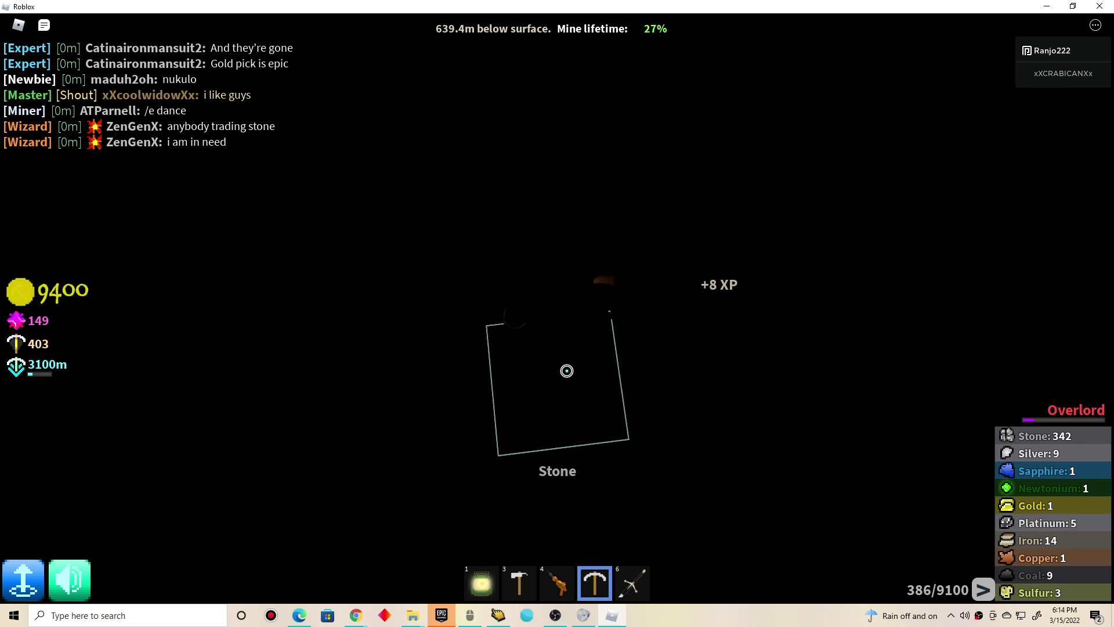
pyautogui.click(566, 371)
pyautogui.click(565, 371)
pyautogui.click(564, 370)
pyautogui.click(565, 371)
pyautogui.click(565, 371)
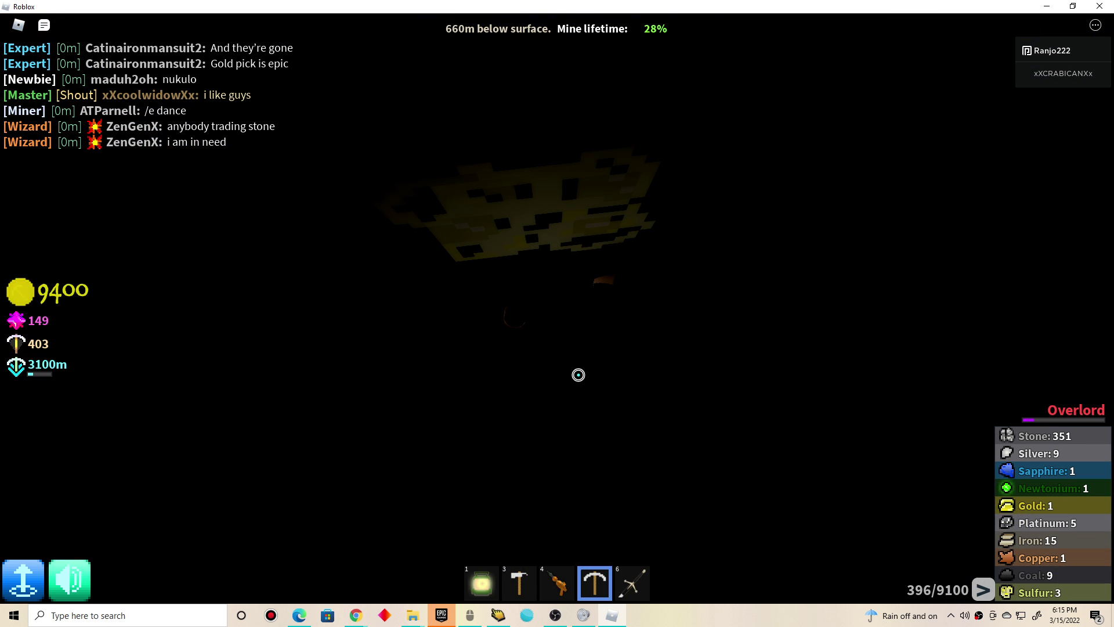
# Break through the floor into the green-lit cave and mine a few stone blocks ahead
pyautogui.click(577, 374)
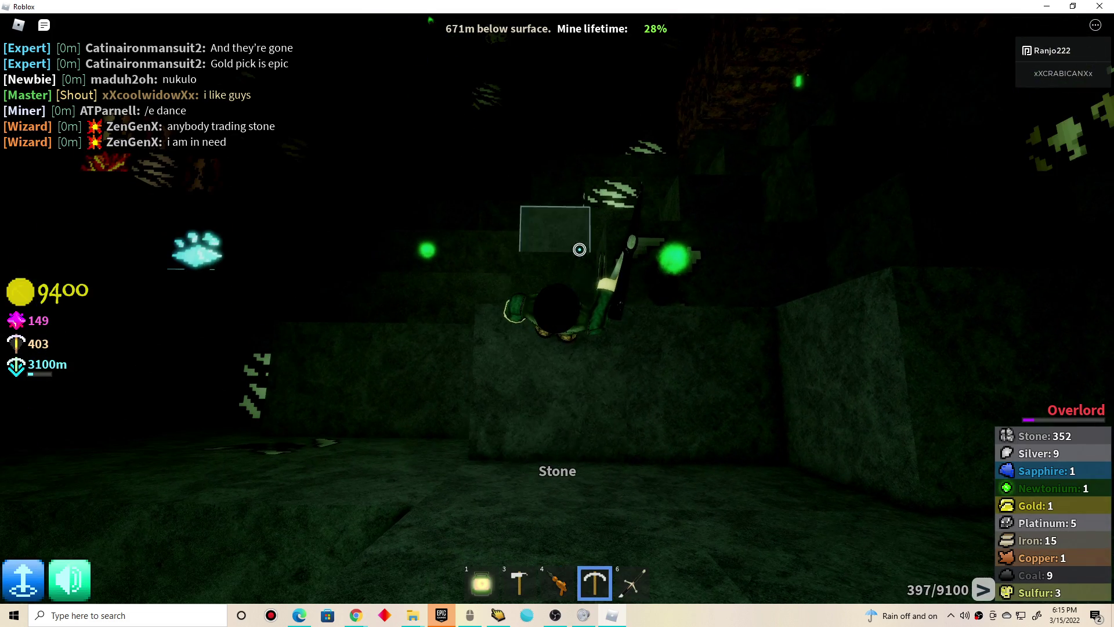
pyautogui.click(550, 406)
pyautogui.click(556, 468)
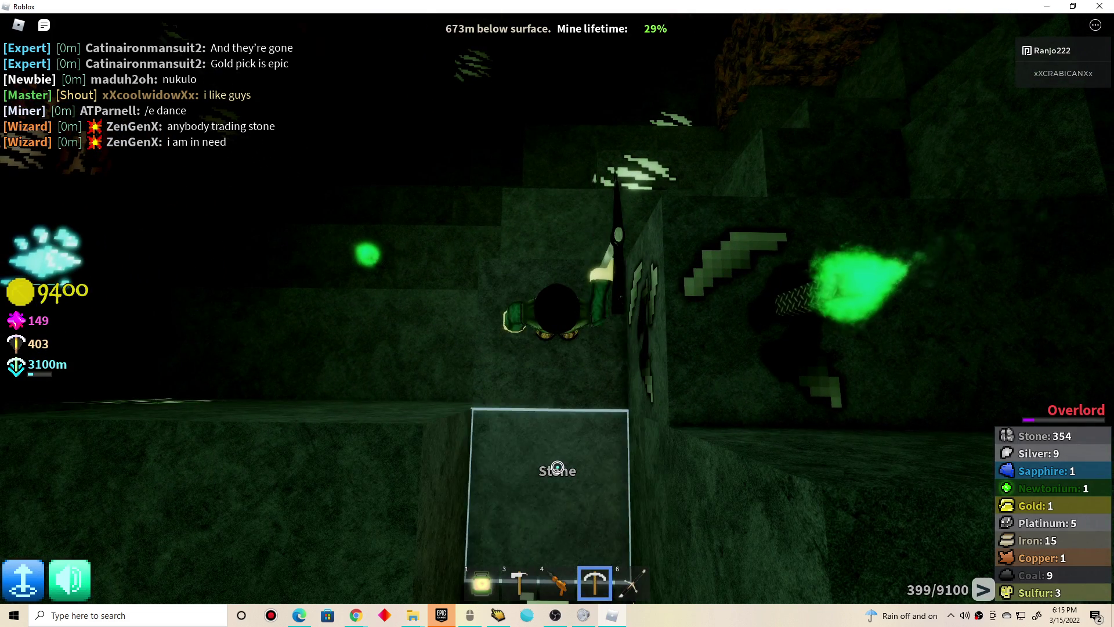
pyautogui.press('7')
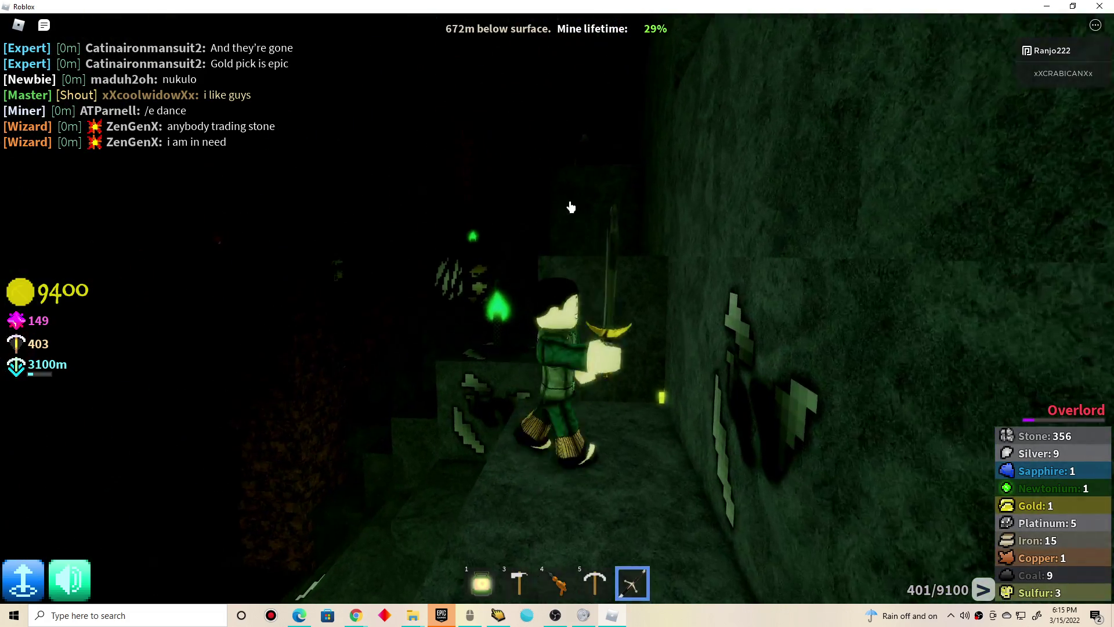
pyautogui.moveTo(571, 207); pyautogui.dragTo(571, 207)
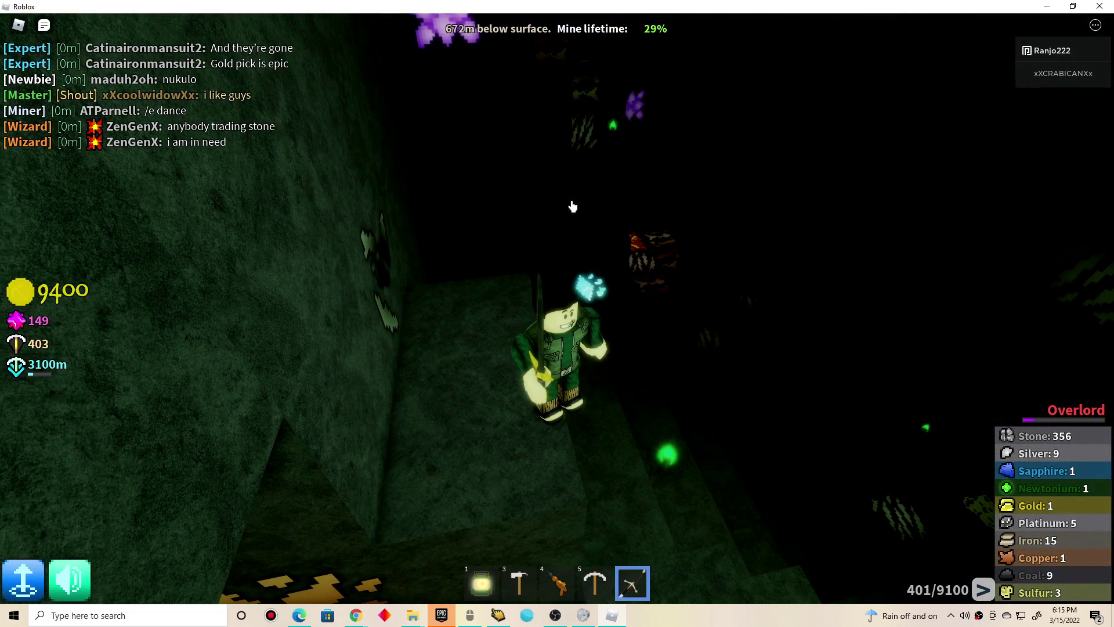
# Select the candle as the base part to place and look straight down at the floor
pyautogui.press('3')
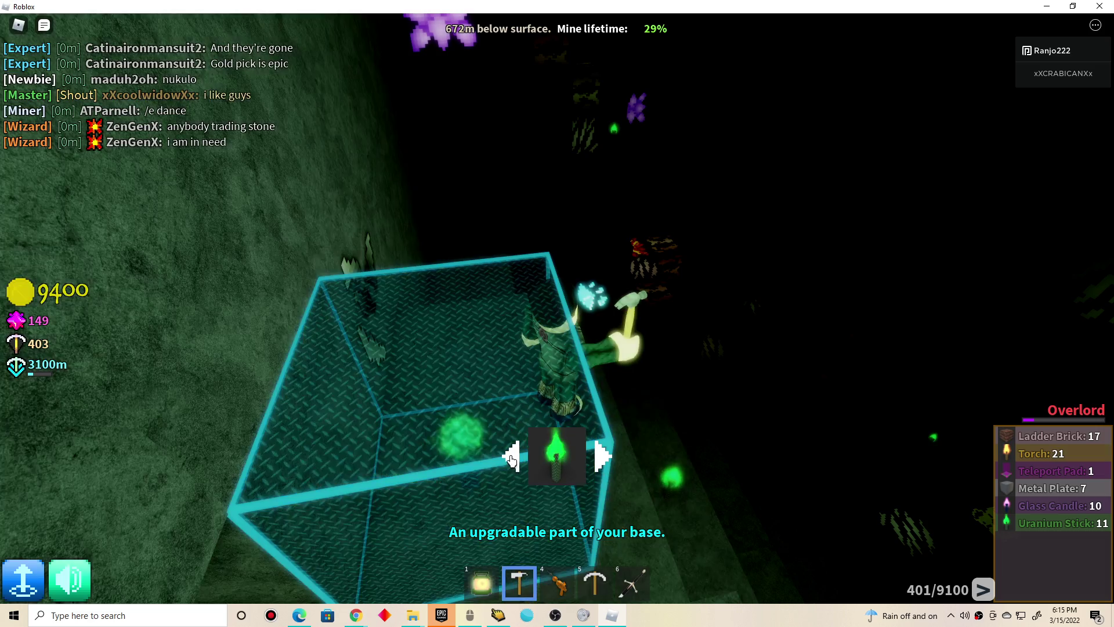
pyautogui.click(513, 457)
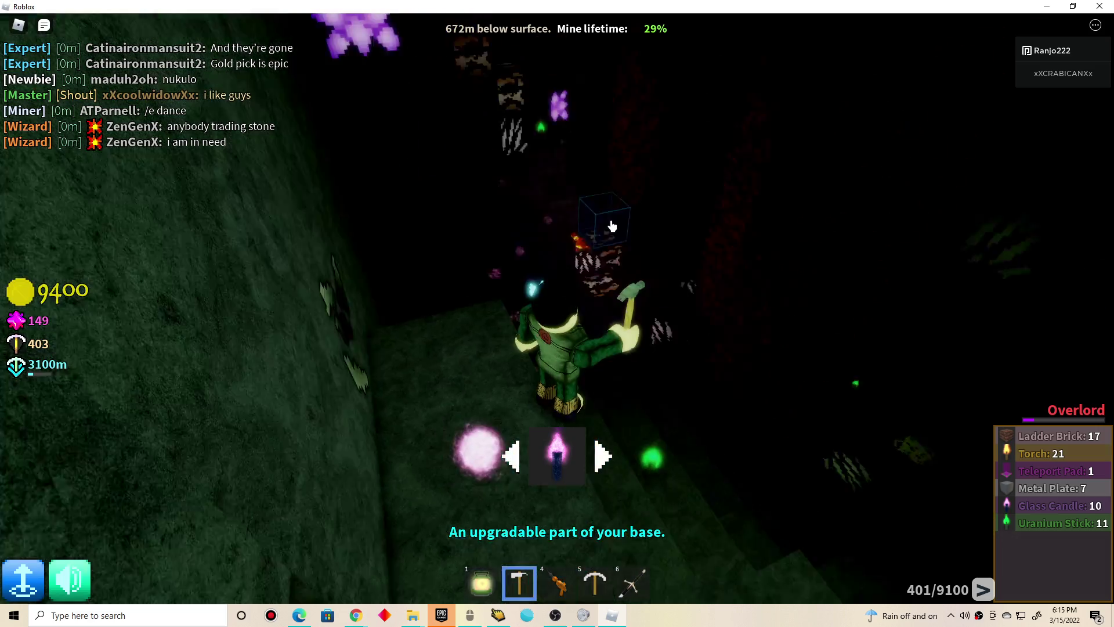
pyautogui.moveTo(557, 348); pyautogui.dragTo(618, 136)
pyautogui.rightClick(617, 136)
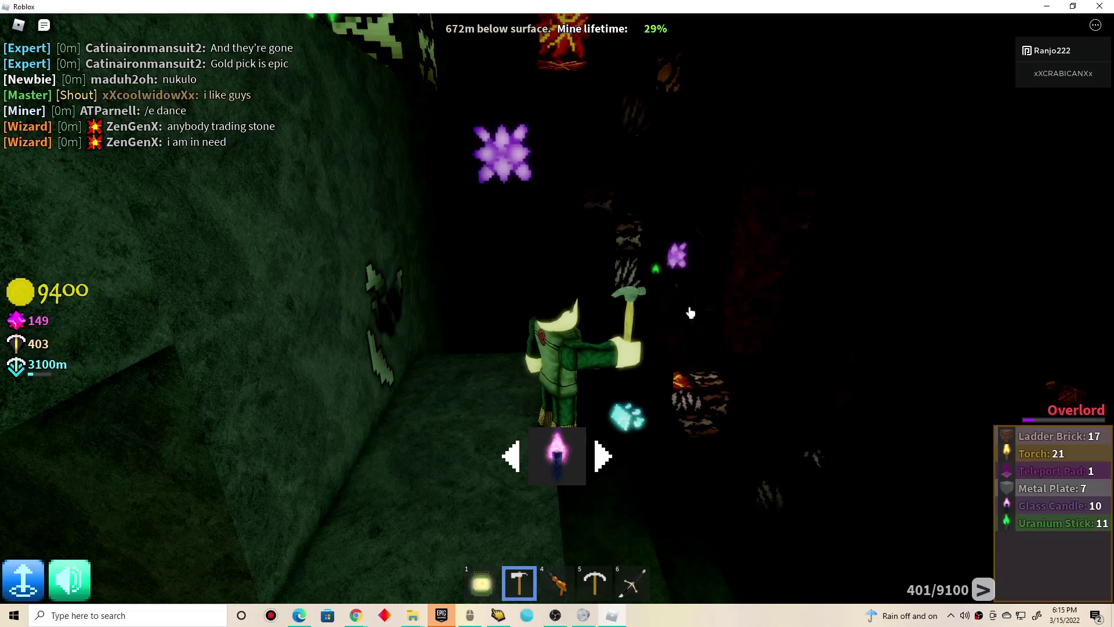
pyautogui.moveTo(618, 136)
pyautogui.mouseDown()
pyautogui.moveTo(534, 233)
pyautogui.moveTo(527, 409)
pyautogui.mouseUp()
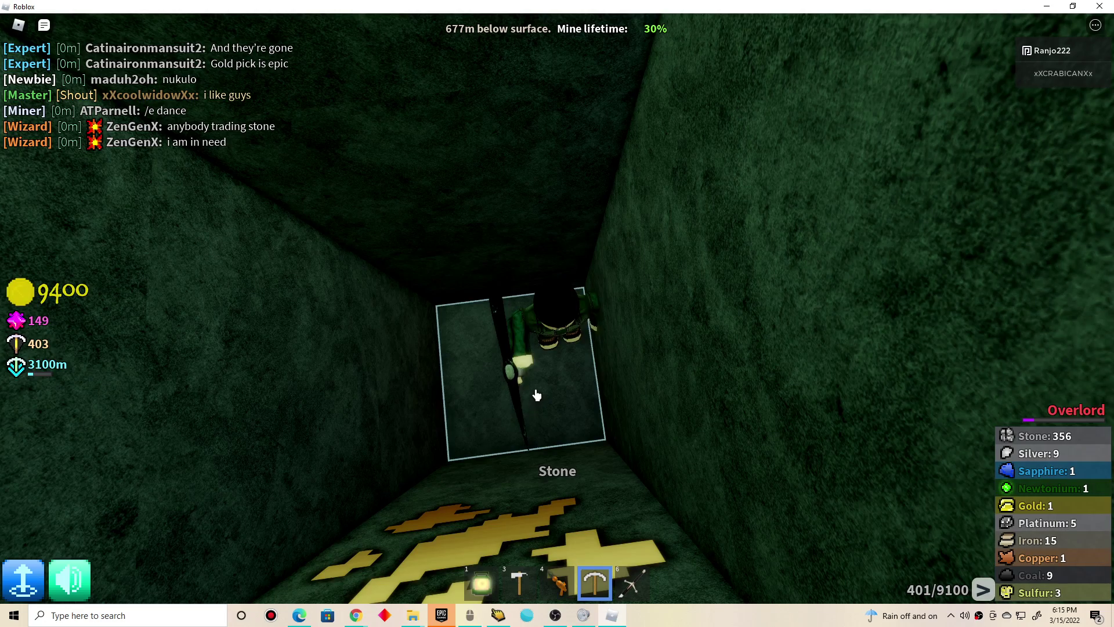
# Re-equip the pickaxe and dig down through stone, copper and sulfur
pyautogui.press('5')
pyautogui.click(529, 396)
pyautogui.click(535, 376)
pyautogui.click(537, 377)
pyautogui.click(538, 376)
pyautogui.click(528, 374)
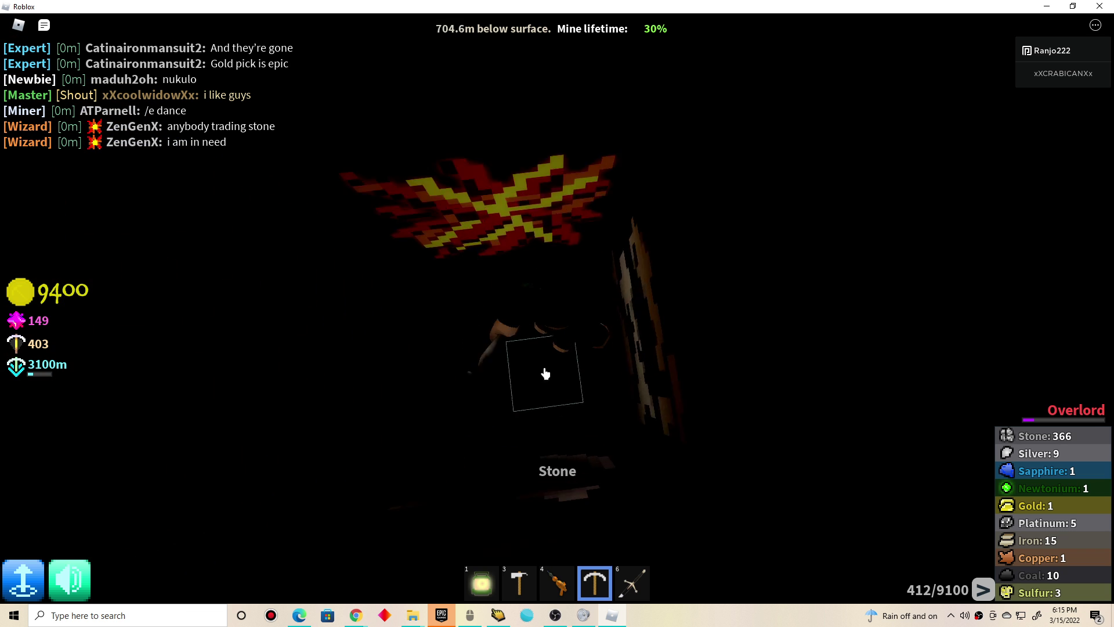
pyautogui.click(540, 374)
pyautogui.click(545, 375)
pyautogui.click(545, 375)
pyautogui.click(546, 375)
pyautogui.click(548, 376)
pyautogui.click(538, 376)
pyautogui.click(554, 385)
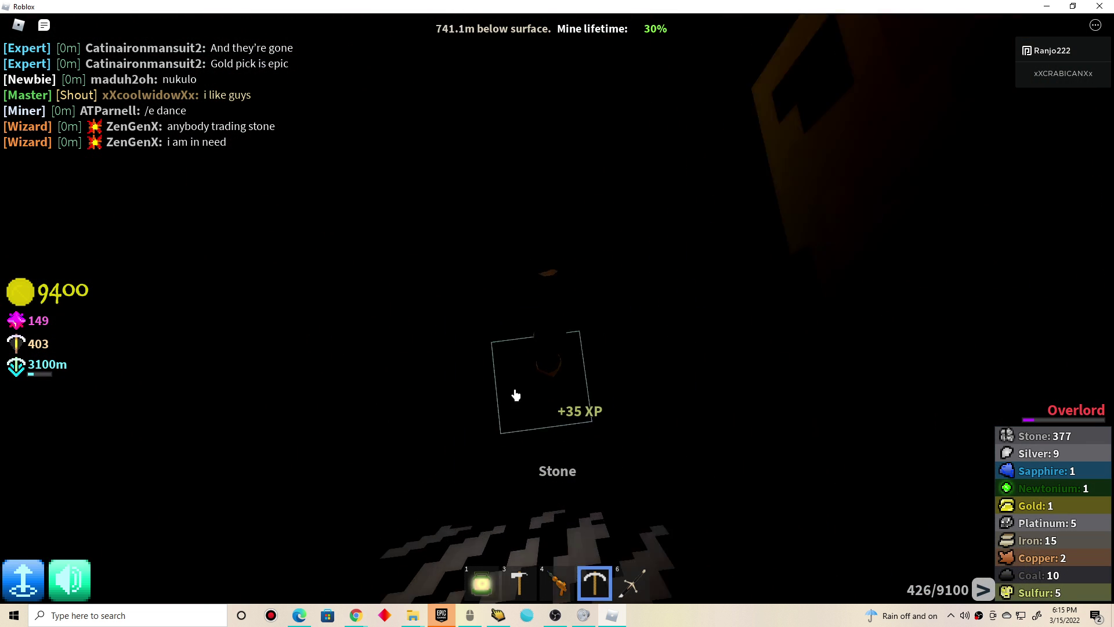
# Continue digging down through many blocks, collecting iron and copper
pyautogui.click(551, 388)
pyautogui.click(551, 389)
pyautogui.click(552, 389)
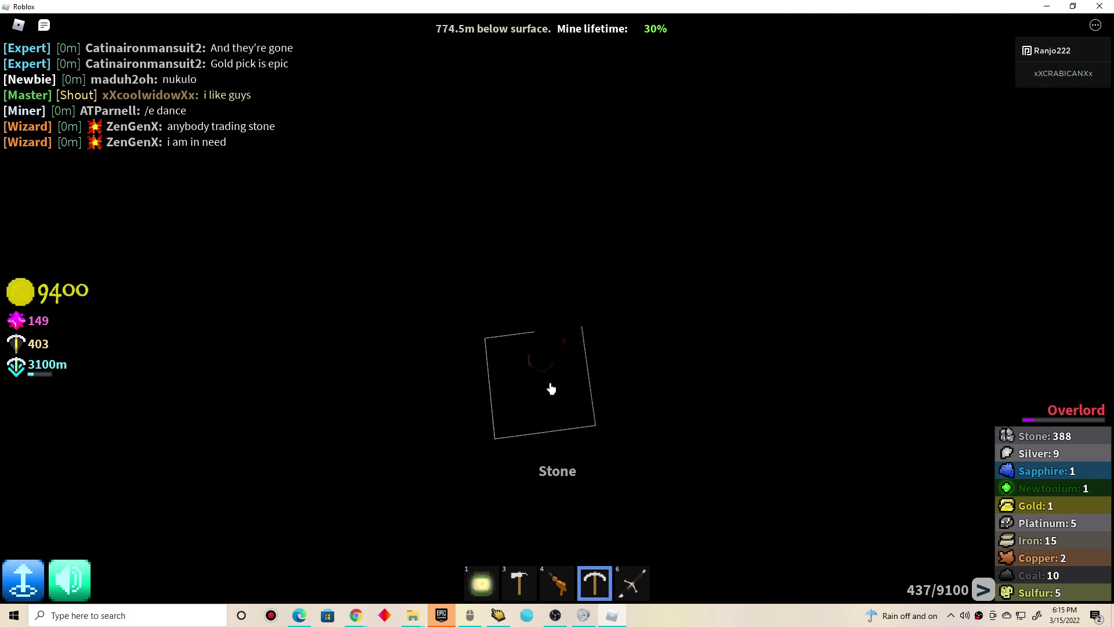
pyautogui.click(550, 388)
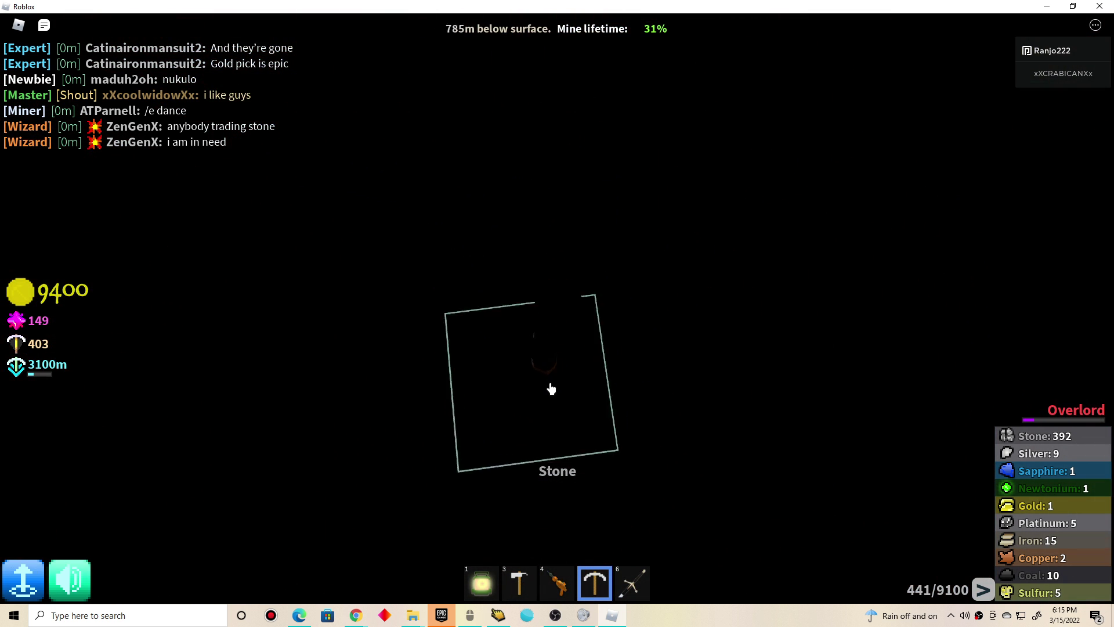
pyautogui.moveTo(551, 388); pyautogui.dragTo(551, 390)
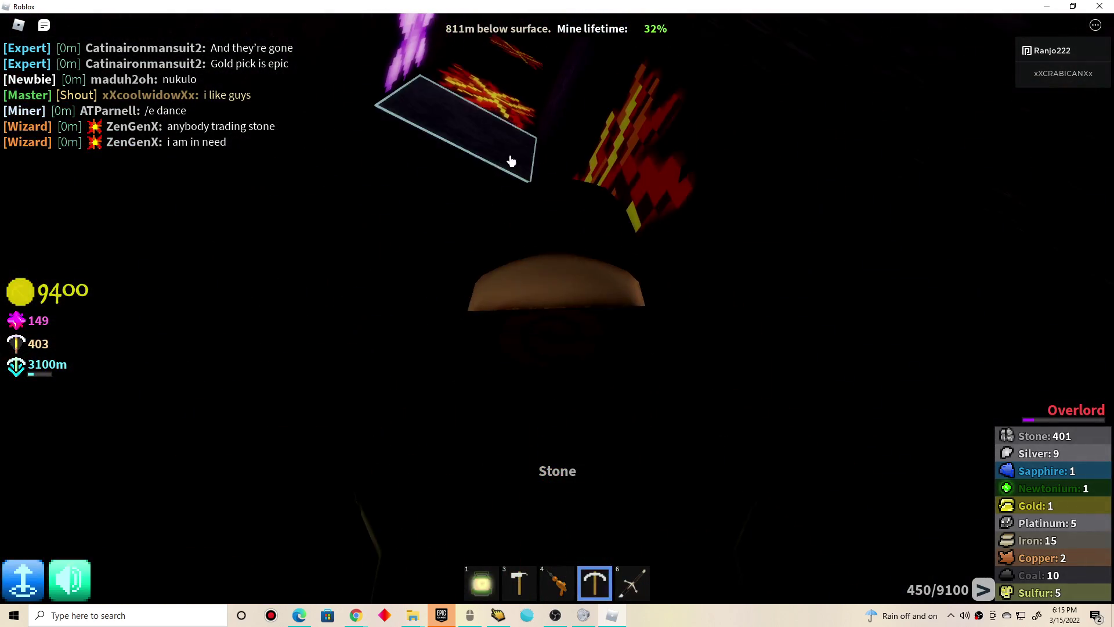
pyautogui.moveTo(490, 196); pyautogui.dragTo(551, 389)
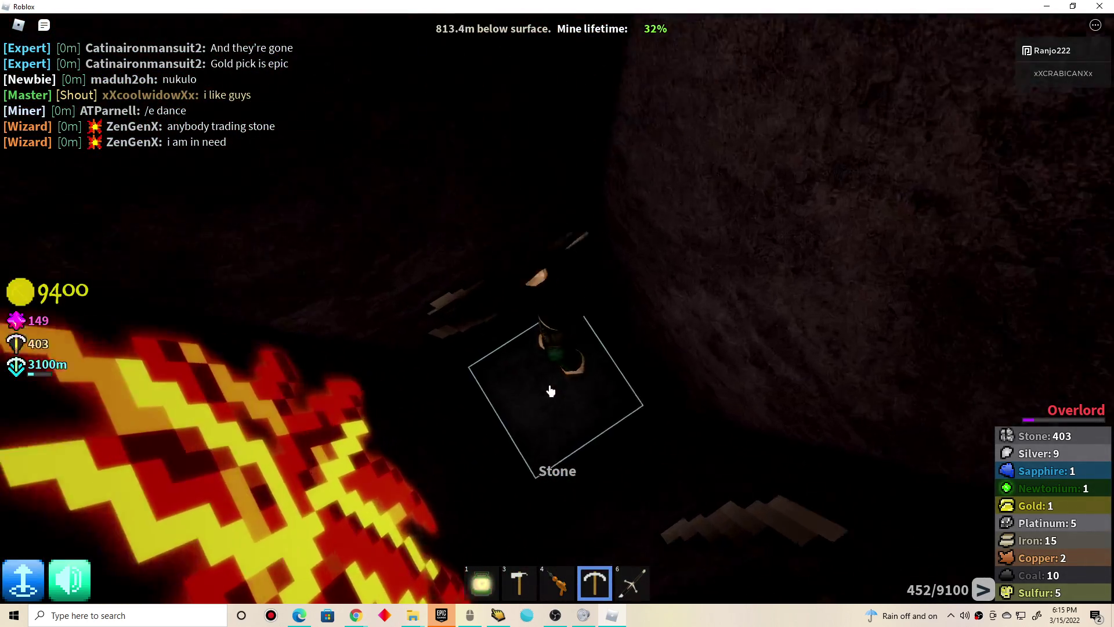
pyautogui.click(551, 390)
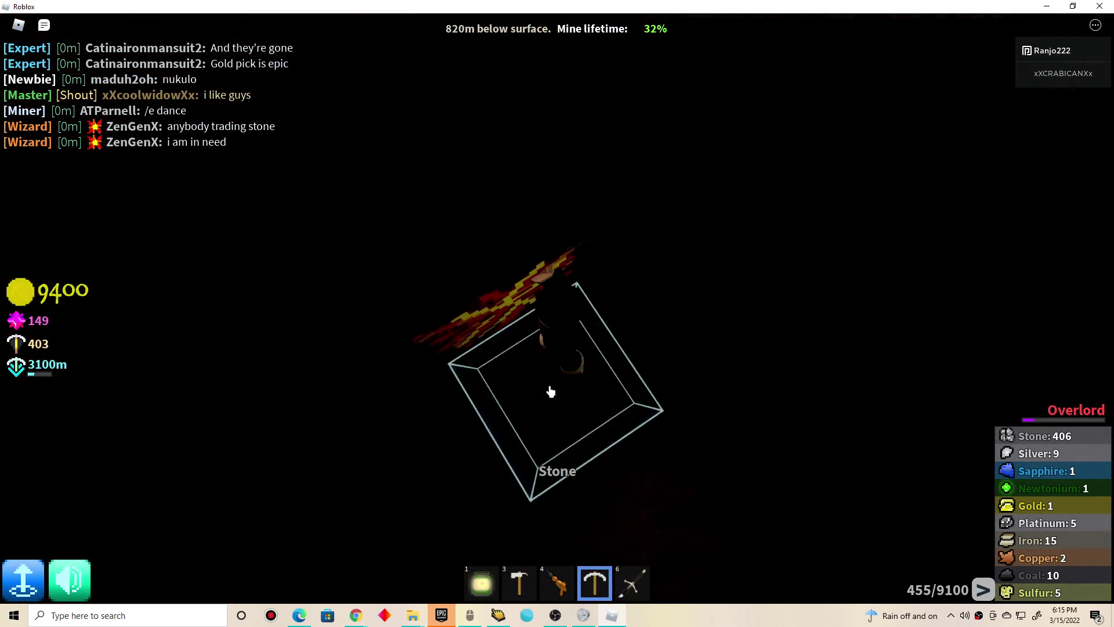
pyautogui.click(551, 390)
pyautogui.click(556, 396)
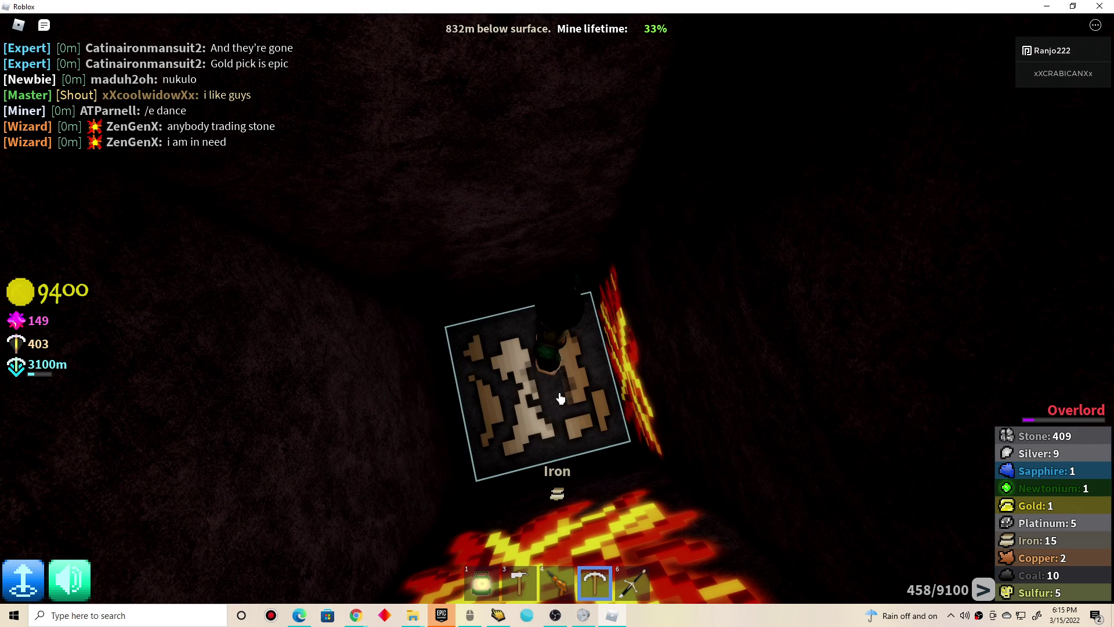
pyautogui.click(560, 398)
# Mine the silver and iron blocks below and tunnel steadily down past 1100 m
pyautogui.click(555, 360)
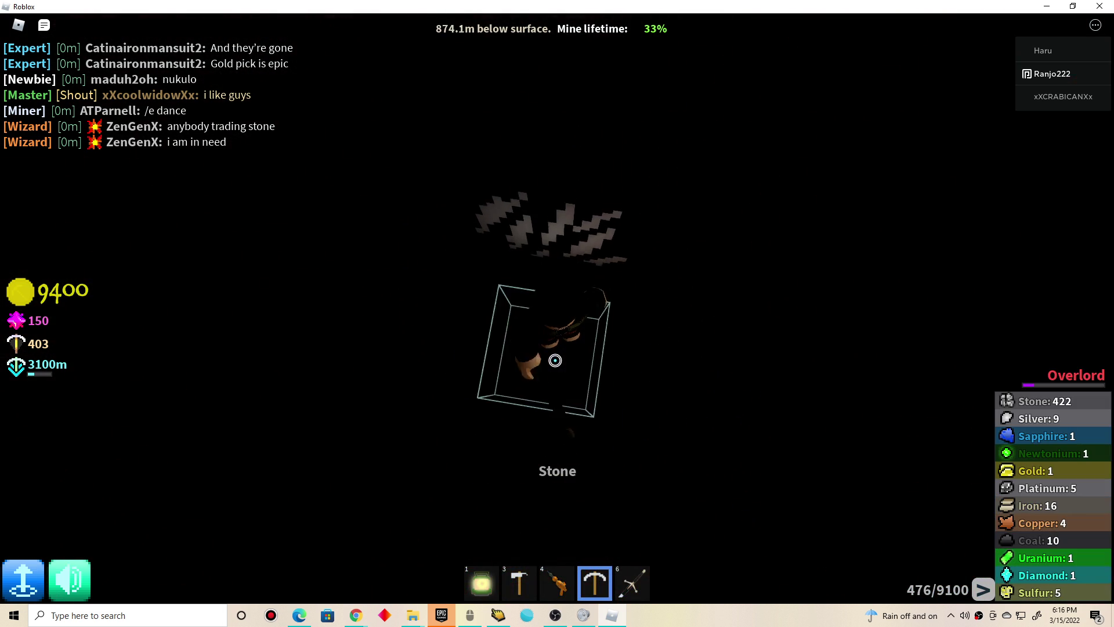
pyautogui.click(546, 366)
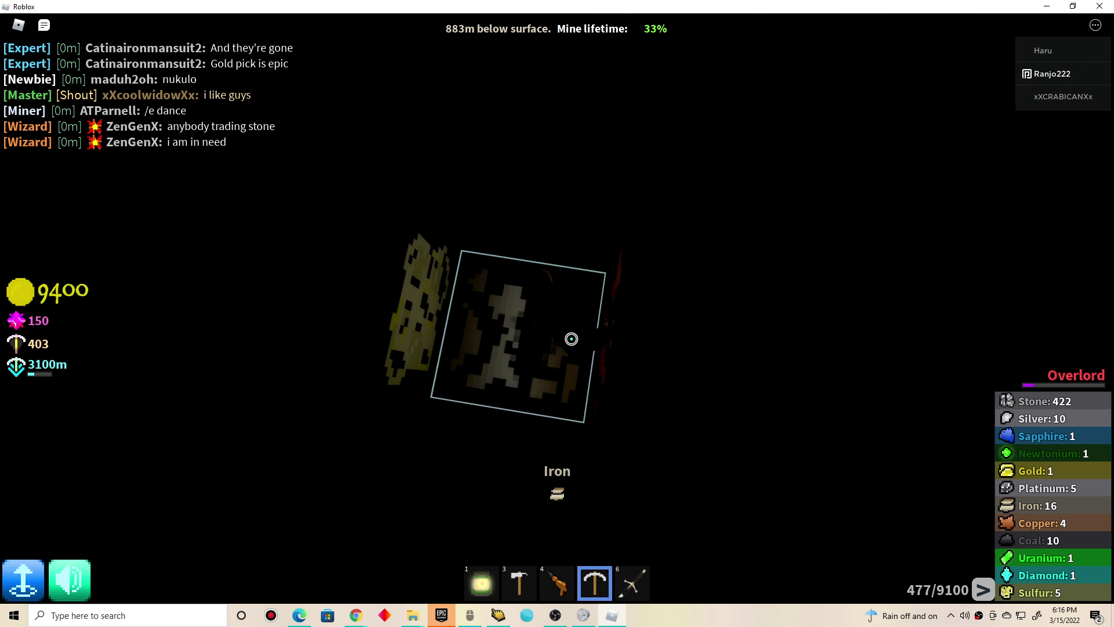
pyautogui.click(570, 366)
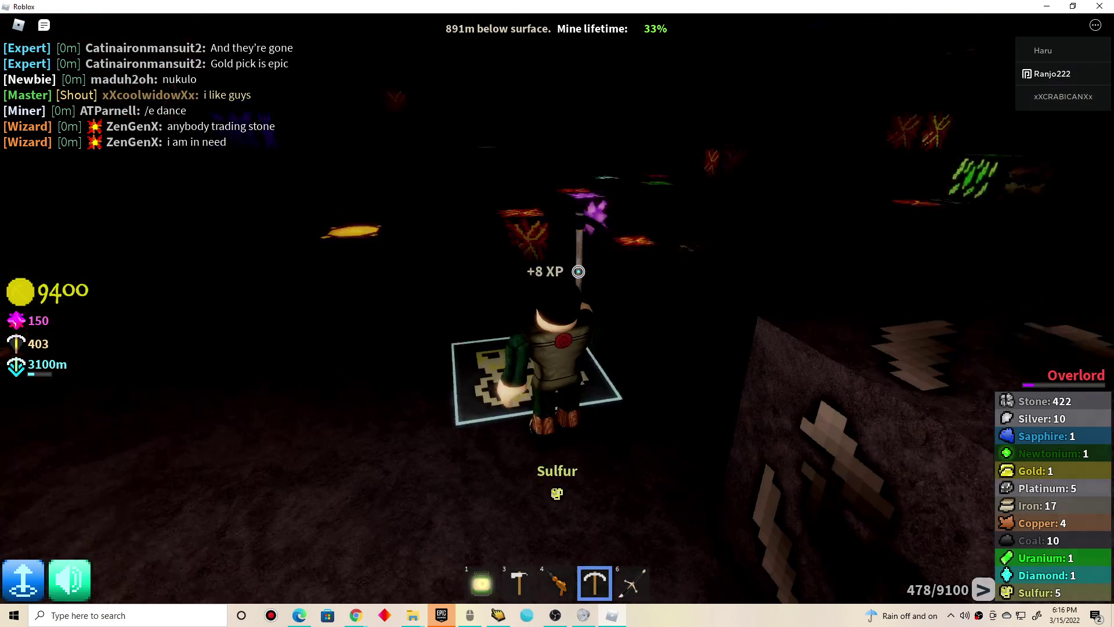
pyautogui.click(642, 407)
pyautogui.press('2')
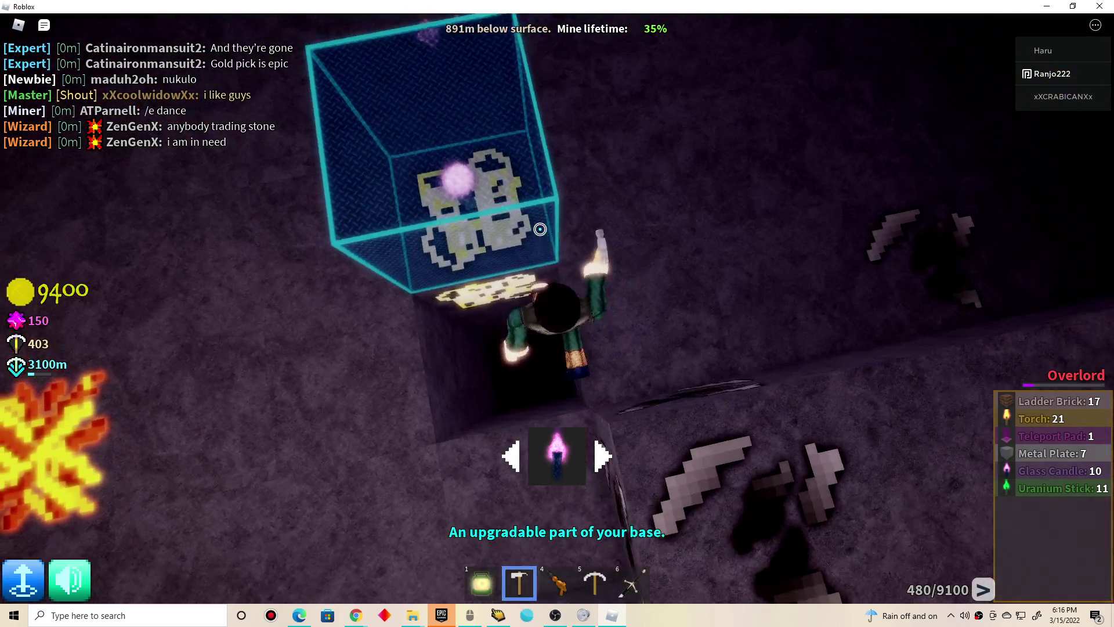
pyautogui.press('5')
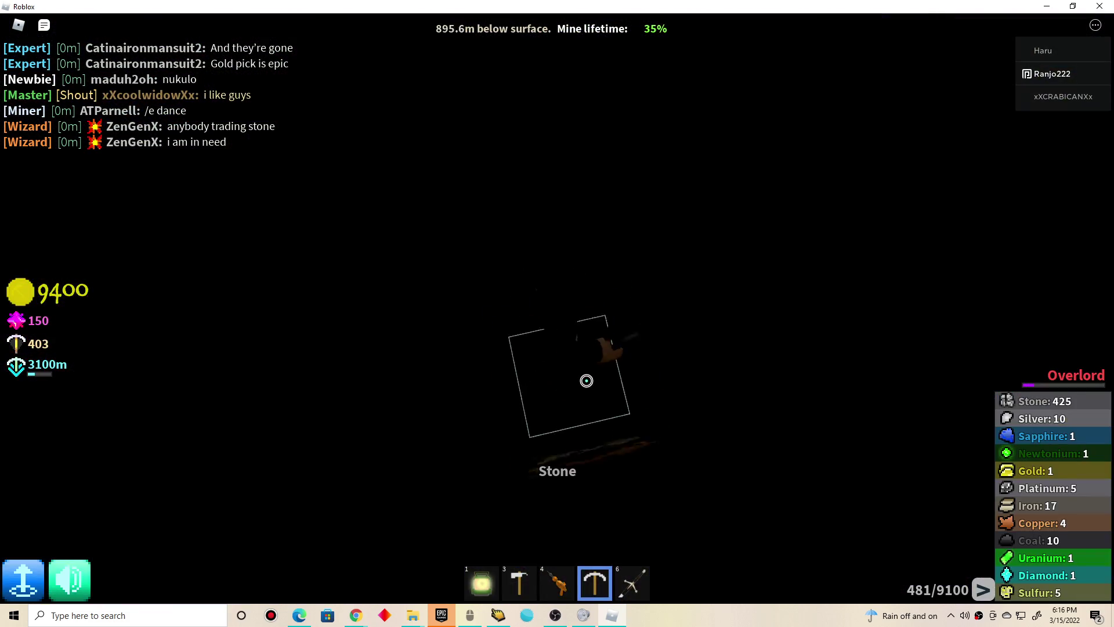
pyautogui.moveTo(584, 381)
pyautogui.mouseDown()
pyautogui.moveTo(561, 382)
pyautogui.moveTo(566, 360)
pyautogui.moveTo(590, 360)
pyautogui.moveTo(567, 368)
pyautogui.moveTo(573, 349)
pyautogui.moveTo(584, 364)
pyautogui.moveTo(565, 371)
pyautogui.mouseUp()
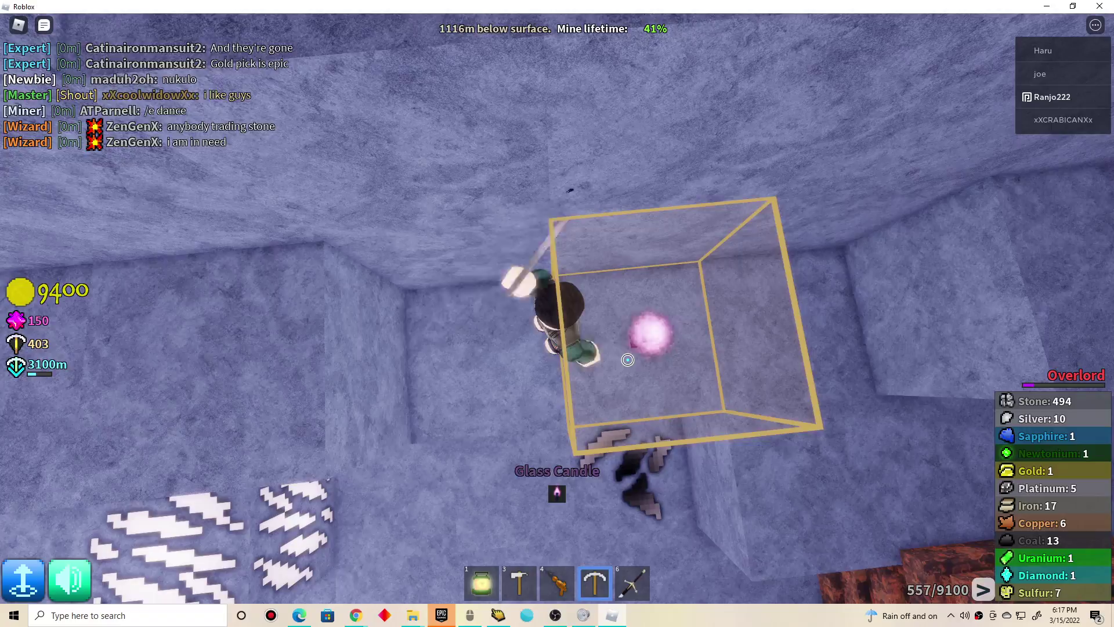
# Remove the candle, ready a weapon against the nearby player and move through the cavern
pyautogui.click(628, 359)
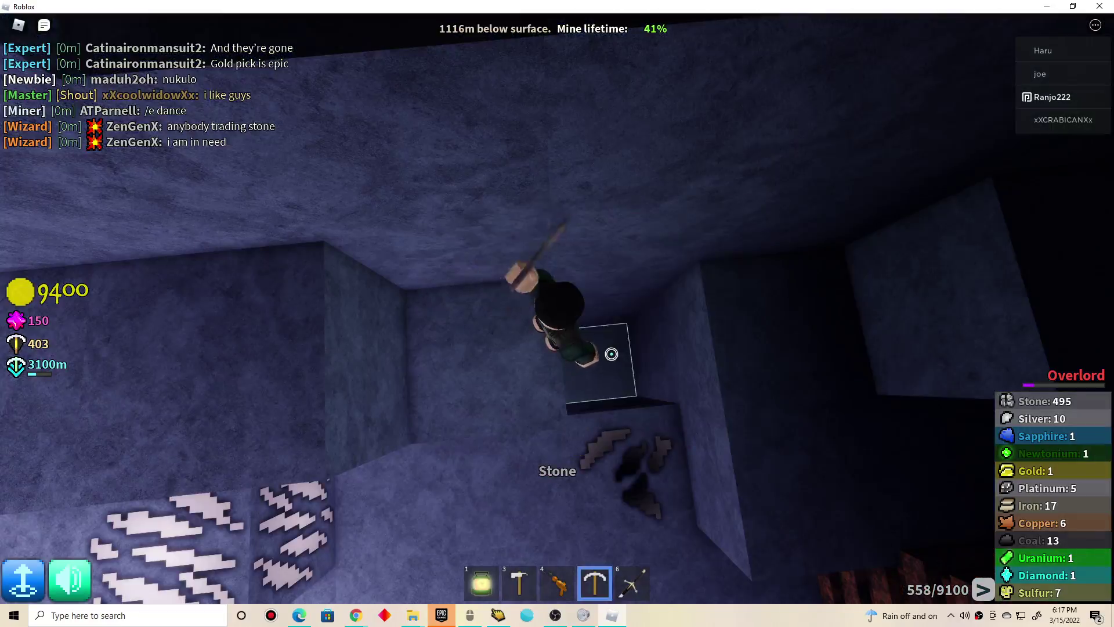
pyautogui.click(609, 354)
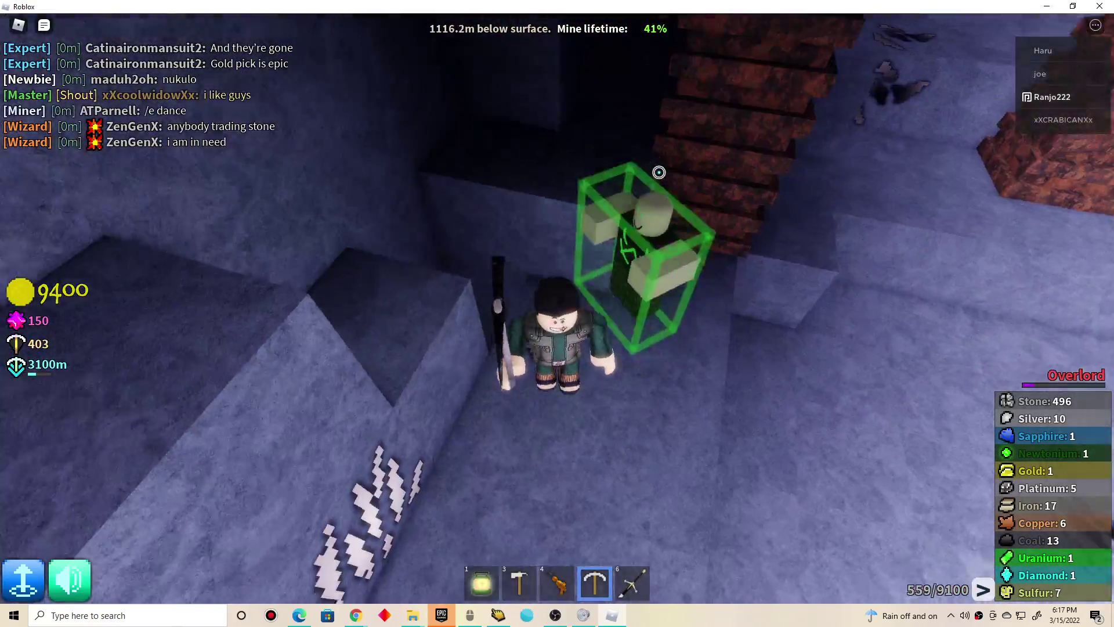
pyautogui.press('6')
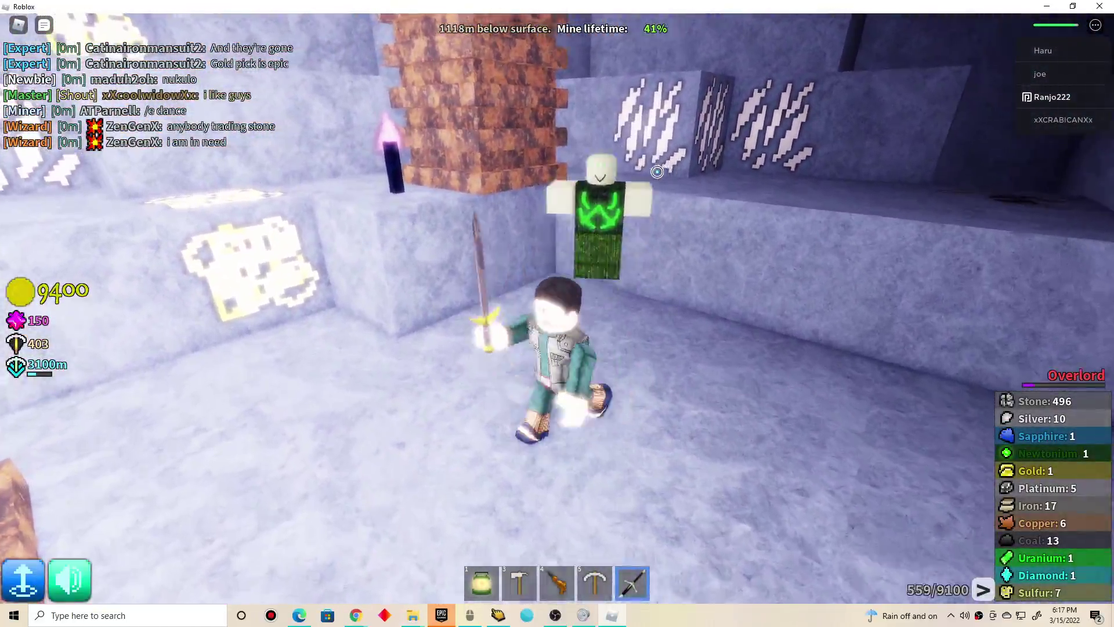
pyautogui.click(657, 170)
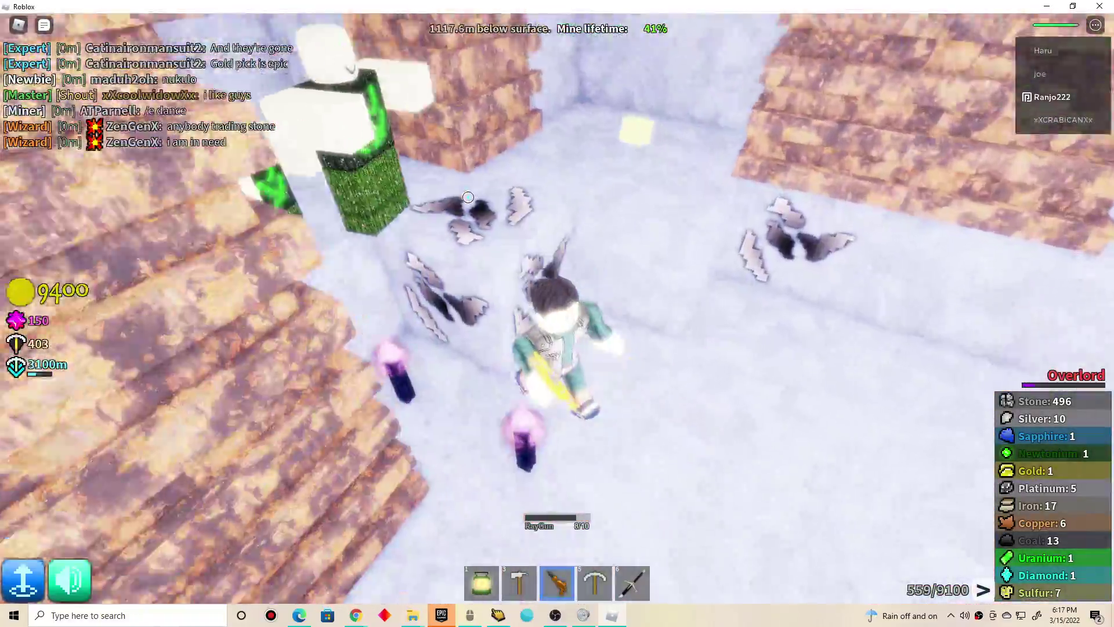
pyautogui.moveTo(467, 197)
pyautogui.mouseDown()
pyautogui.moveTo(538, 251)
pyautogui.moveTo(520, 244)
pyautogui.moveTo(627, 229)
pyautogui.moveTo(611, 109)
pyautogui.mouseUp()
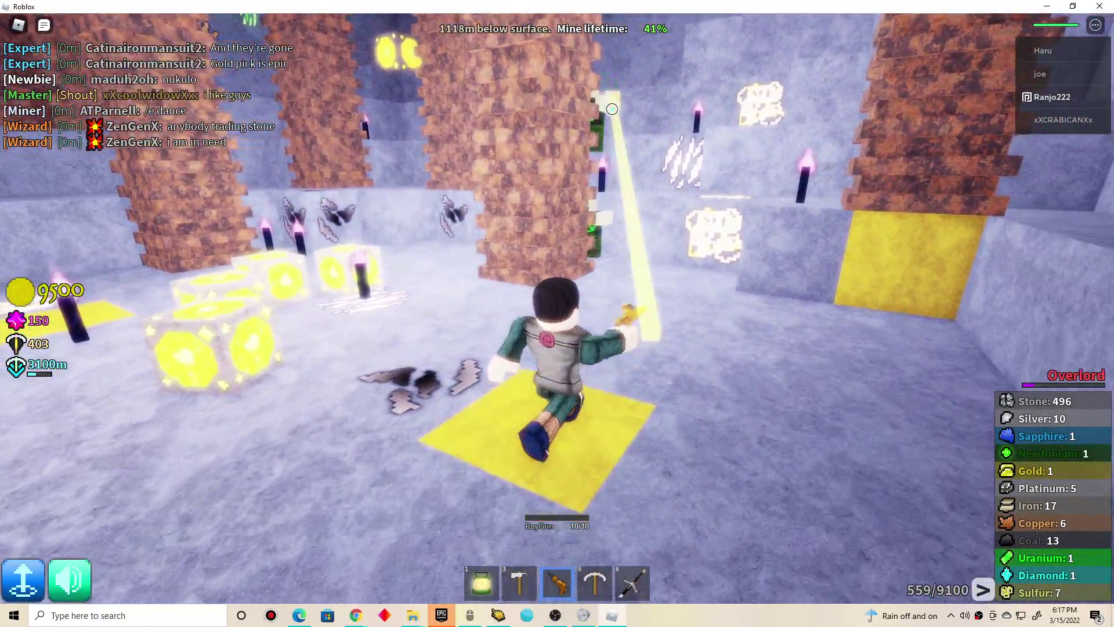
# Blast a path through the blocks ahead with the ray gun
pyautogui.click(612, 109)
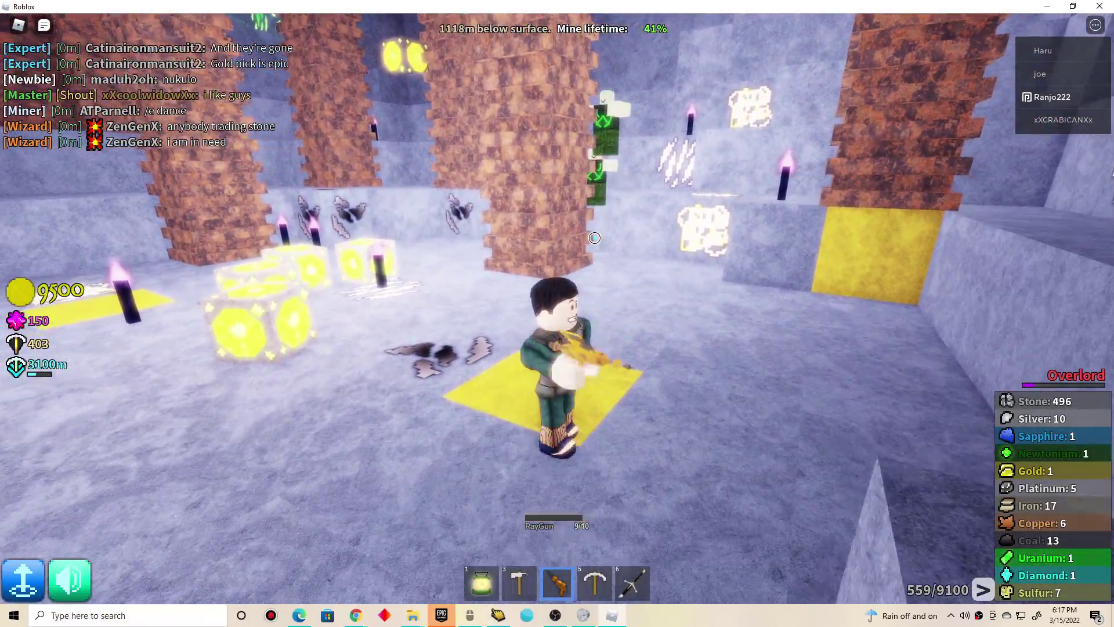
pyautogui.click(609, 238)
pyautogui.click(610, 239)
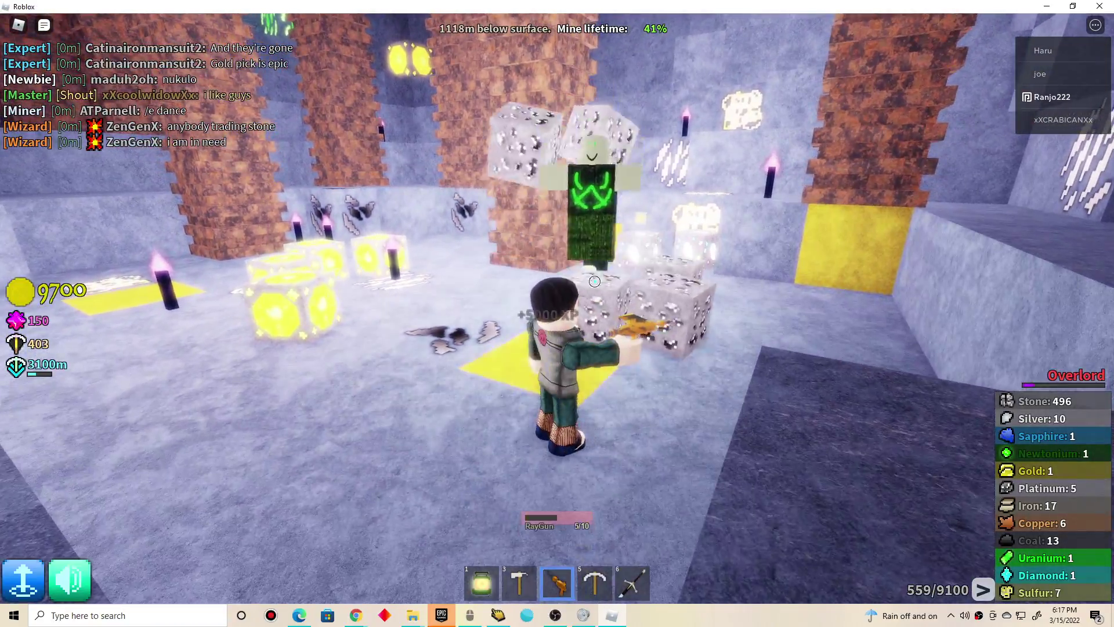
pyautogui.click(624, 287)
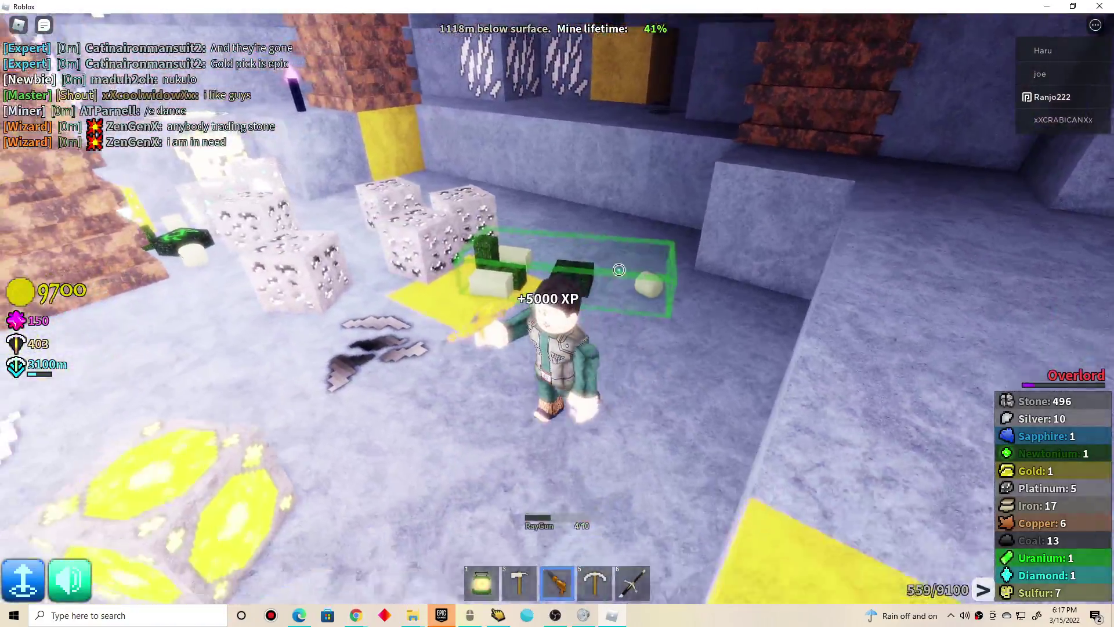
pyautogui.press('5')
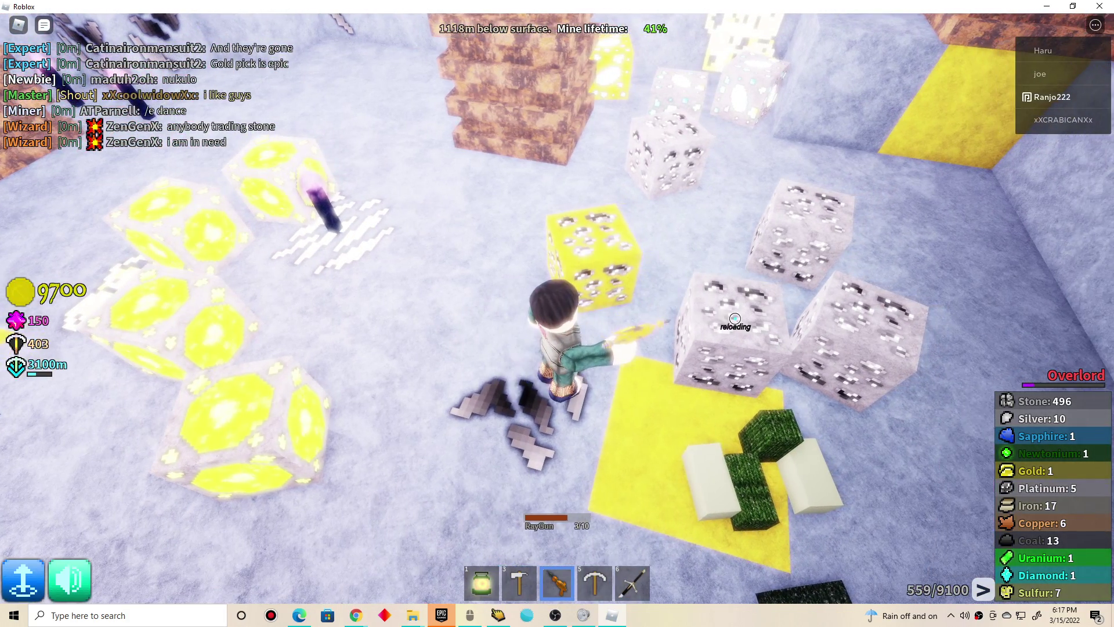
# Walk forward blasting the ore blocks to reach the platinum cluster
pyautogui.press('w')
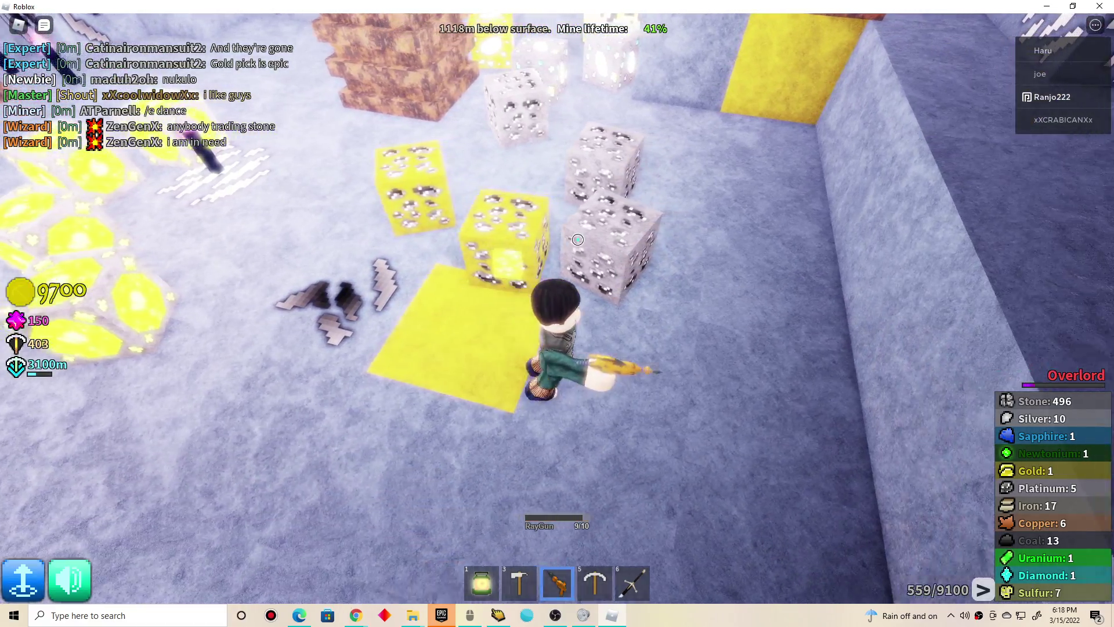
pyautogui.click(472, 251)
pyautogui.press('w')
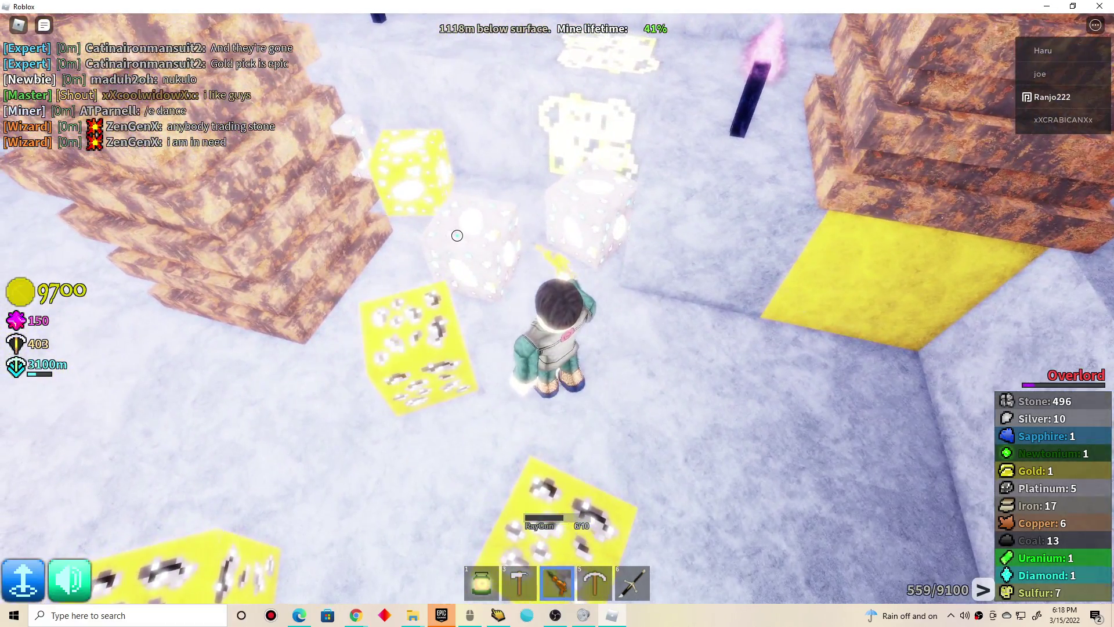
pyautogui.click(620, 204)
pyautogui.press('w')
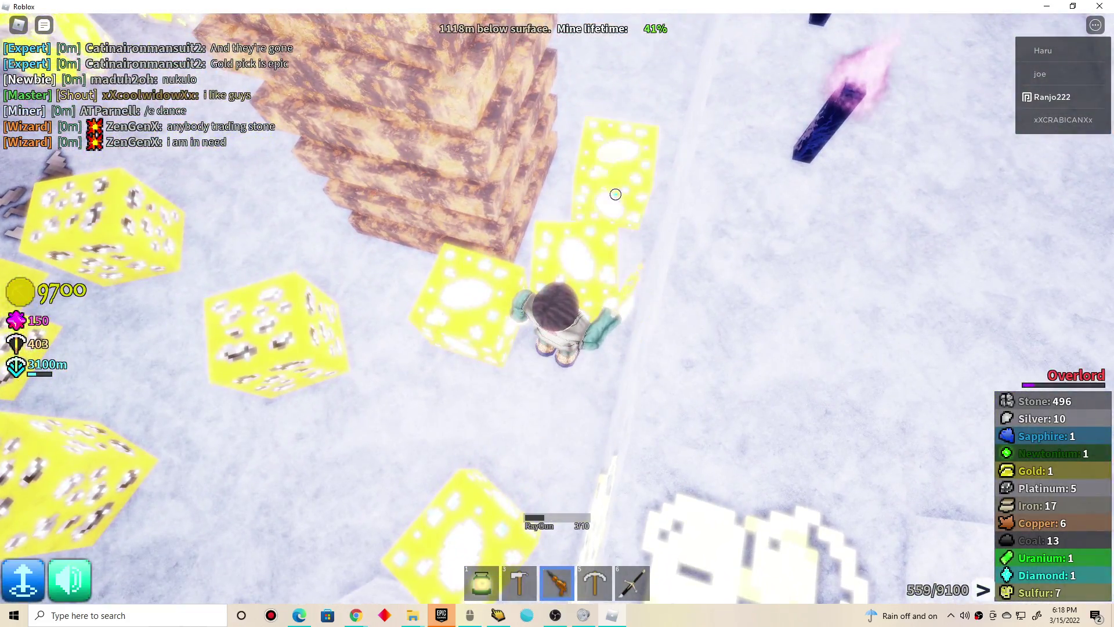
# Mine the platinum cluster block by block until platinum reaches 10
pyautogui.press('4')
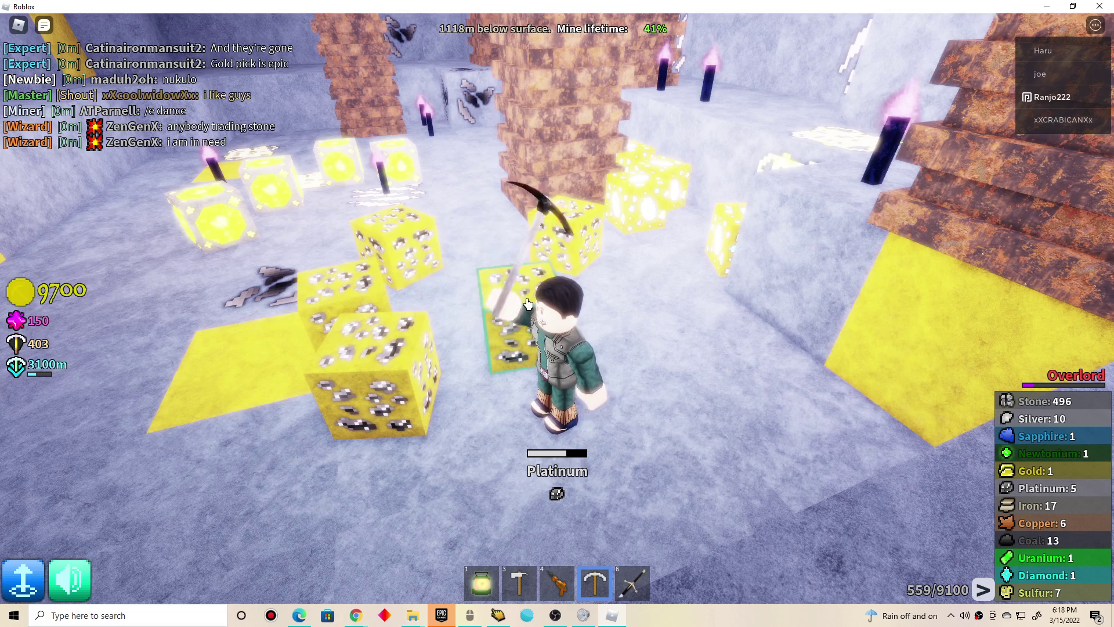
pyautogui.click(529, 306)
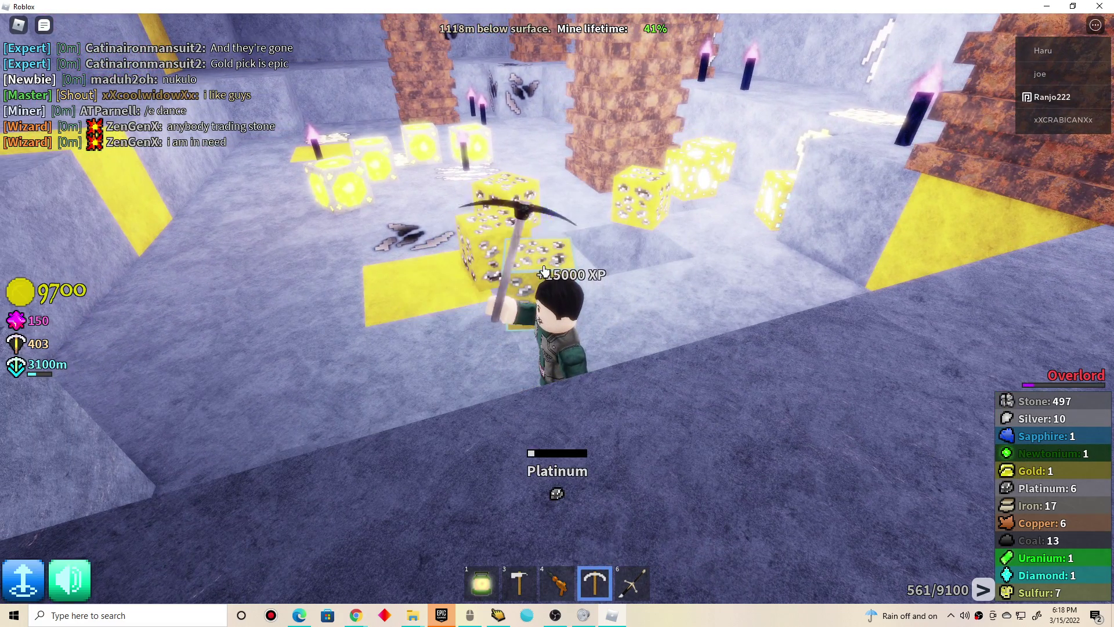
pyautogui.click(512, 253)
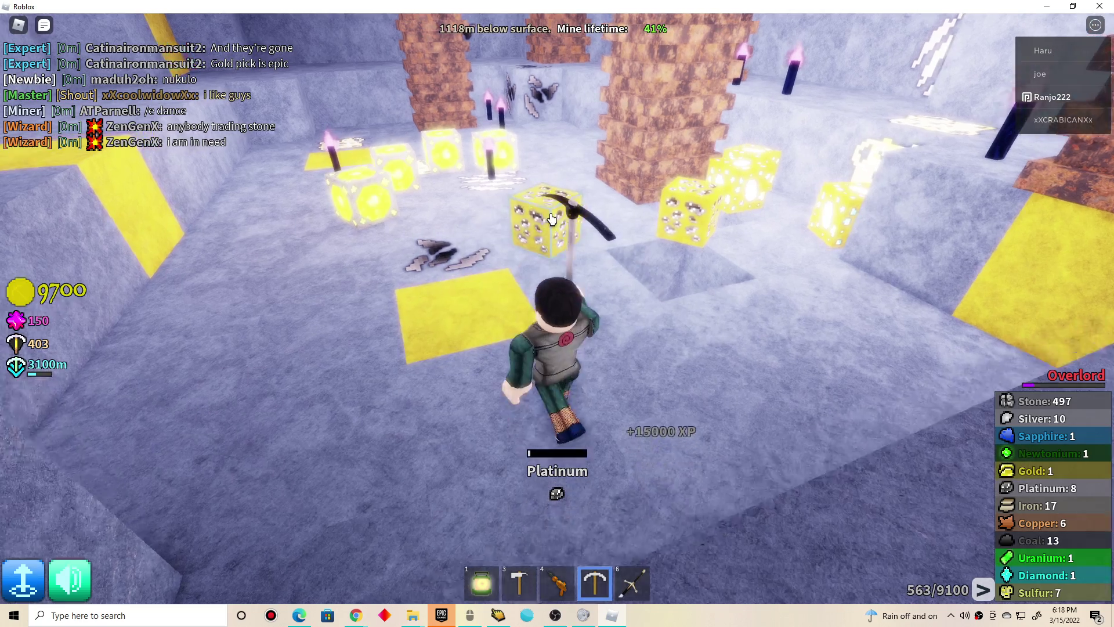
pyautogui.click(552, 241)
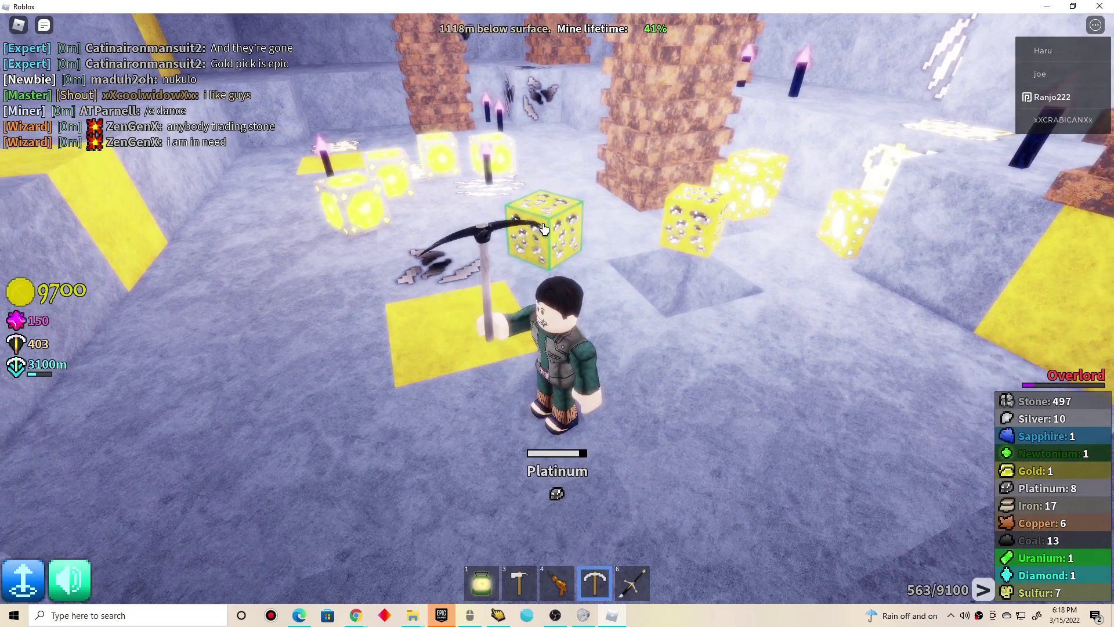
pyautogui.click(549, 244)
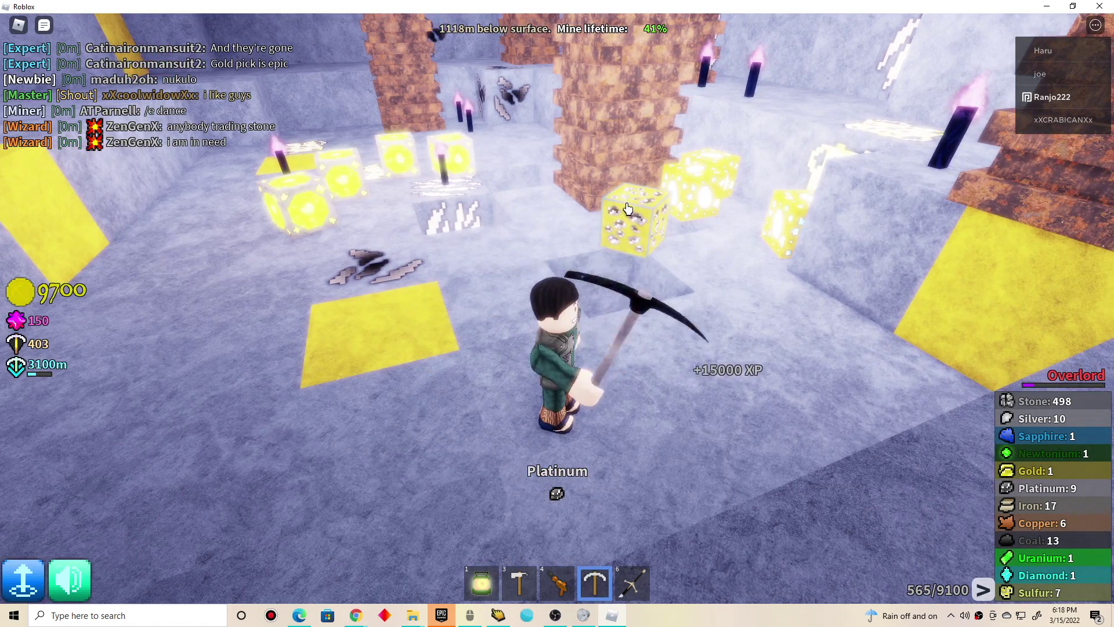
pyautogui.click(651, 206)
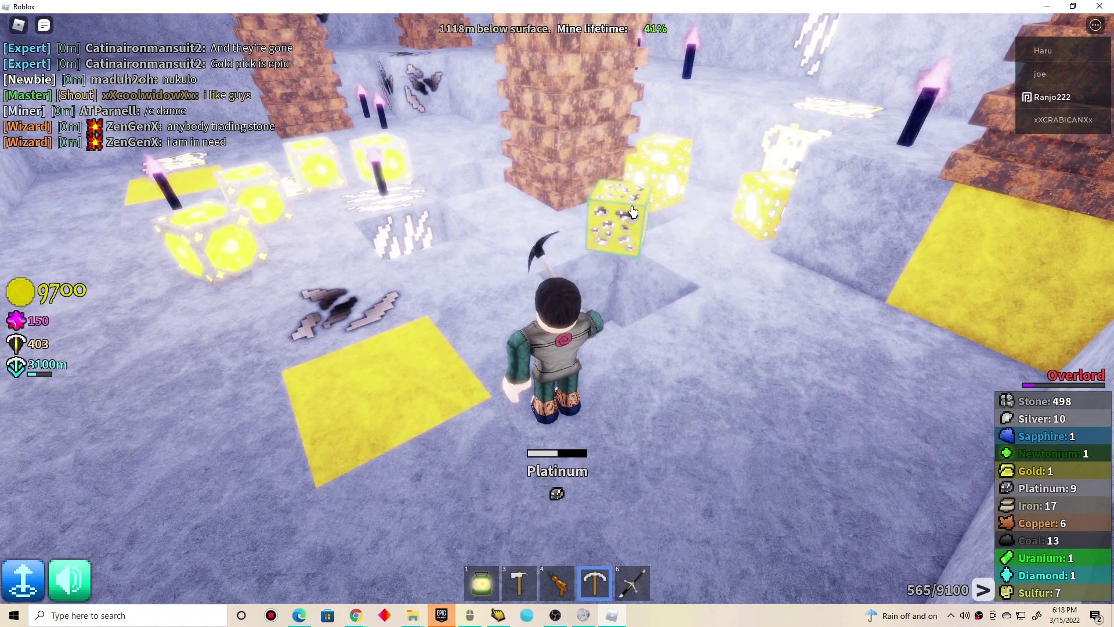
pyautogui.click(633, 212)
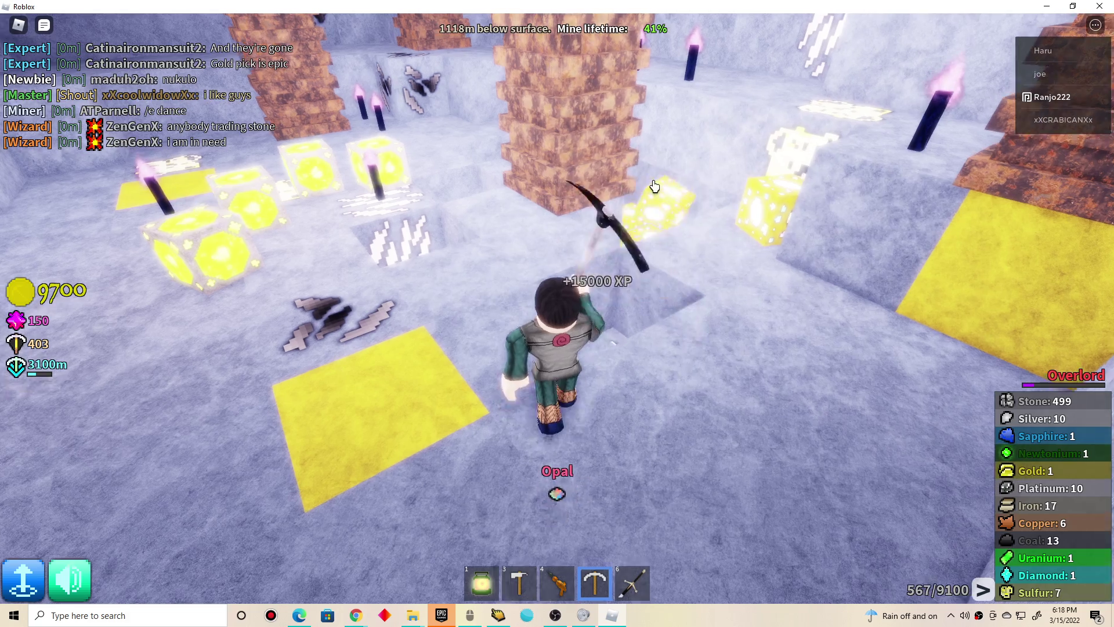
# Walk forward, break the stone and mine the opal block on the cave floor
pyautogui.press('w')
pyautogui.click(551, 256)
pyautogui.click(549, 259)
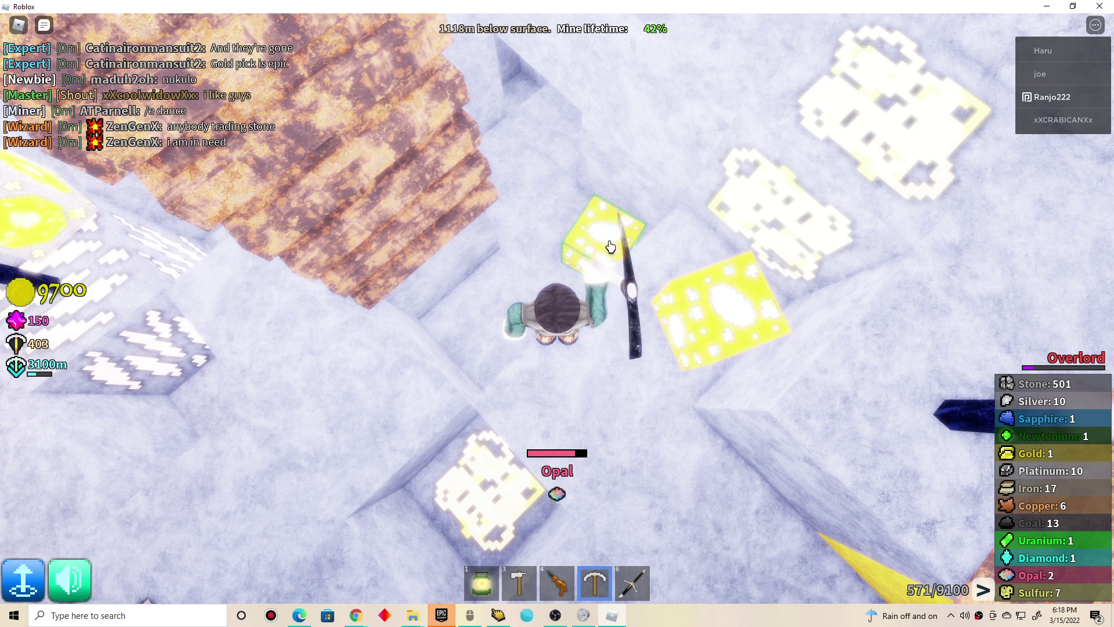
pyautogui.click(739, 307)
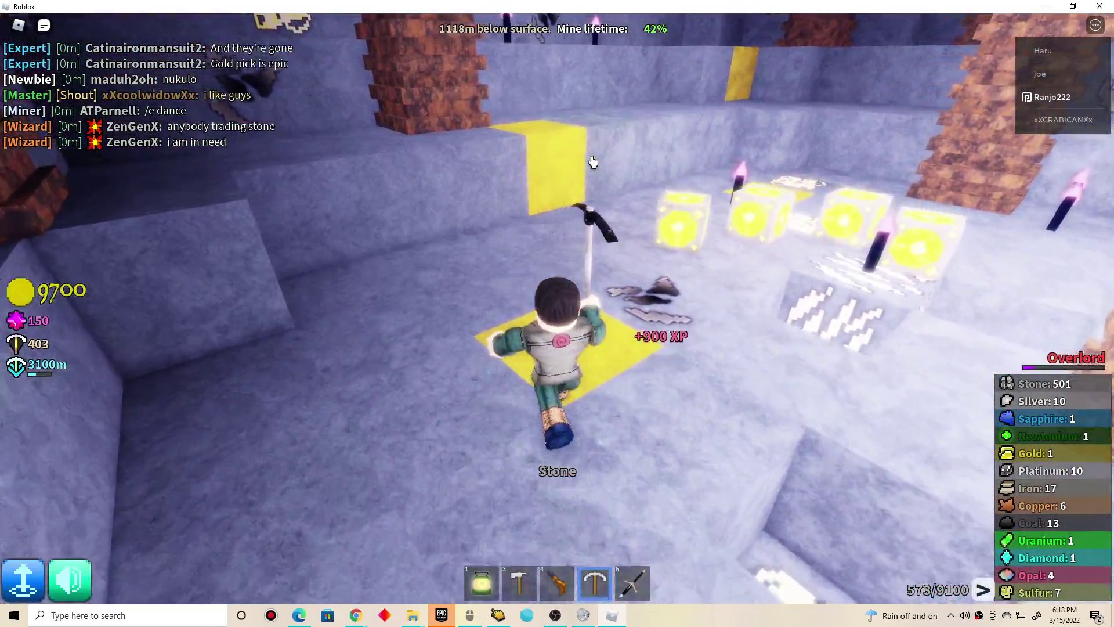
pyautogui.press('w')
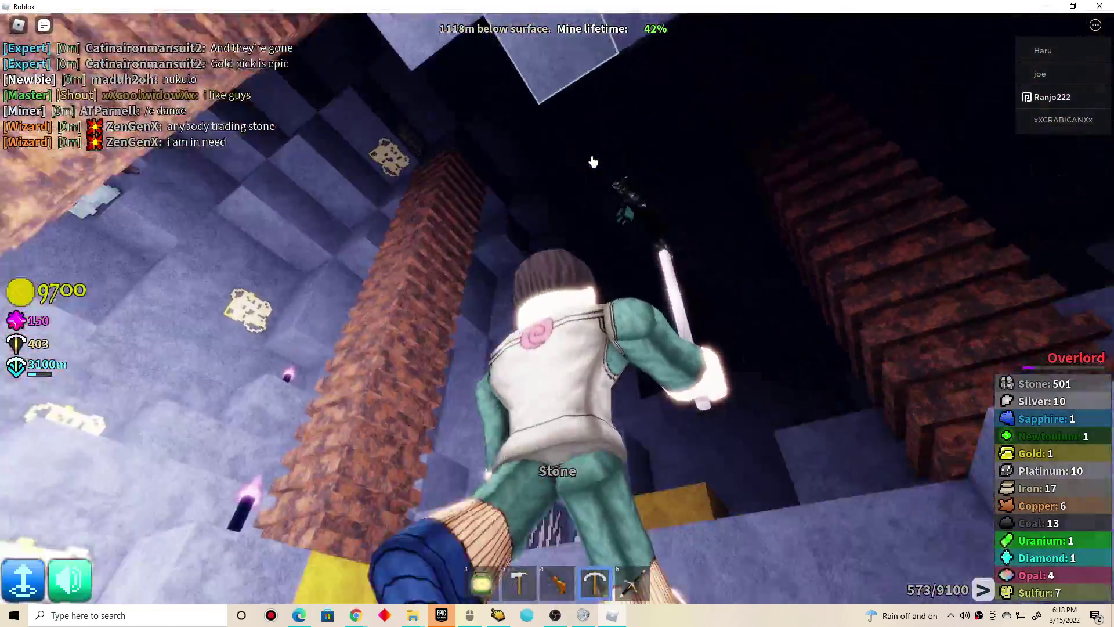
pyautogui.scroll(-5, 593, 163)
# Look down into the pit and blast then mine the first plutonium ore in the wall
pyautogui.press('2')
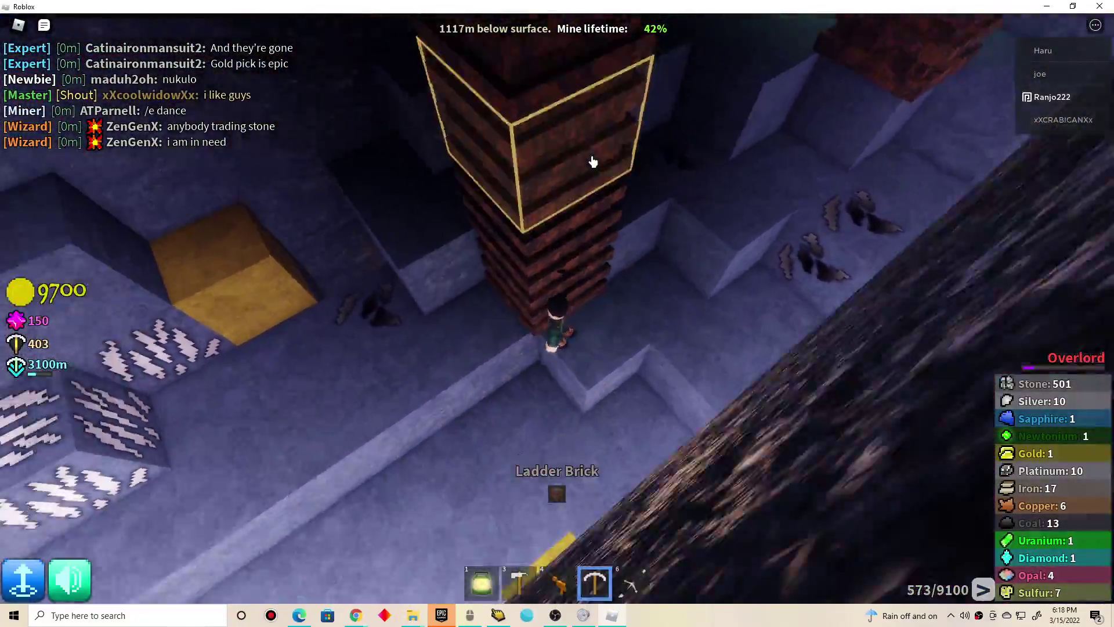
pyautogui.rightClick(593, 161)
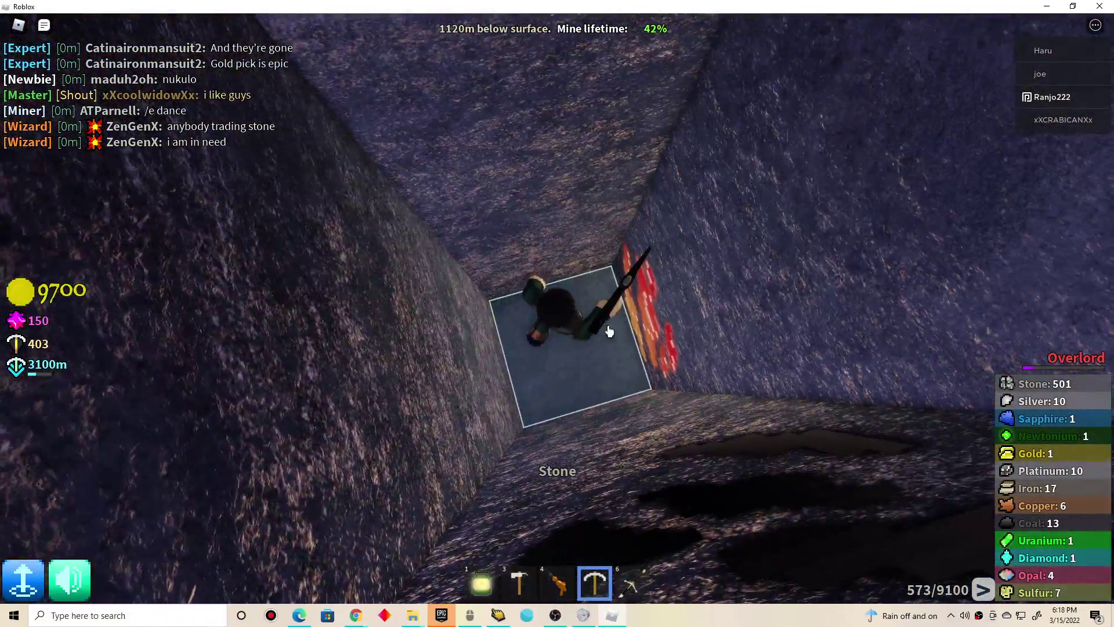
pyautogui.click(612, 322)
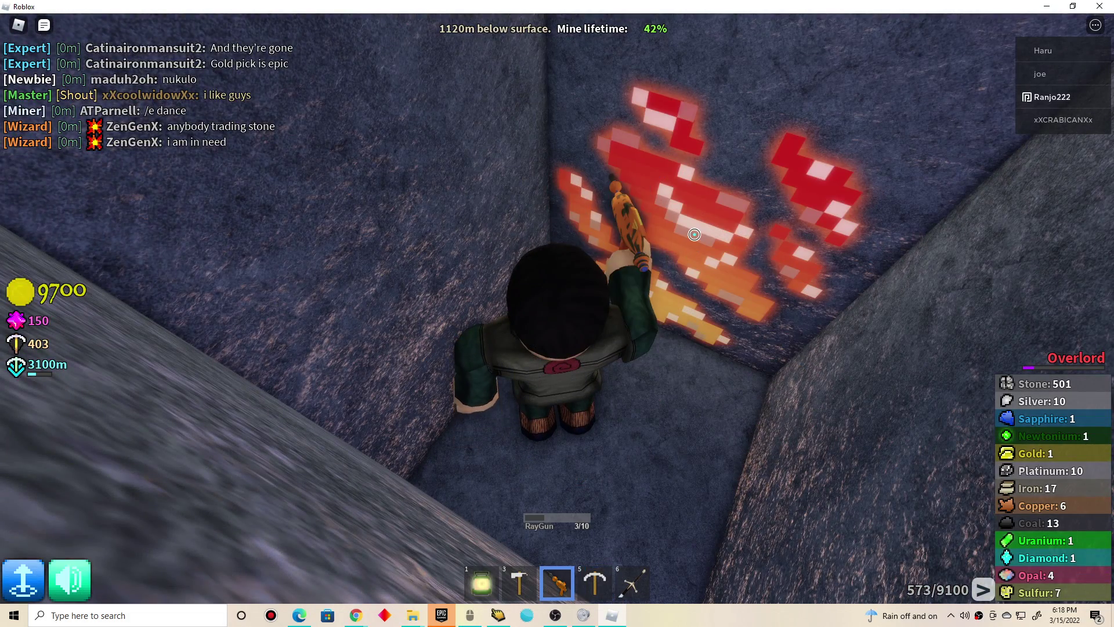
pyautogui.click(694, 233)
pyautogui.press('6')
pyautogui.moveTo(693, 235)
pyautogui.mouseDown()
pyautogui.moveTo(711, 232)
pyautogui.moveTo(692, 242)
pyautogui.mouseUp()
# Mine the second plutonium ore and nearby stone, descending to about 1150 m
pyautogui.press('5')
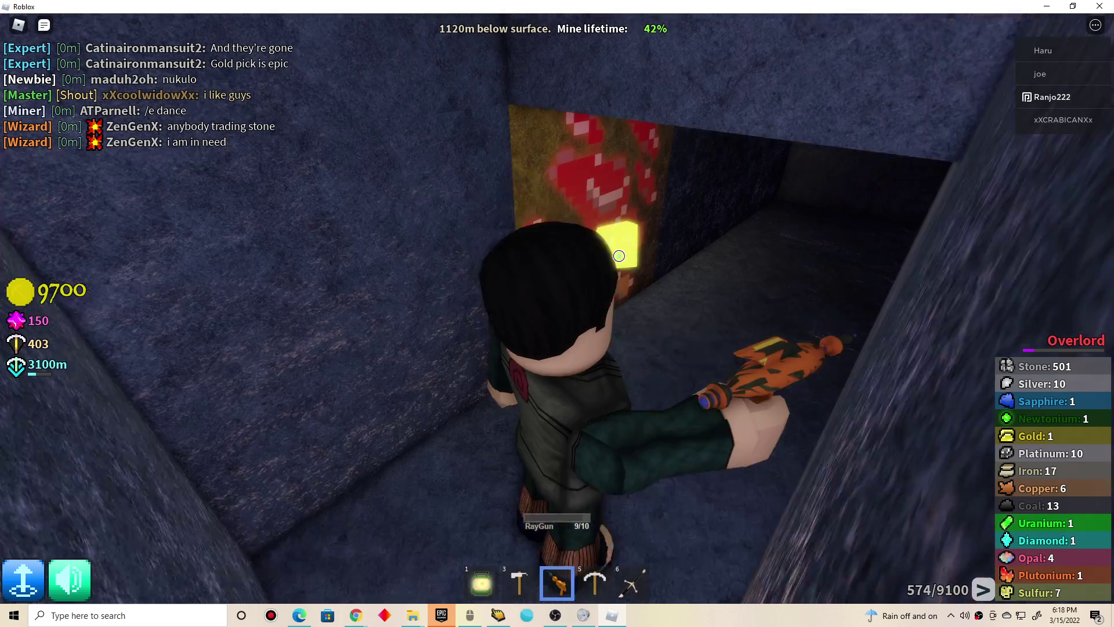
pyautogui.press('6')
pyautogui.moveTo(610, 244); pyautogui.dragTo(625, 255)
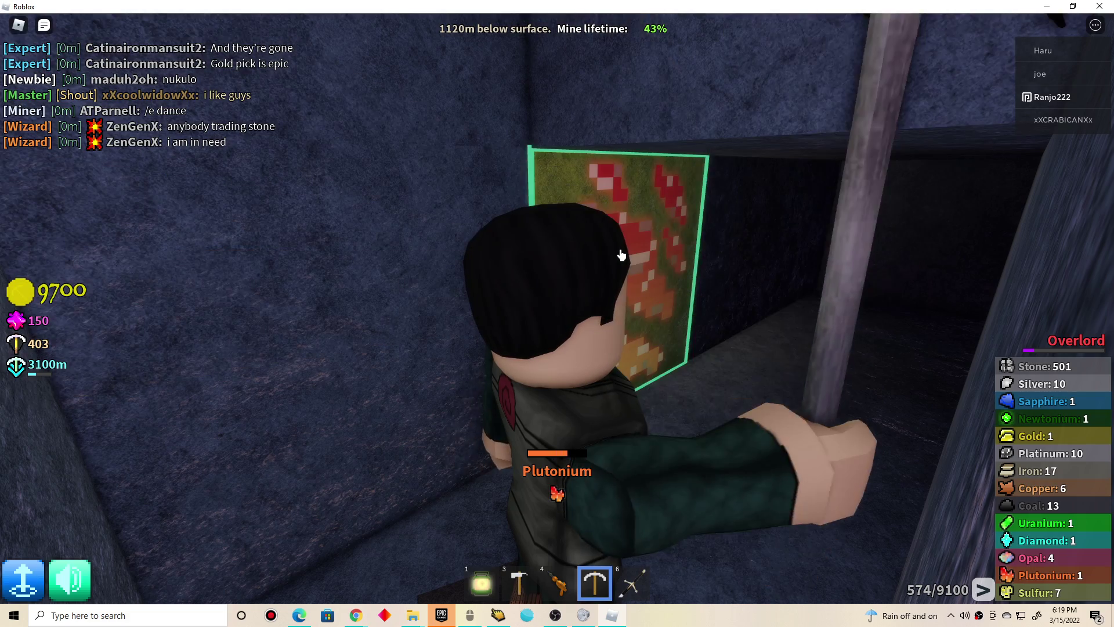
pyautogui.moveTo(621, 252)
pyautogui.mouseDown()
pyautogui.moveTo(547, 365)
pyautogui.moveTo(562, 349)
pyautogui.mouseUp()
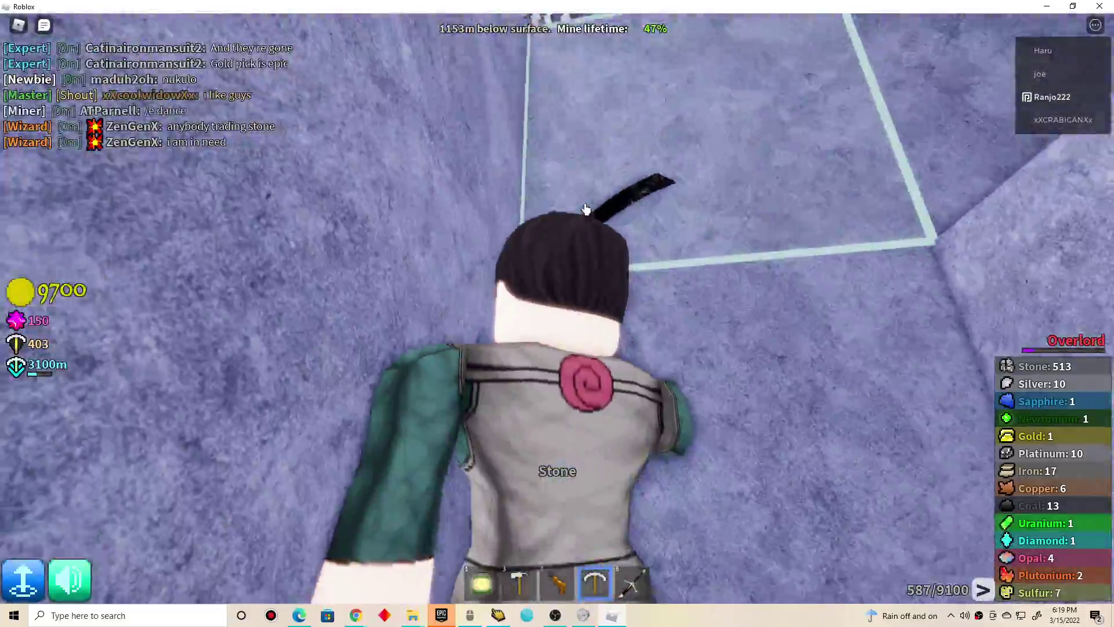
pyautogui.press('3')
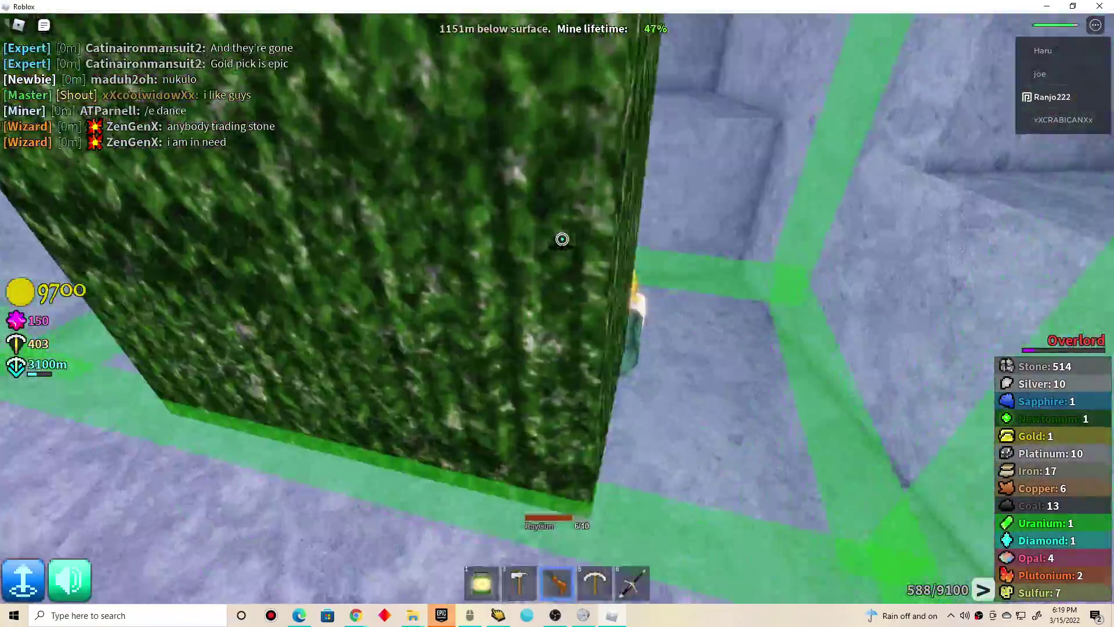
pyautogui.click(561, 239)
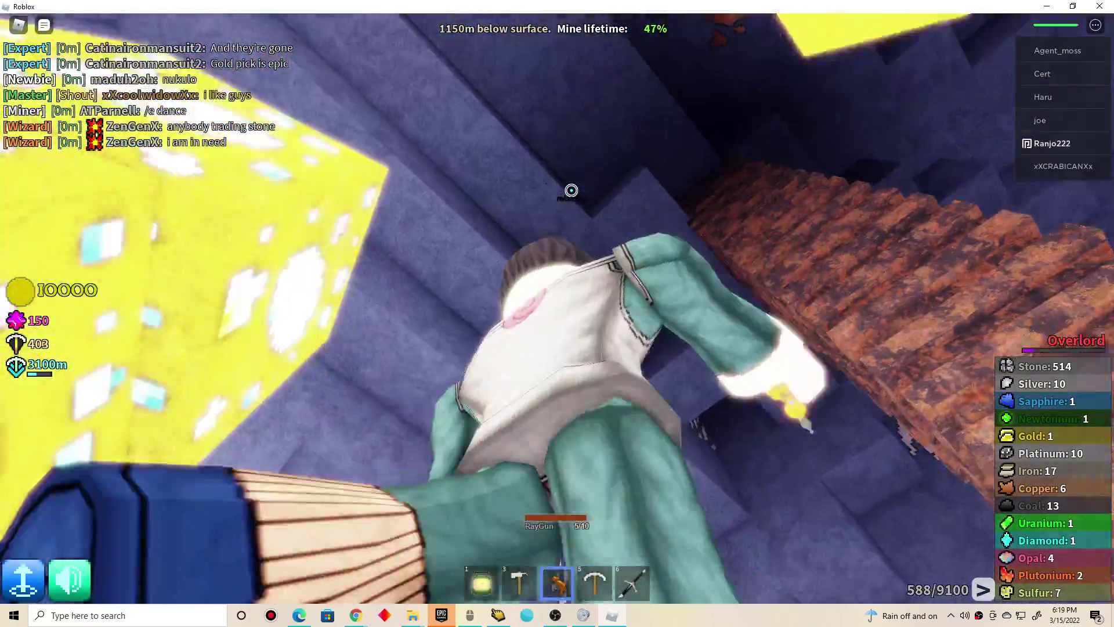
# Mine by hand through the opal blocks, including the one on the upper ledge
pyautogui.press('4')
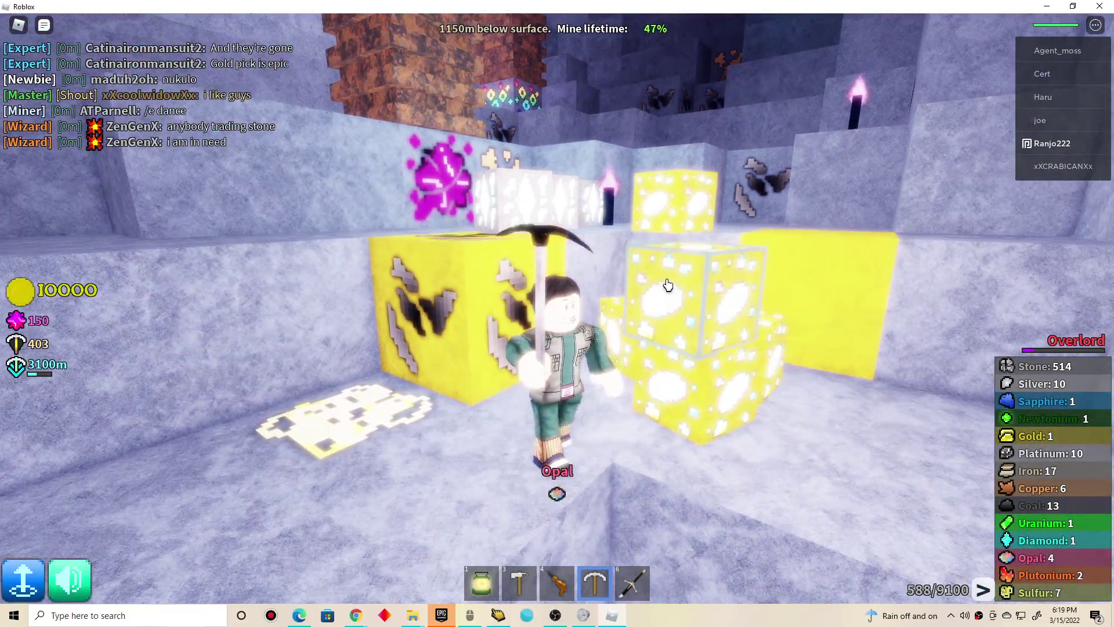
pyautogui.click(704, 303)
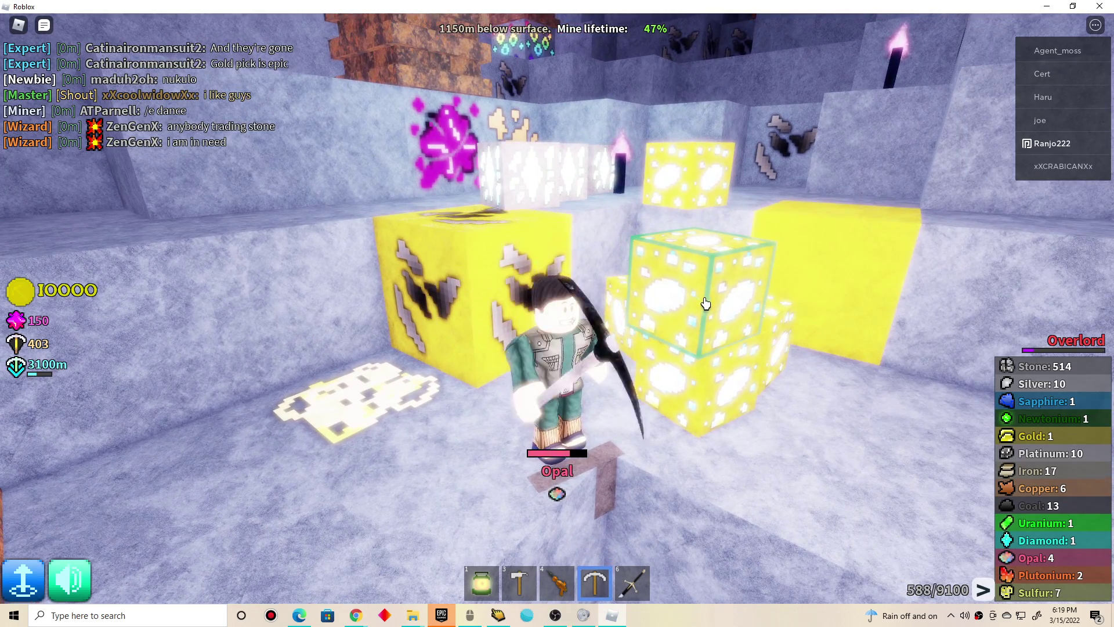
pyautogui.click(699, 370)
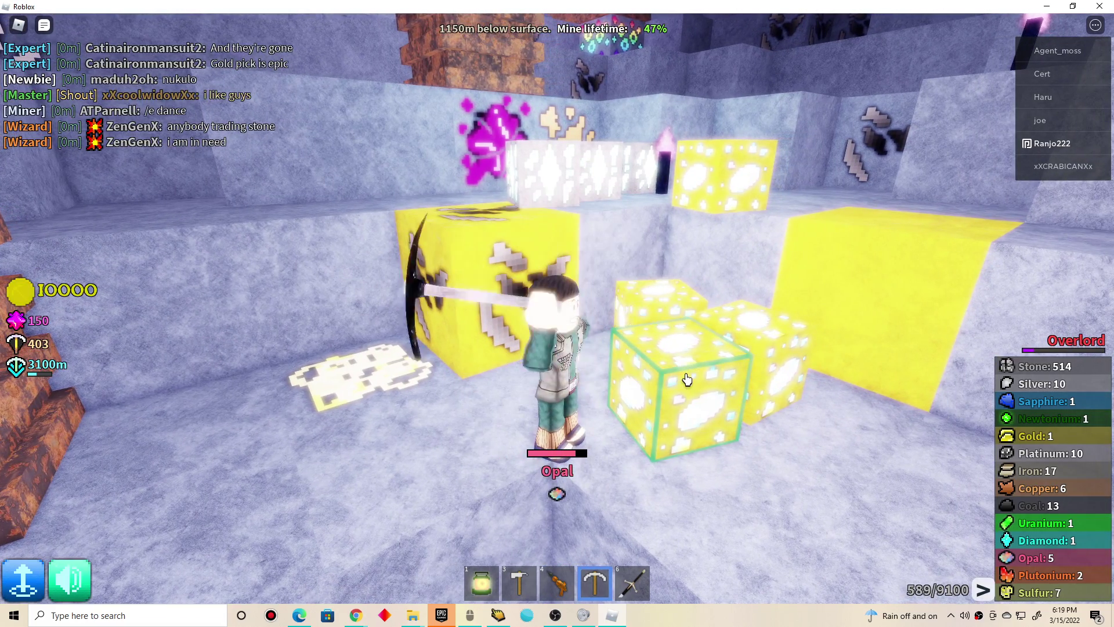
pyautogui.click(705, 371)
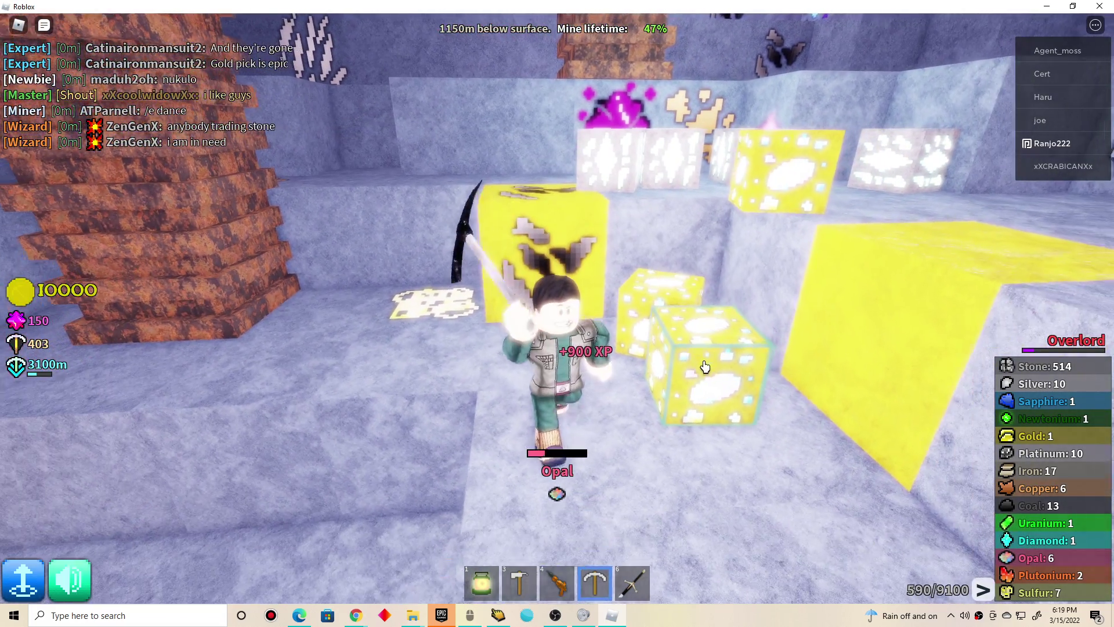
pyautogui.click(704, 367)
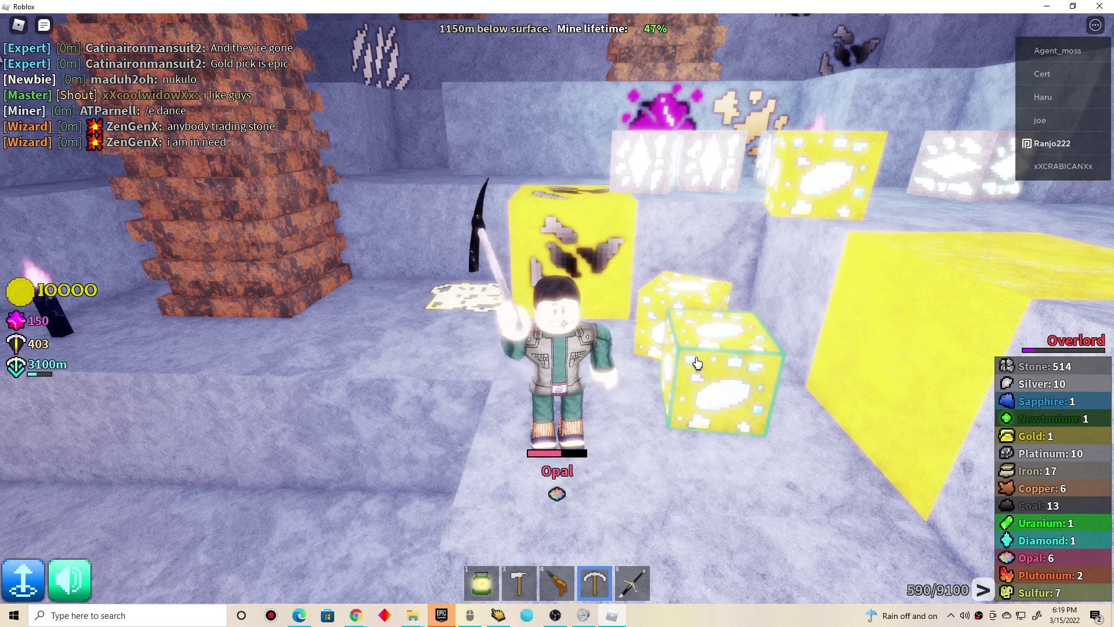
pyautogui.click(696, 364)
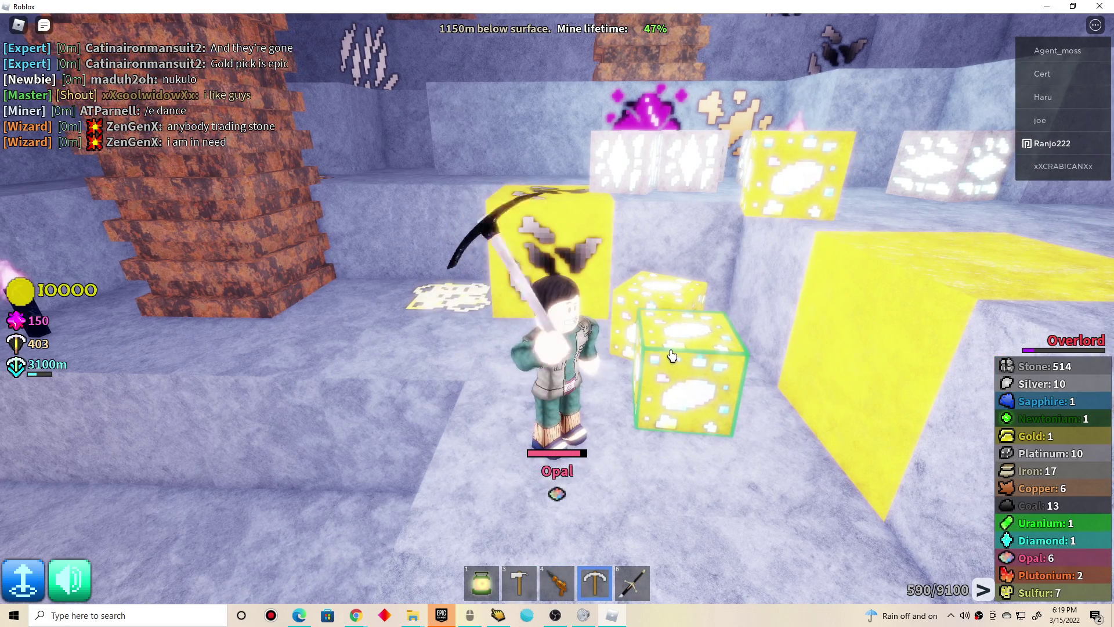
pyautogui.click(671, 356)
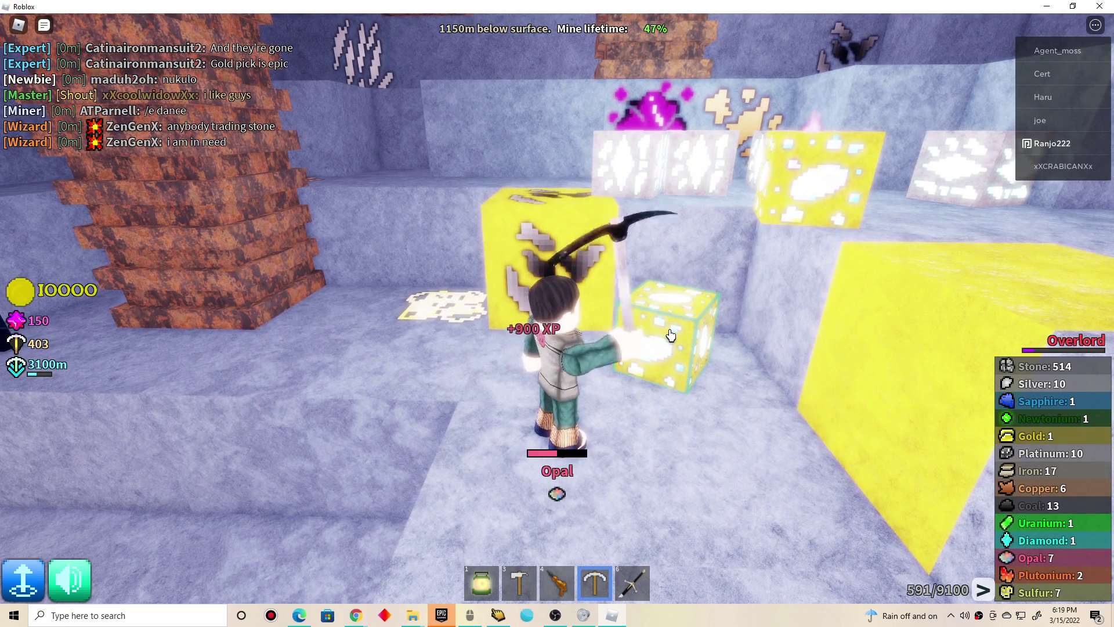
pyautogui.click(662, 325)
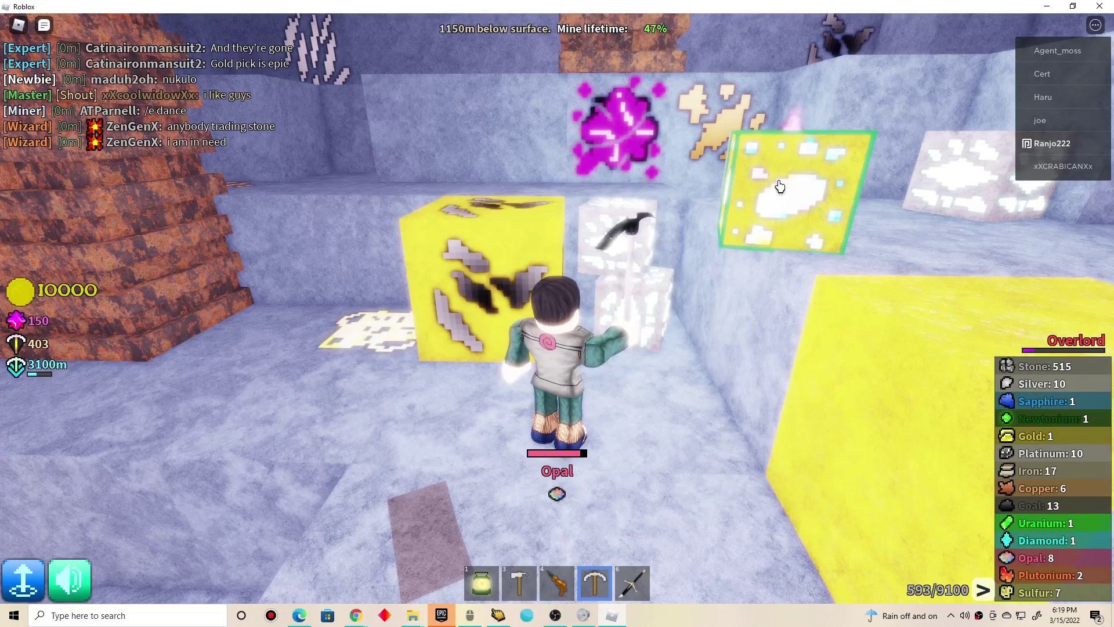
pyautogui.click(779, 185)
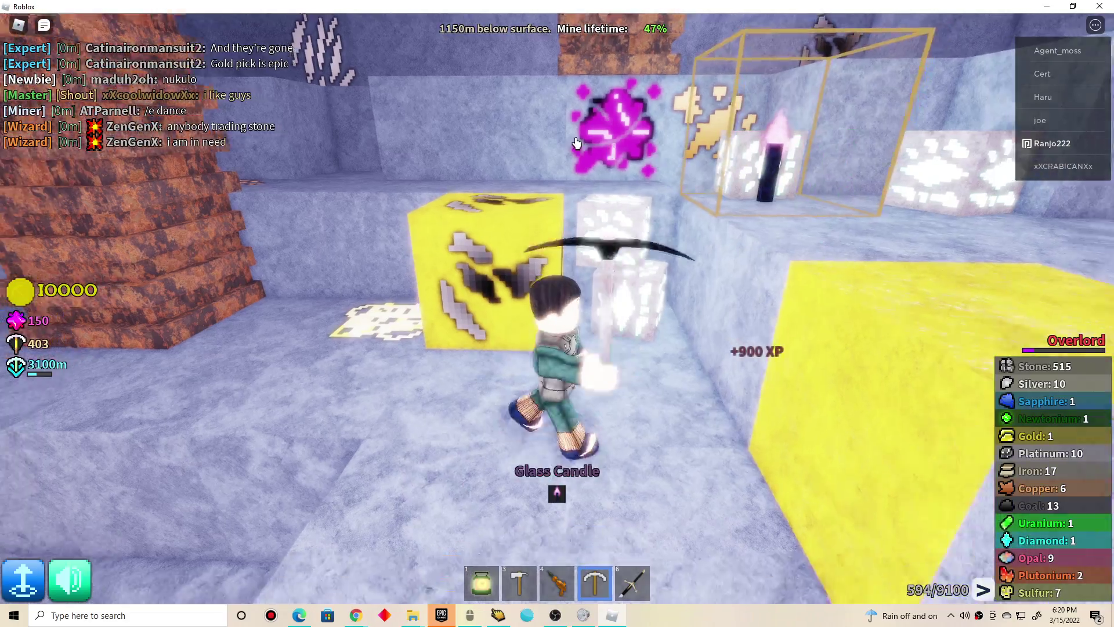
# Mine the diamond block and adjacent stone, then break the Rainbonite block
pyautogui.press('3')
pyautogui.press('4')
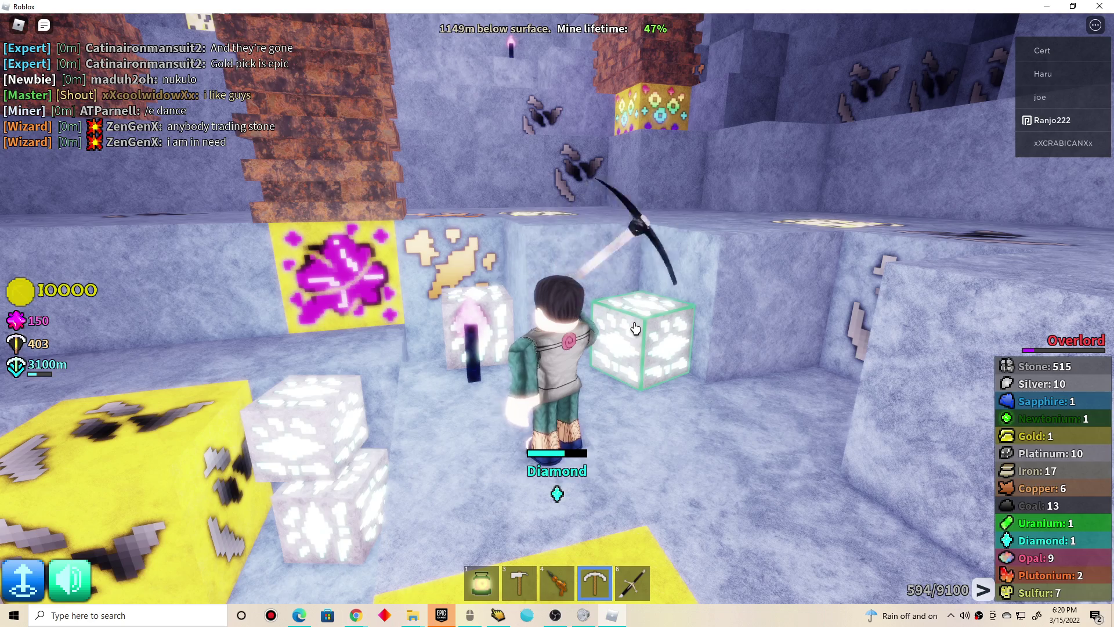
pyautogui.click(633, 329)
pyautogui.click(474, 331)
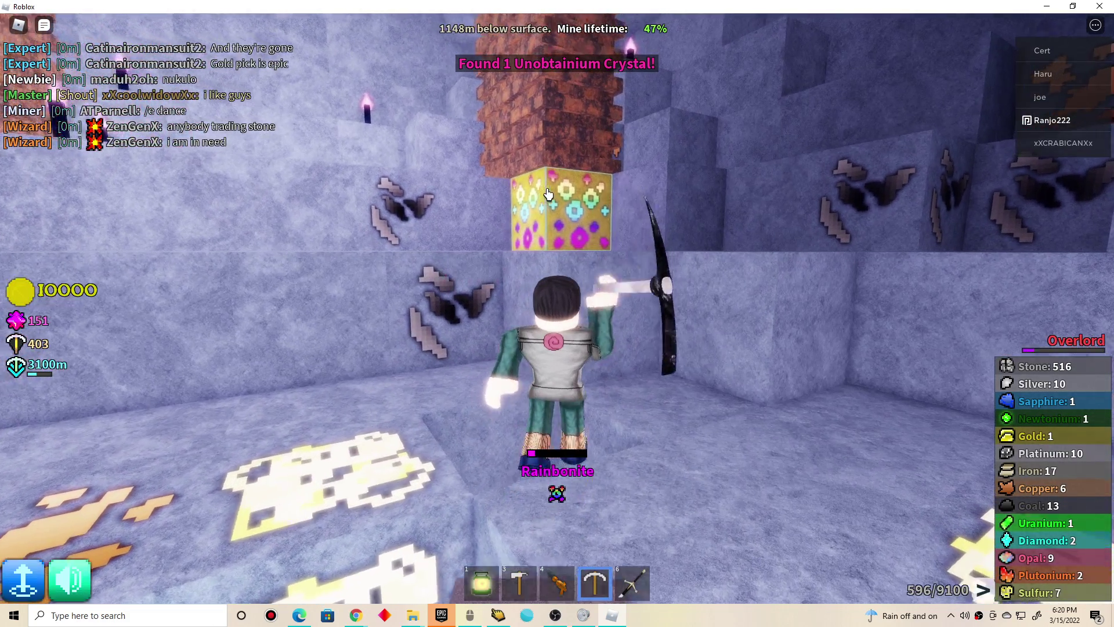
pyautogui.click(548, 193)
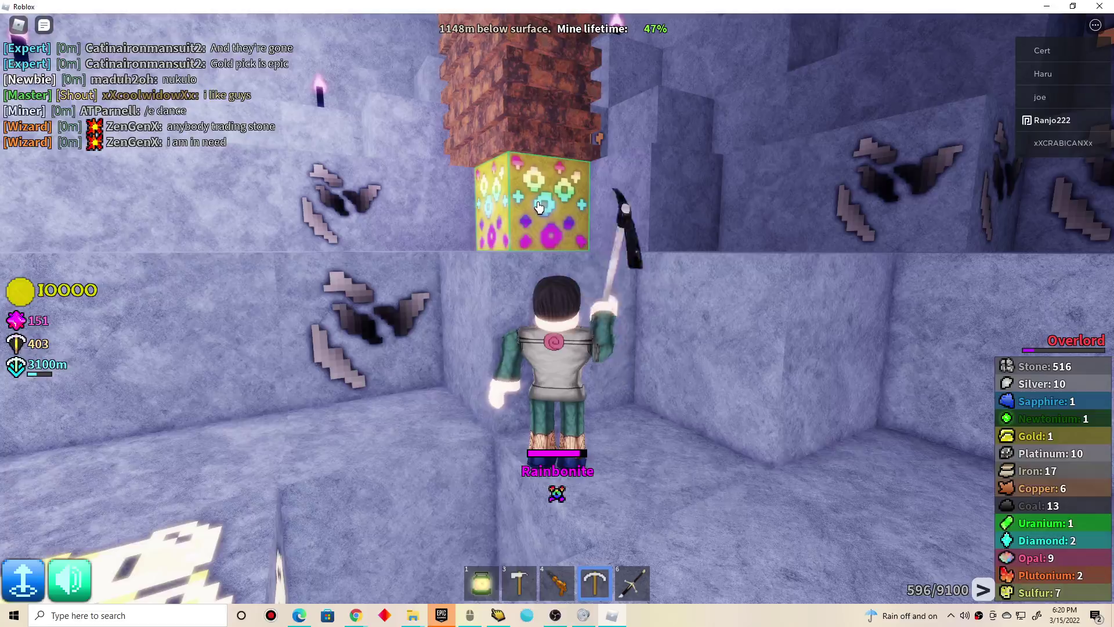
pyautogui.click(539, 207)
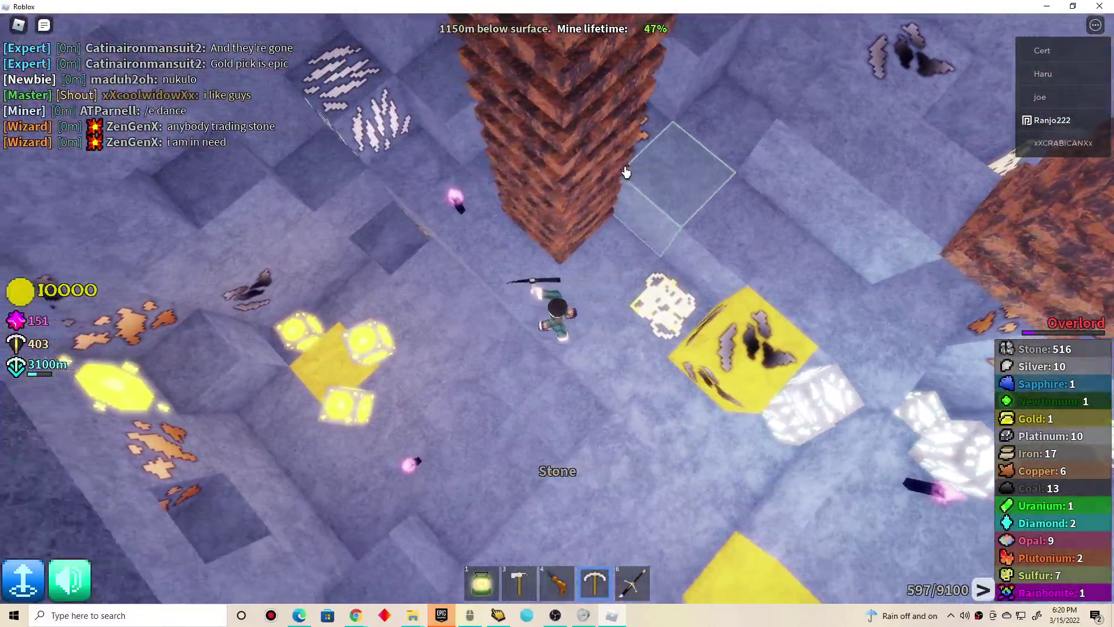
# Dig a shaft straight down beneath the character, collecting sulfur and silver ore
pyautogui.click(587, 395)
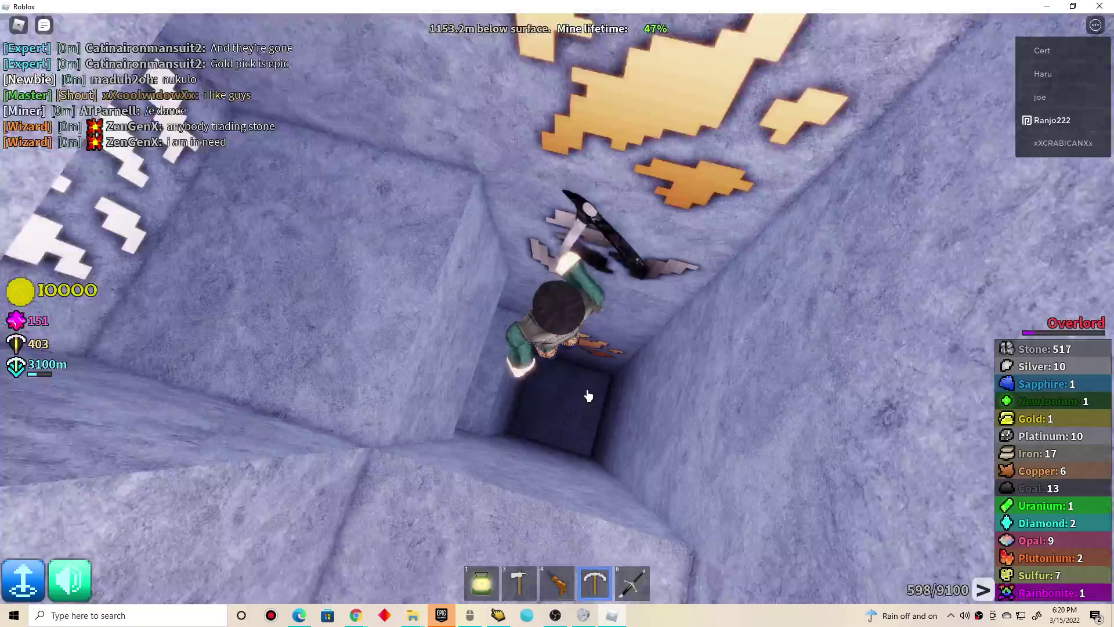
pyautogui.click(579, 398)
pyautogui.click(578, 397)
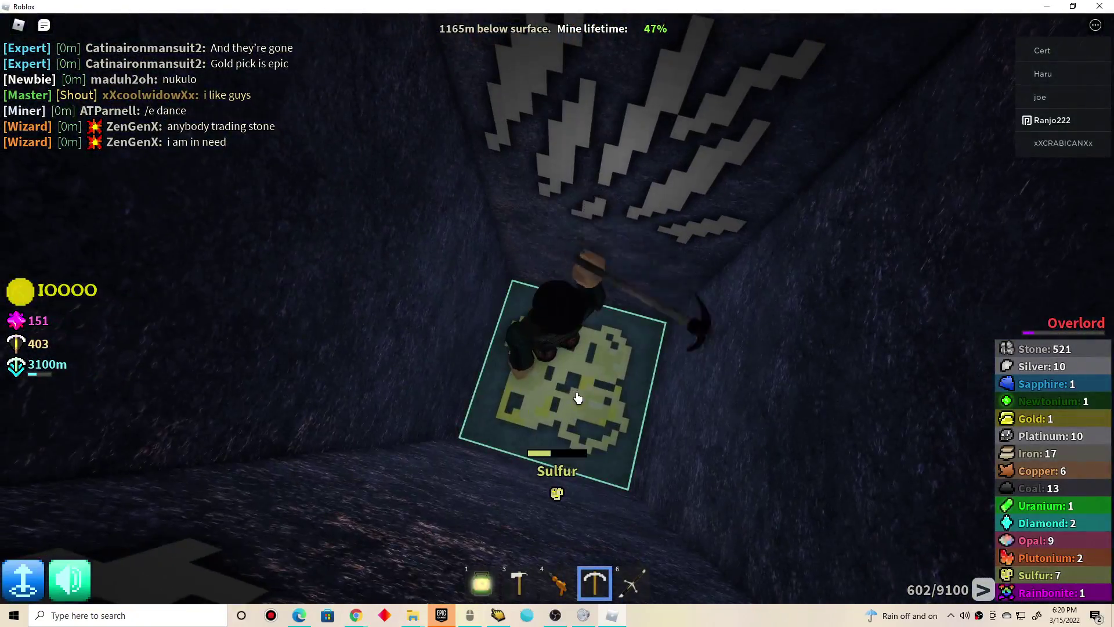
pyautogui.click(576, 397)
pyautogui.click(581, 373)
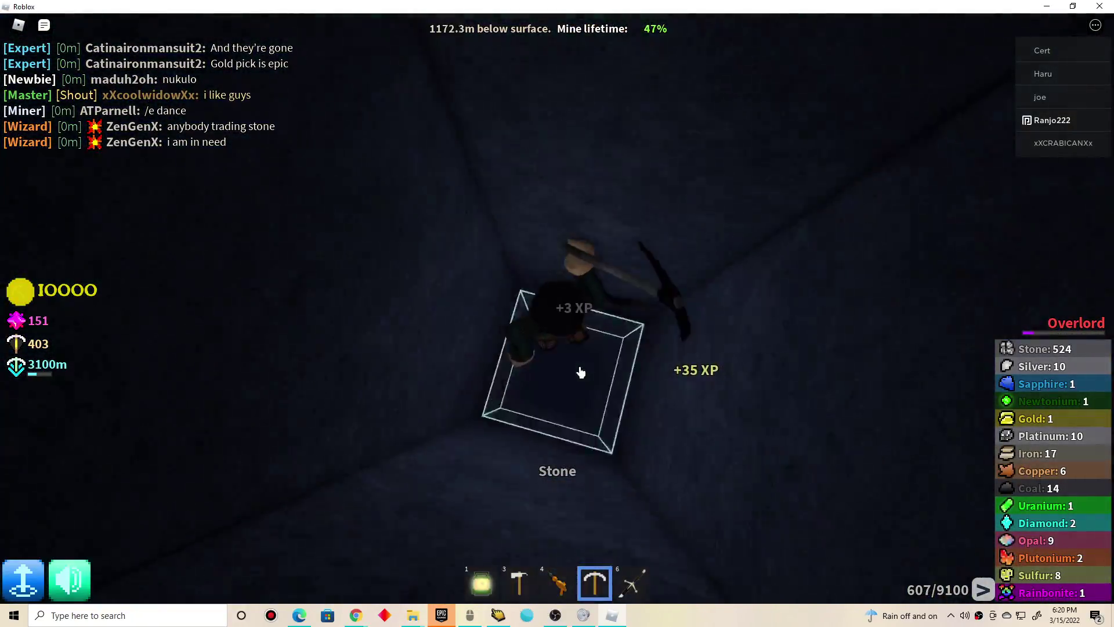
pyautogui.click(574, 375)
pyautogui.click(566, 384)
pyautogui.click(564, 385)
pyautogui.click(549, 375)
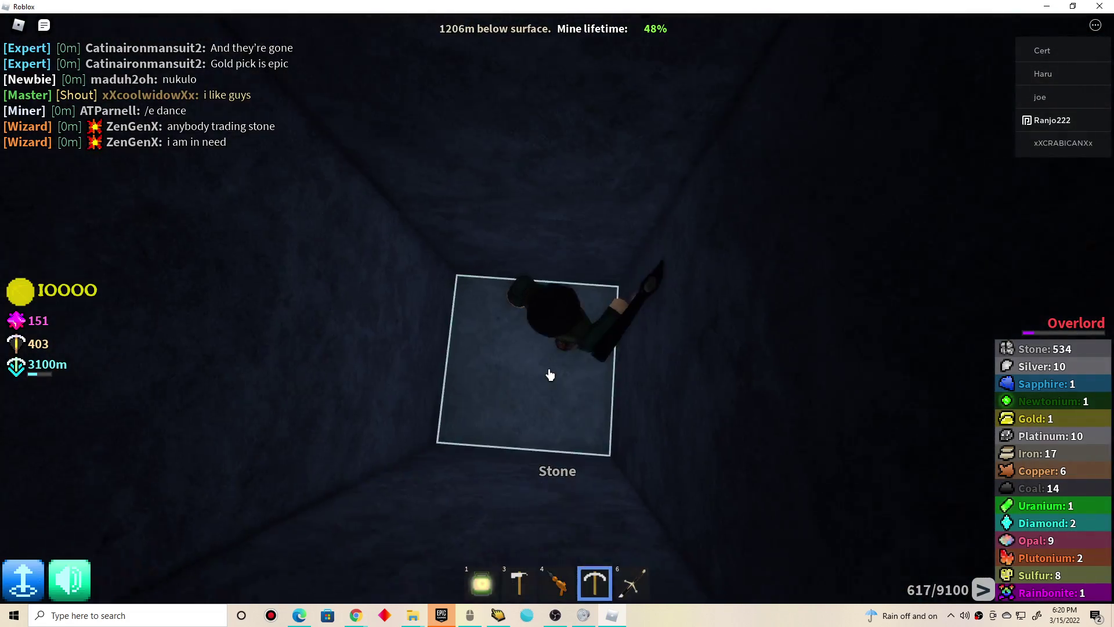
pyautogui.click(550, 374)
pyautogui.click(549, 375)
pyautogui.click(555, 373)
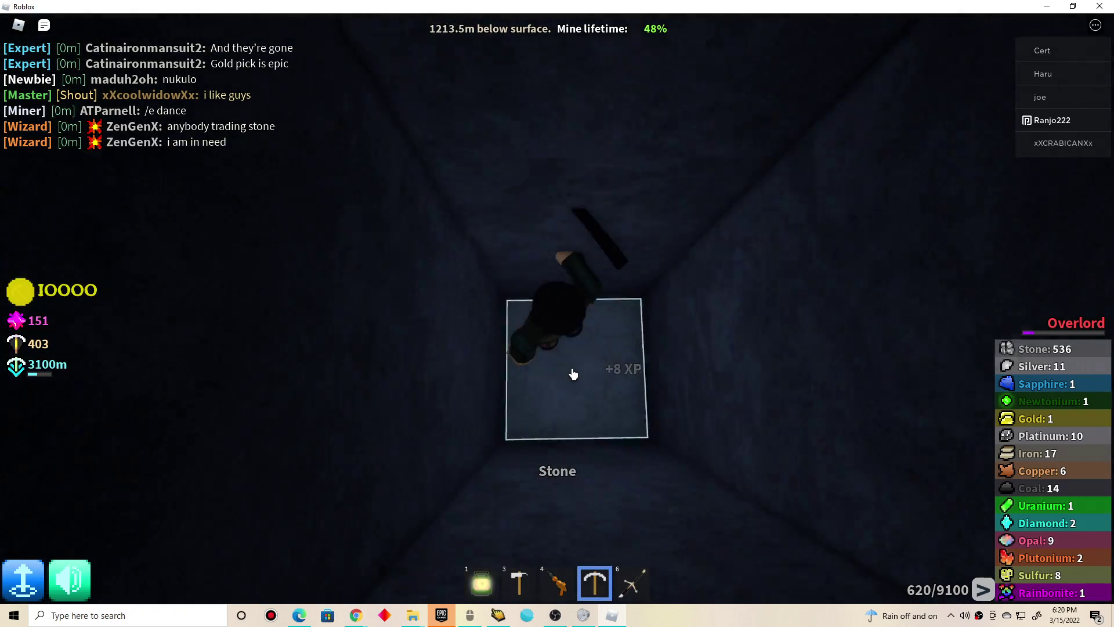
pyautogui.click(566, 374)
# Continue the shaft downward through stone, mining sulfur and copper ore on the way
pyautogui.click(572, 374)
pyautogui.click(564, 374)
pyautogui.click(561, 374)
pyautogui.click(561, 375)
pyautogui.click(562, 374)
pyautogui.click(561, 373)
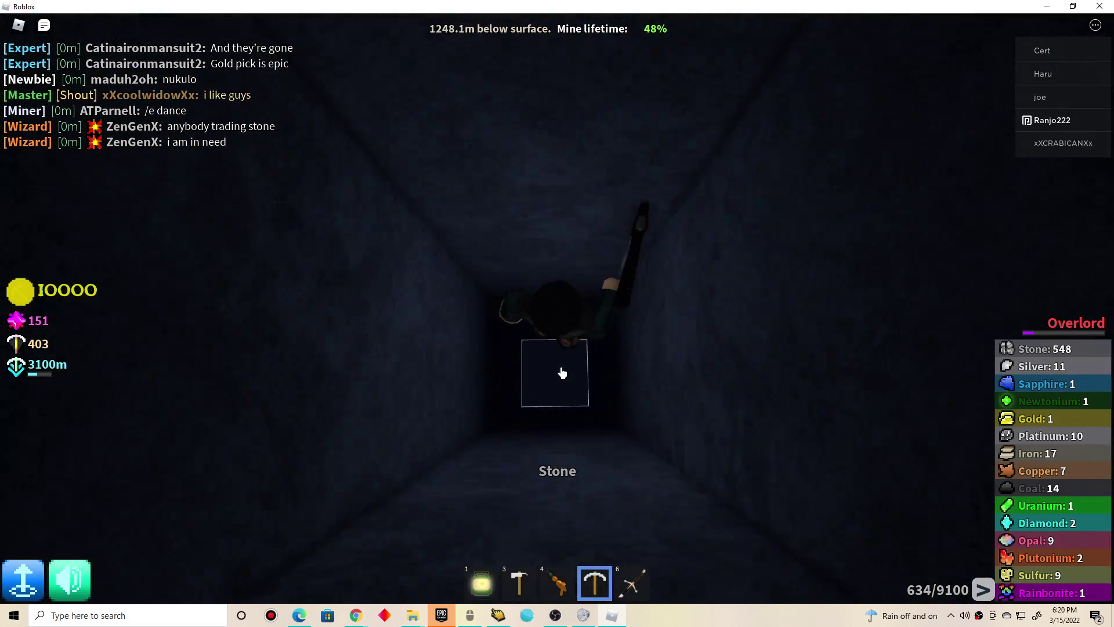
pyautogui.click(561, 372)
pyautogui.click(562, 373)
pyautogui.click(563, 374)
pyautogui.click(562, 374)
pyautogui.click(563, 373)
pyautogui.click(564, 372)
pyautogui.click(565, 370)
pyautogui.click(566, 368)
pyautogui.click(566, 368)
pyautogui.click(565, 367)
pyautogui.click(565, 370)
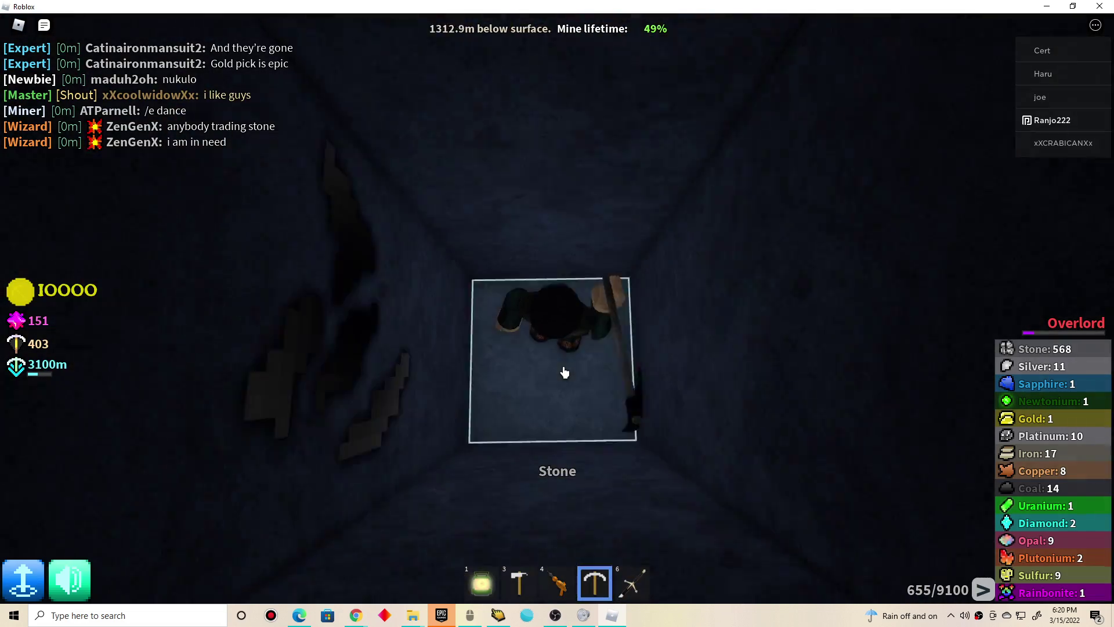
pyautogui.click(564, 373)
pyautogui.click(563, 374)
pyautogui.click(563, 373)
pyautogui.click(556, 373)
pyautogui.click(556, 373)
# Dig into the lighter cave layer and clear tunnel stone toward the Unobtainium ore at ~1364m
pyautogui.click(560, 376)
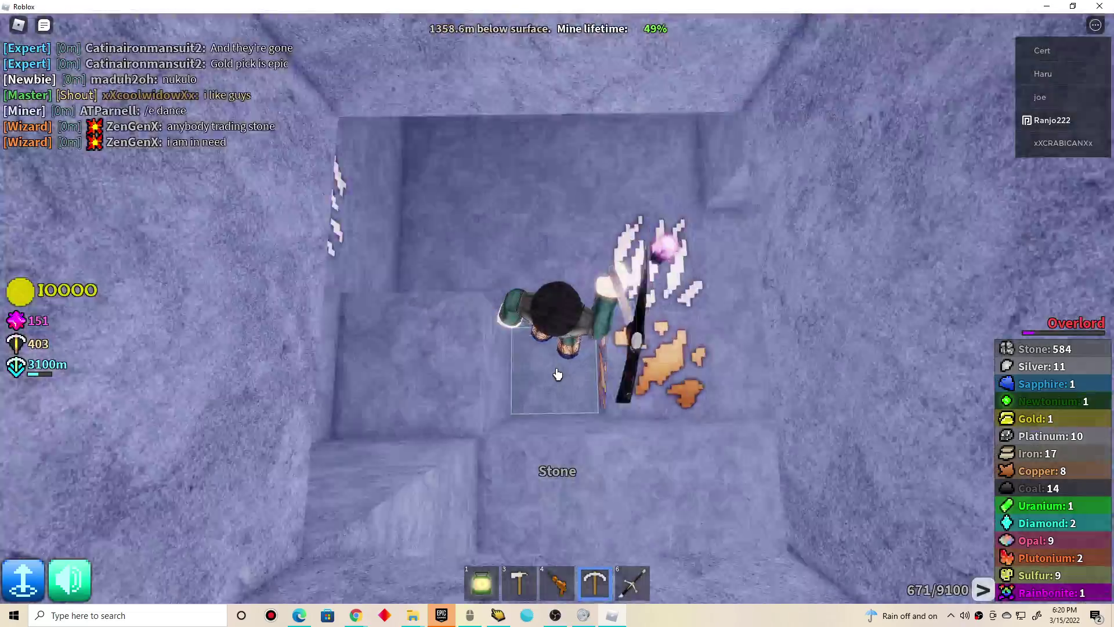
pyautogui.click(558, 262)
pyautogui.click(557, 190)
pyautogui.click(558, 191)
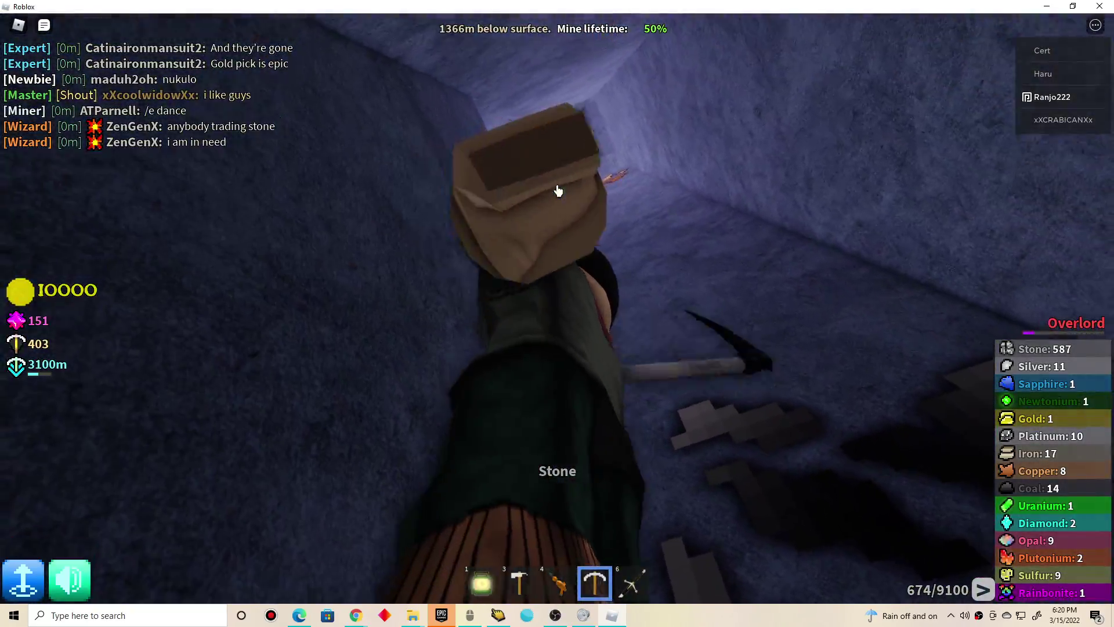
pyautogui.click(487, 244)
pyautogui.click(479, 251)
pyautogui.click(610, 191)
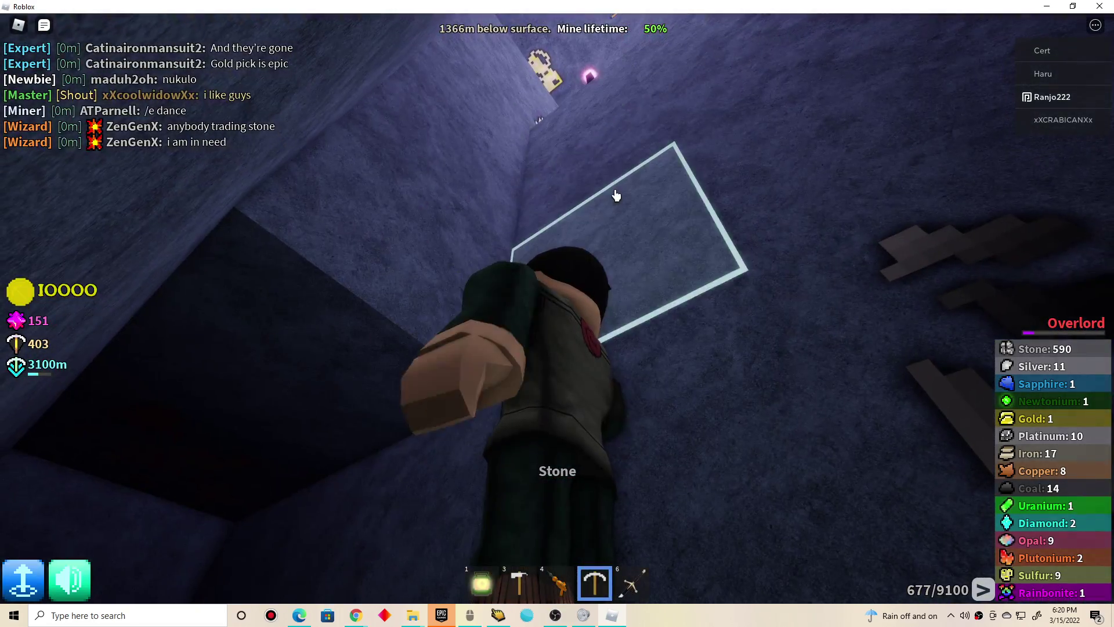
pyautogui.click(601, 148)
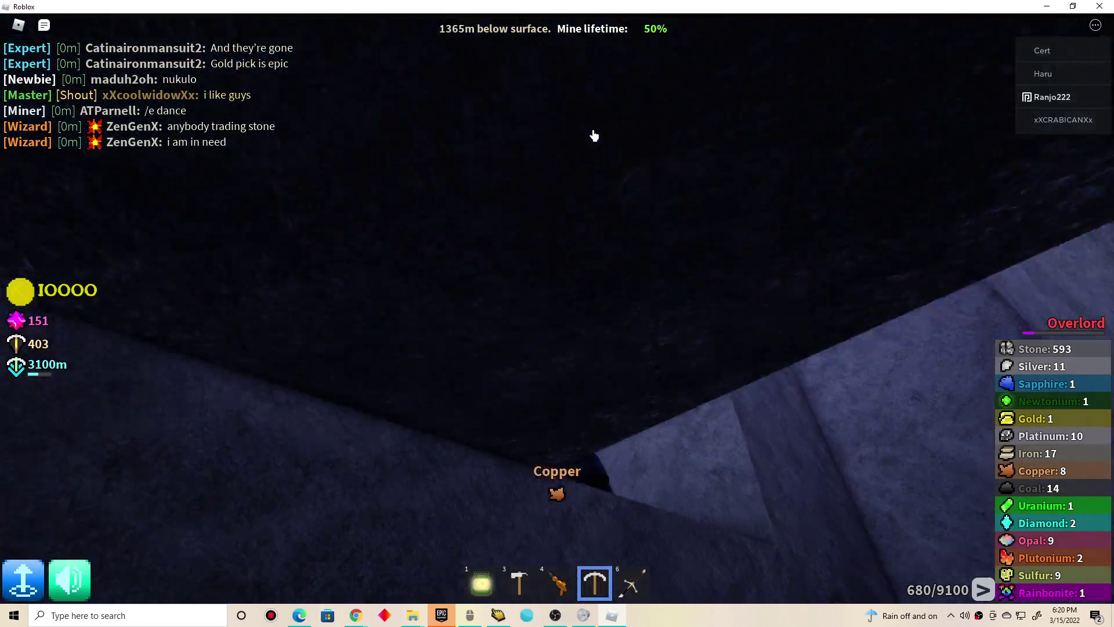
pyautogui.click(595, 136)
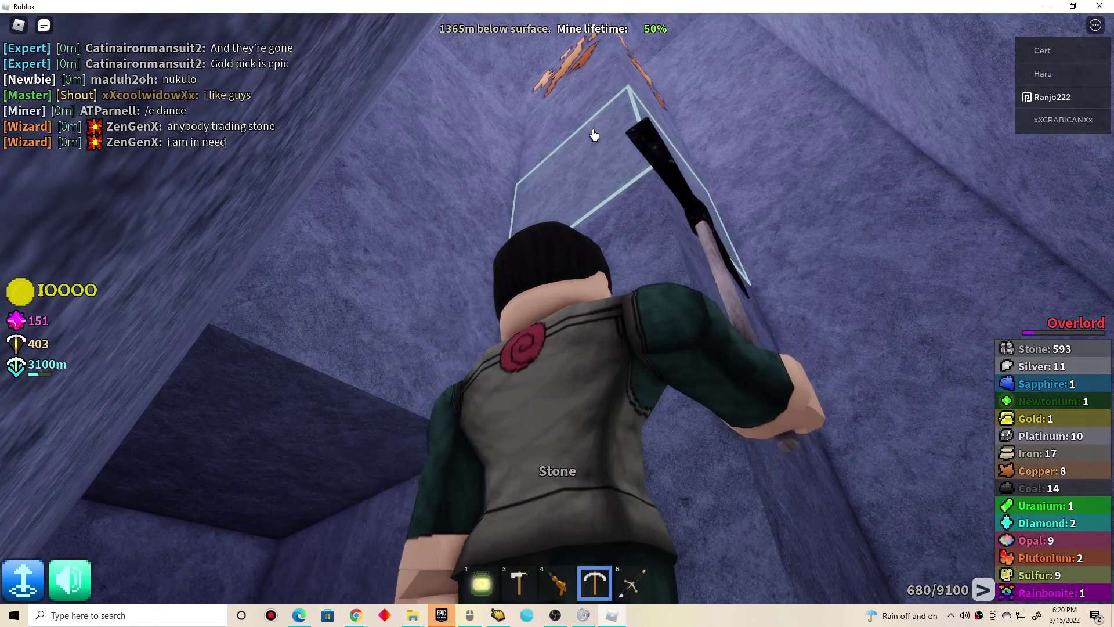
pyautogui.click(594, 136)
pyautogui.click(616, 174)
pyautogui.click(597, 165)
# Break through and mine the Unobtainium crystal ore
pyautogui.click(609, 218)
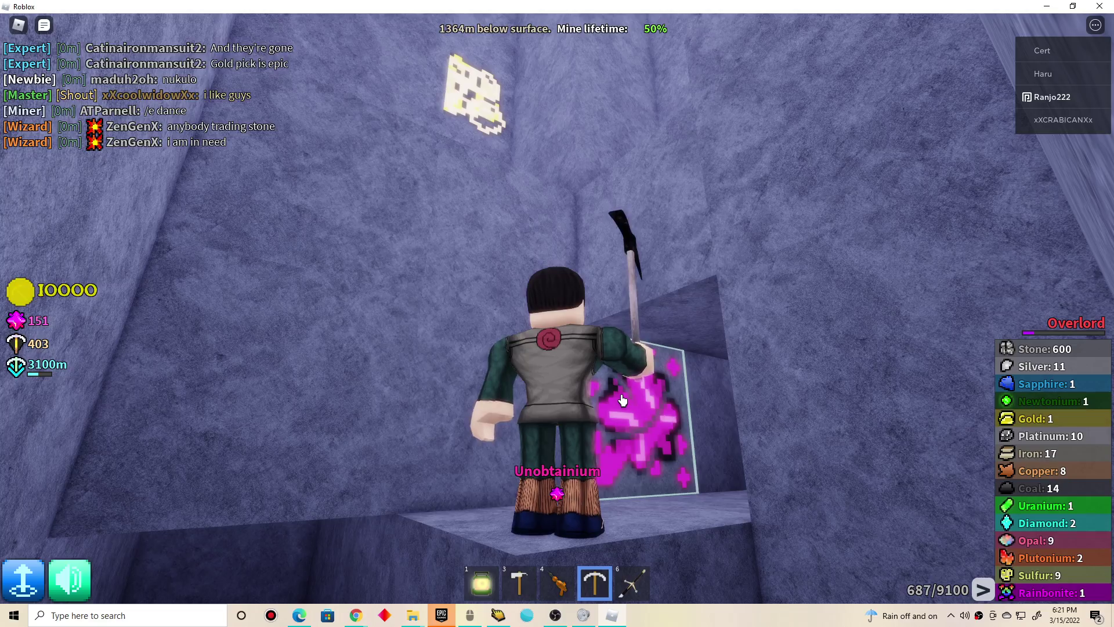
pyautogui.click(623, 401)
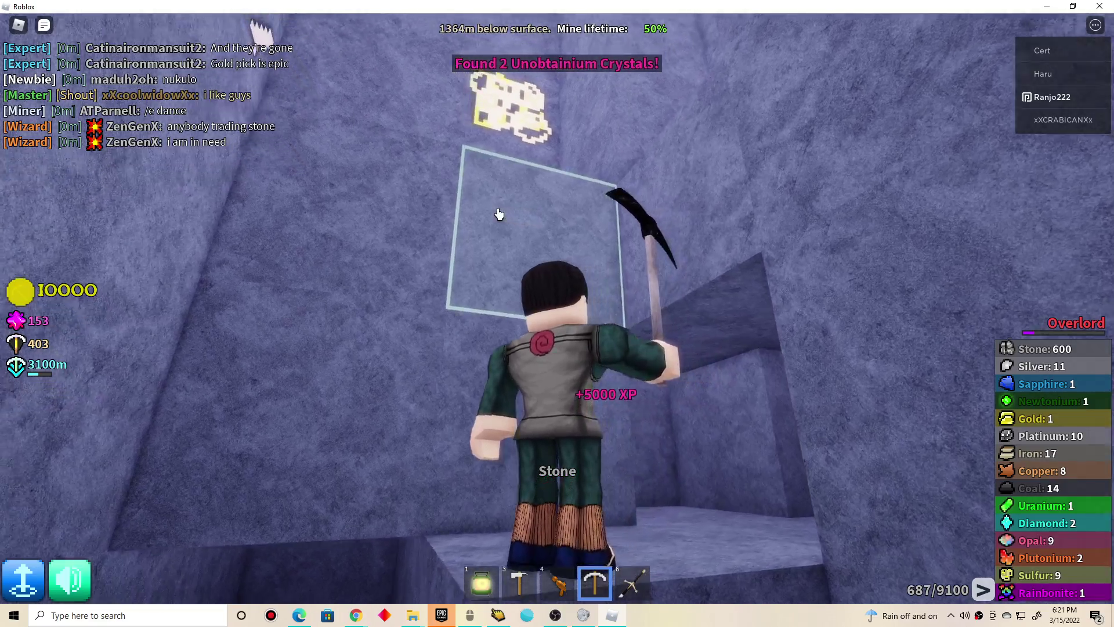
pyautogui.click(500, 219)
# Blast a block with the ray gun, reload it and move along the tunnel
pyautogui.rightClick(586, 210)
pyautogui.press('5')
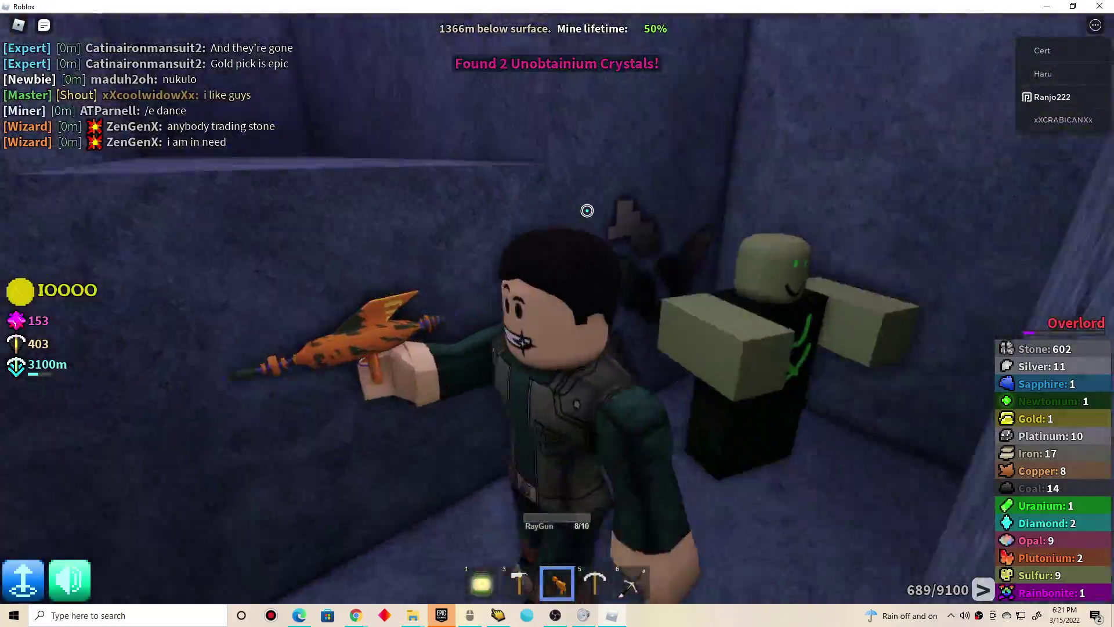
pyautogui.scroll(5, 556, 313)
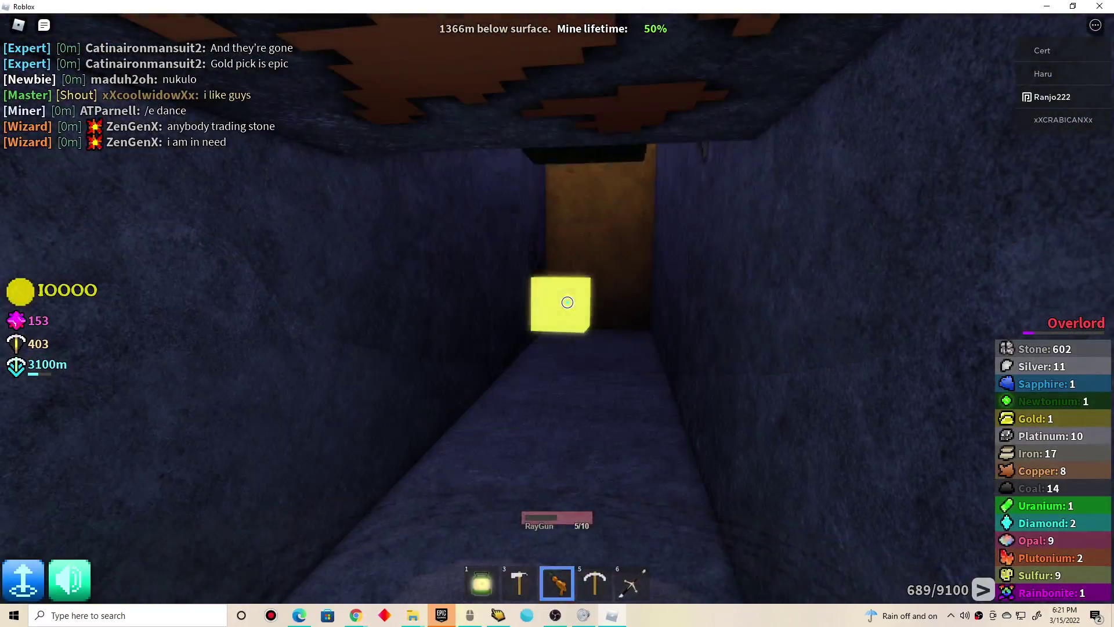
pyautogui.click(566, 302)
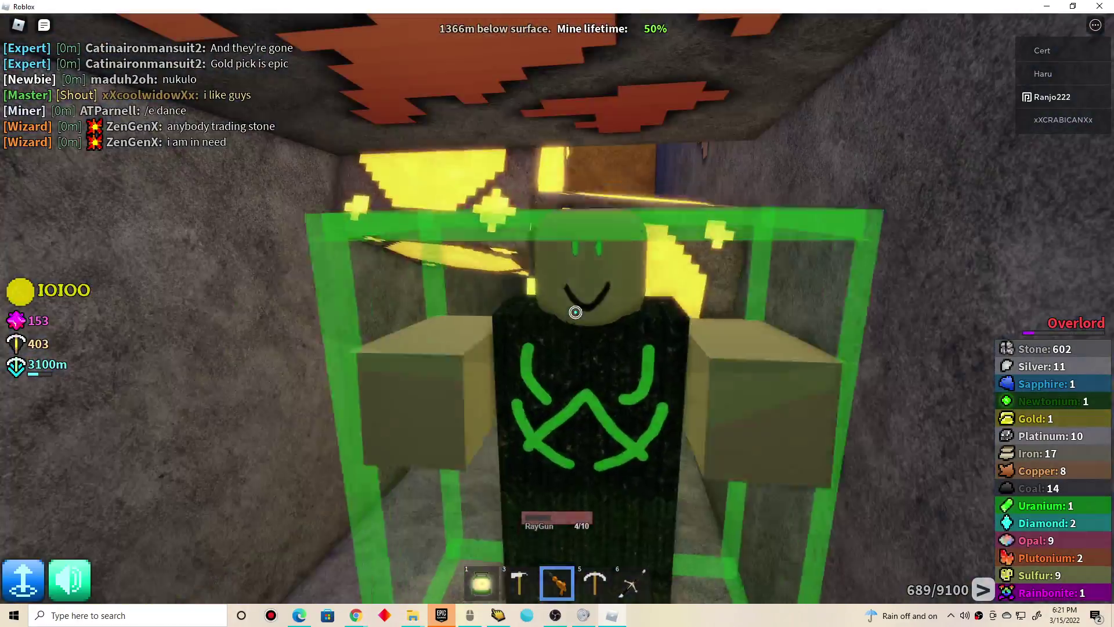
pyautogui.scroll(-5, 557, 313)
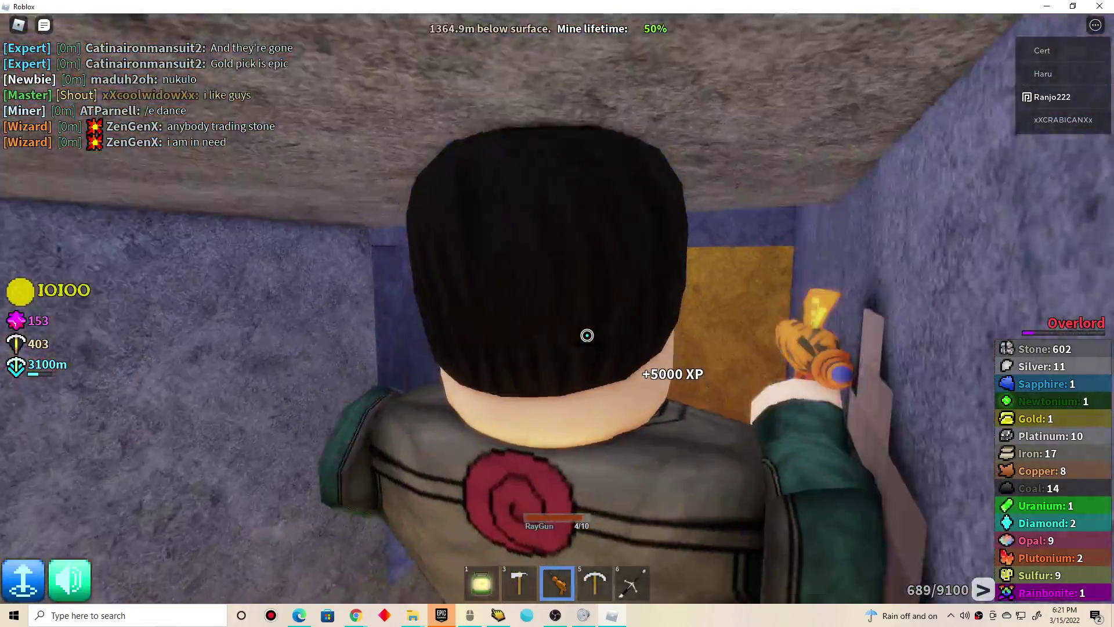
pyautogui.rightClick(587, 335)
pyautogui.press('r')
pyautogui.press('w')
# Switch back to the pickaxe, drop into the tunnel and dig toward the copper ore
pyautogui.press('5')
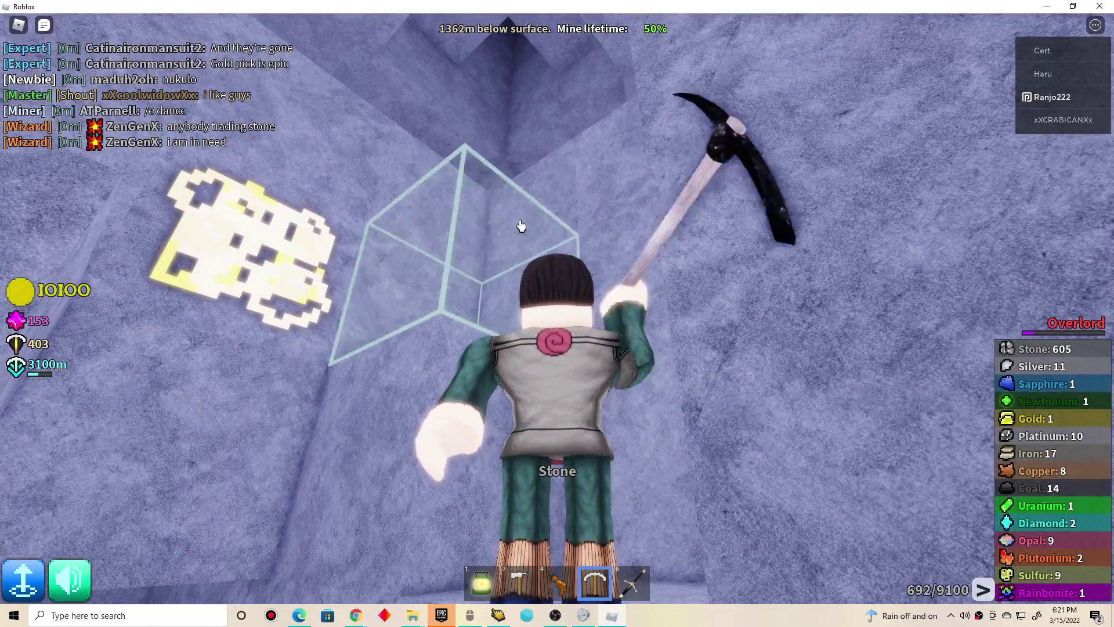
pyautogui.click(522, 221)
pyautogui.rightClick(610, 262)
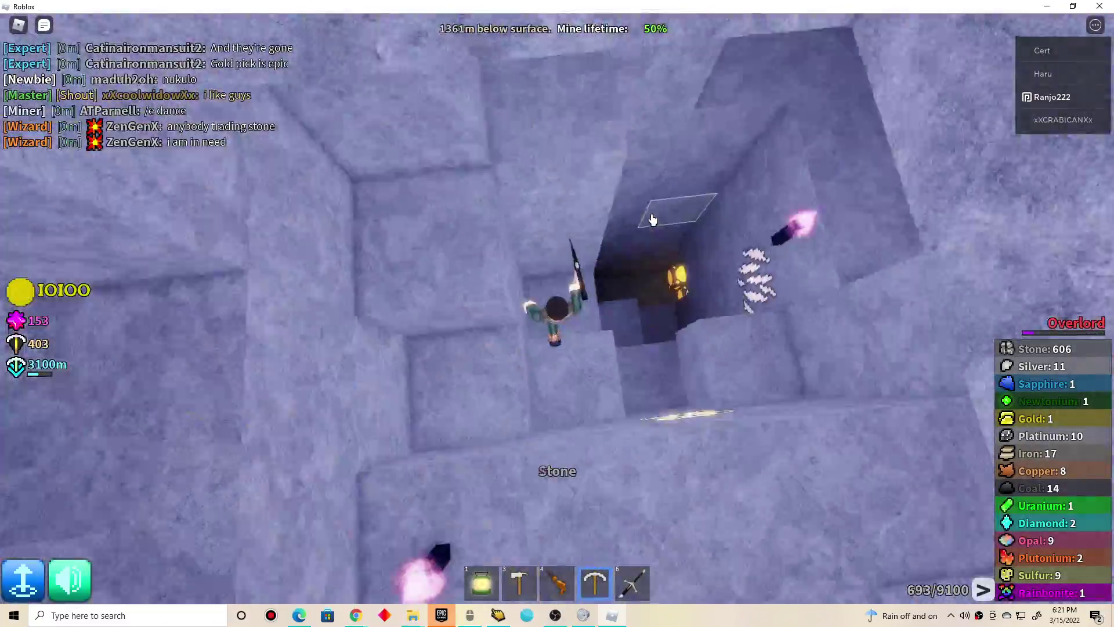
pyautogui.rightClick(654, 219)
pyautogui.press('w')
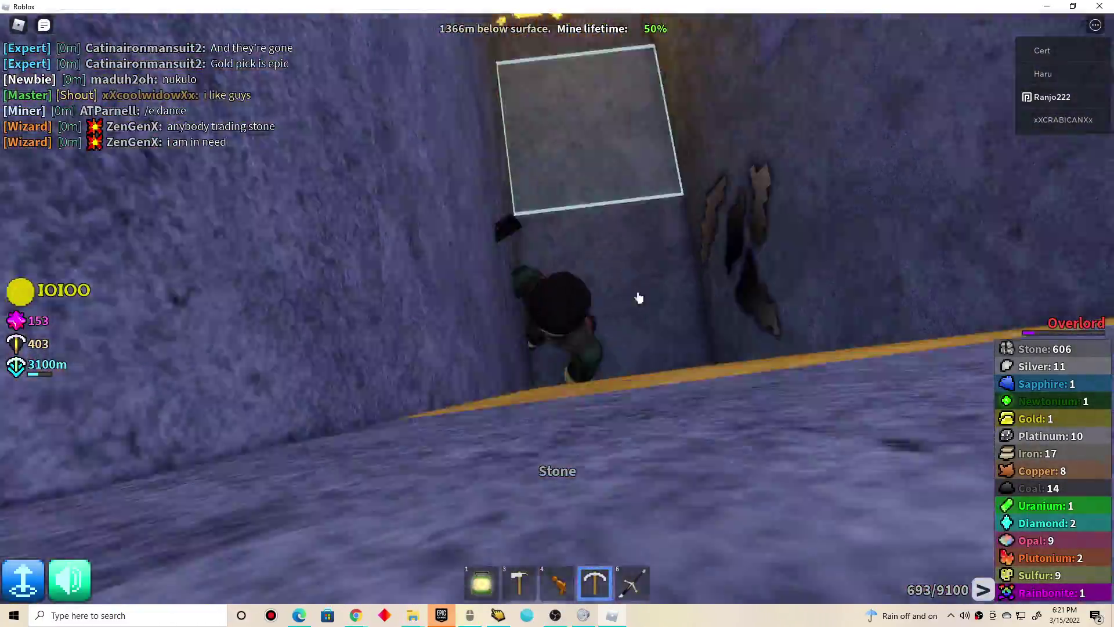
pyautogui.click(599, 374)
# Dig down the shaft through copper and coal ore
pyautogui.click(583, 369)
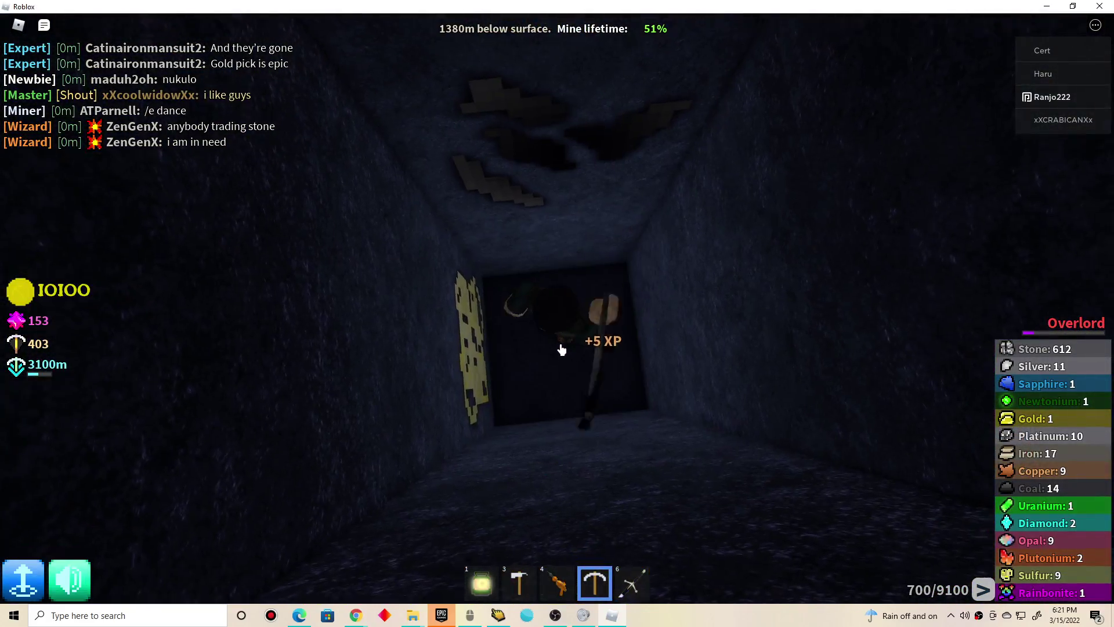
pyautogui.click(570, 383)
pyautogui.click(570, 348)
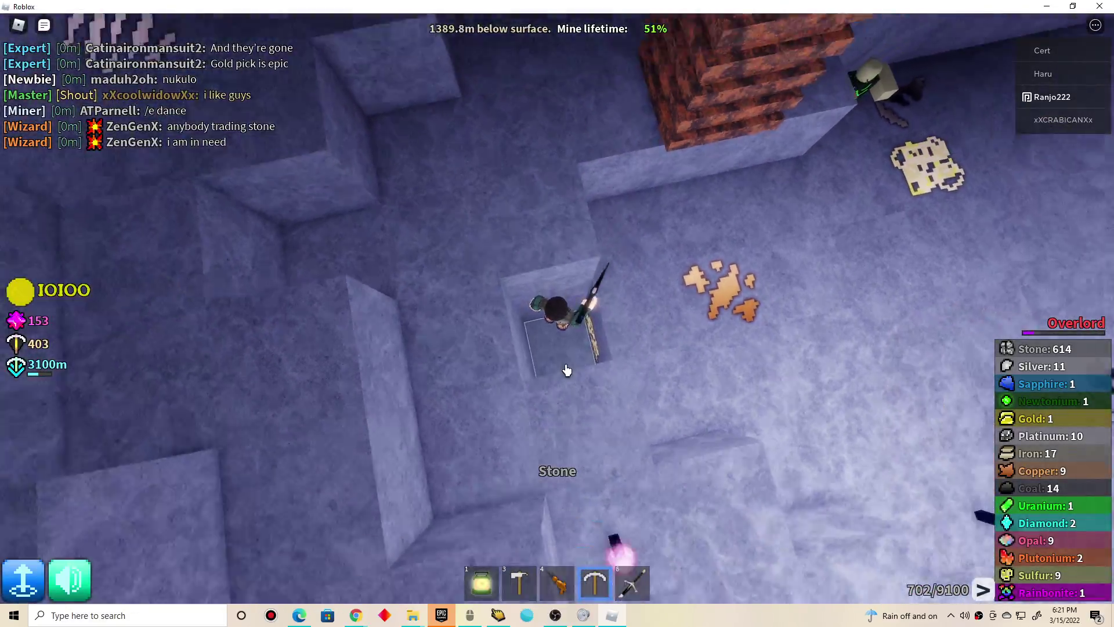
pyautogui.click(563, 326)
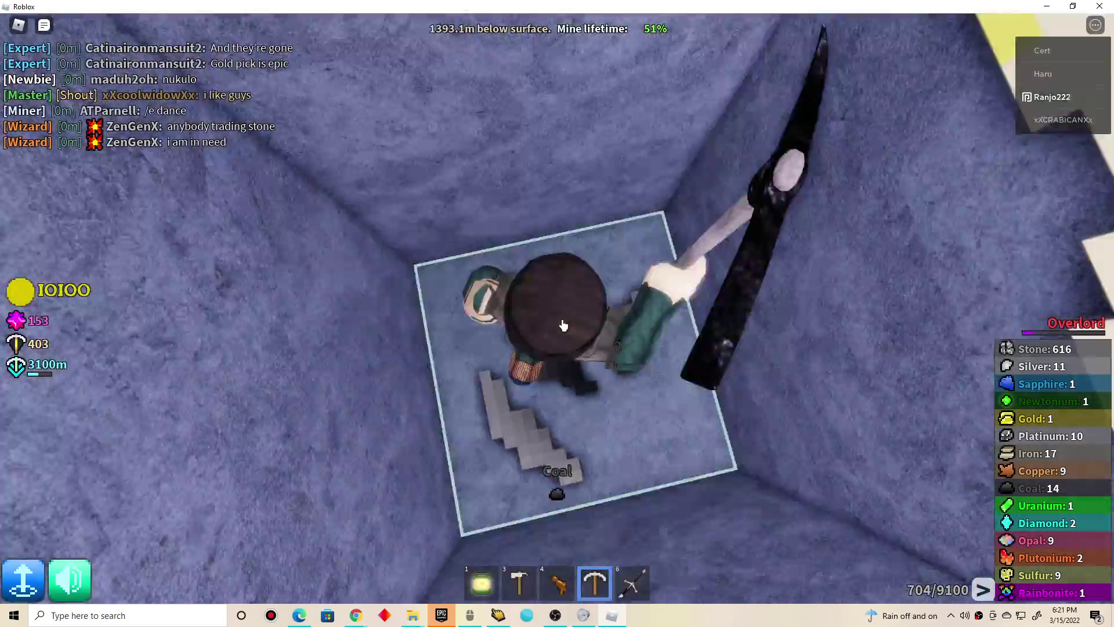
pyautogui.click(567, 358)
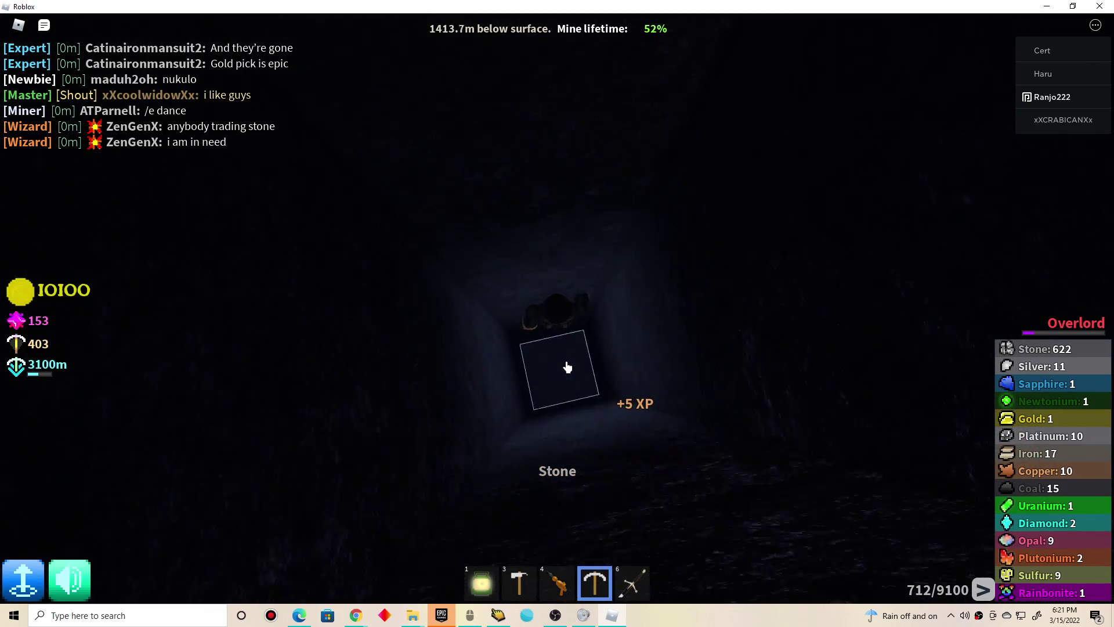
# Keep digging straight down into the open cave and walk through it toward ~1478m
pyautogui.click(564, 376)
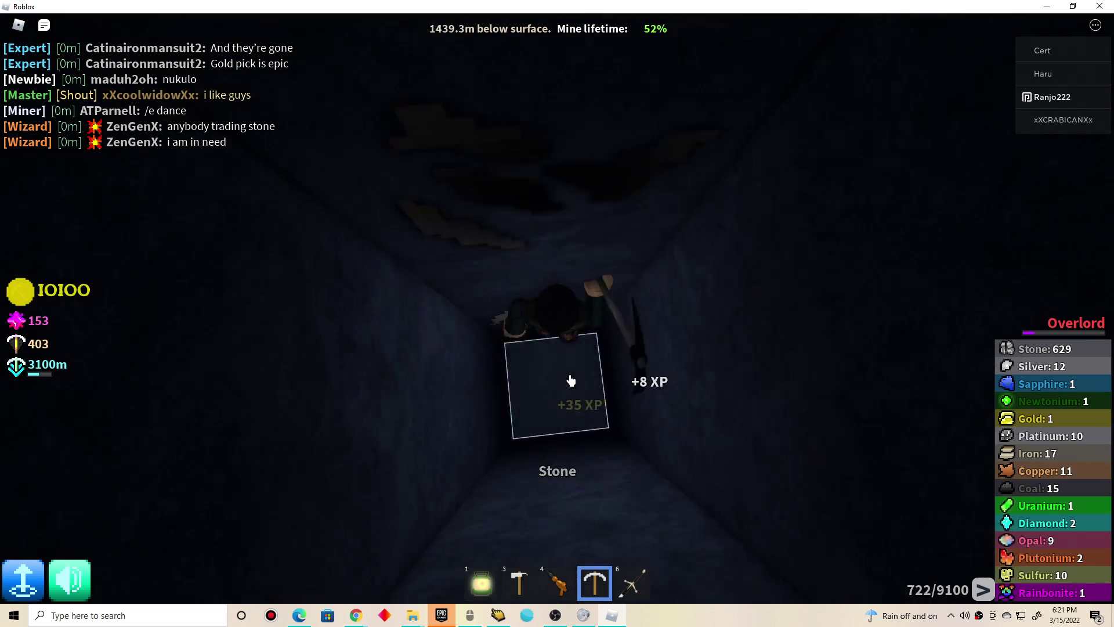
pyautogui.click(571, 380)
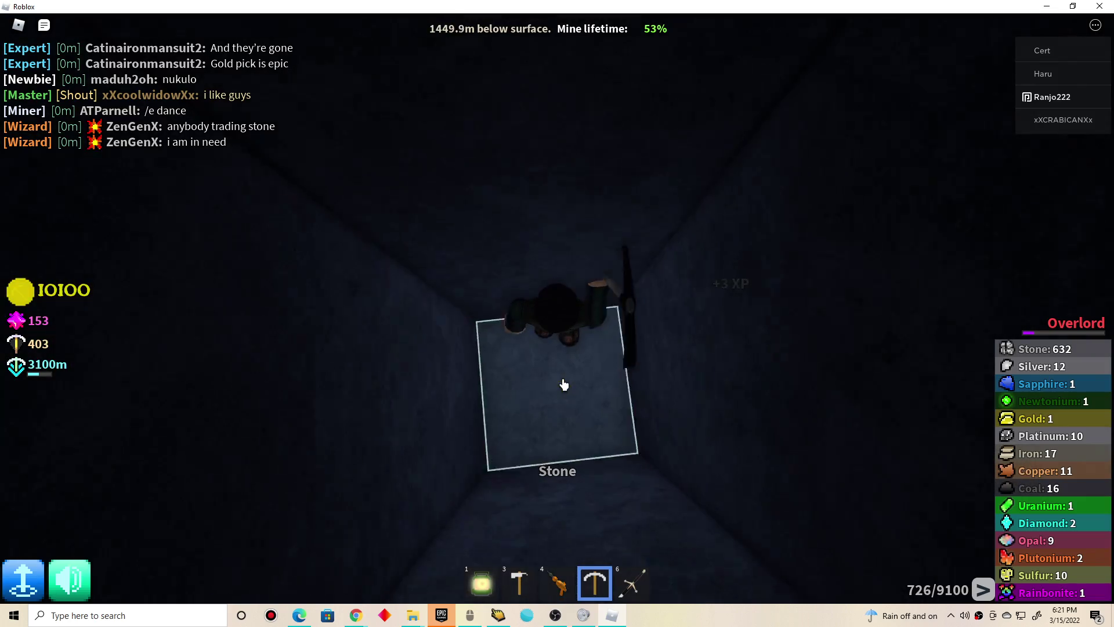
pyautogui.click(559, 384)
pyautogui.click(564, 381)
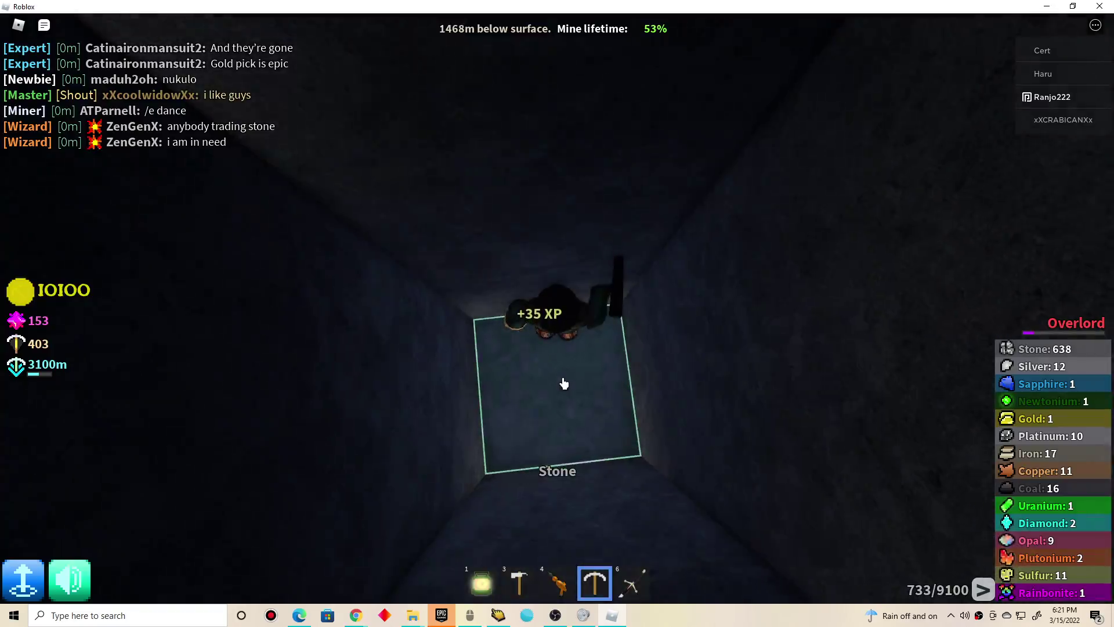
pyautogui.click(564, 384)
pyautogui.click(557, 374)
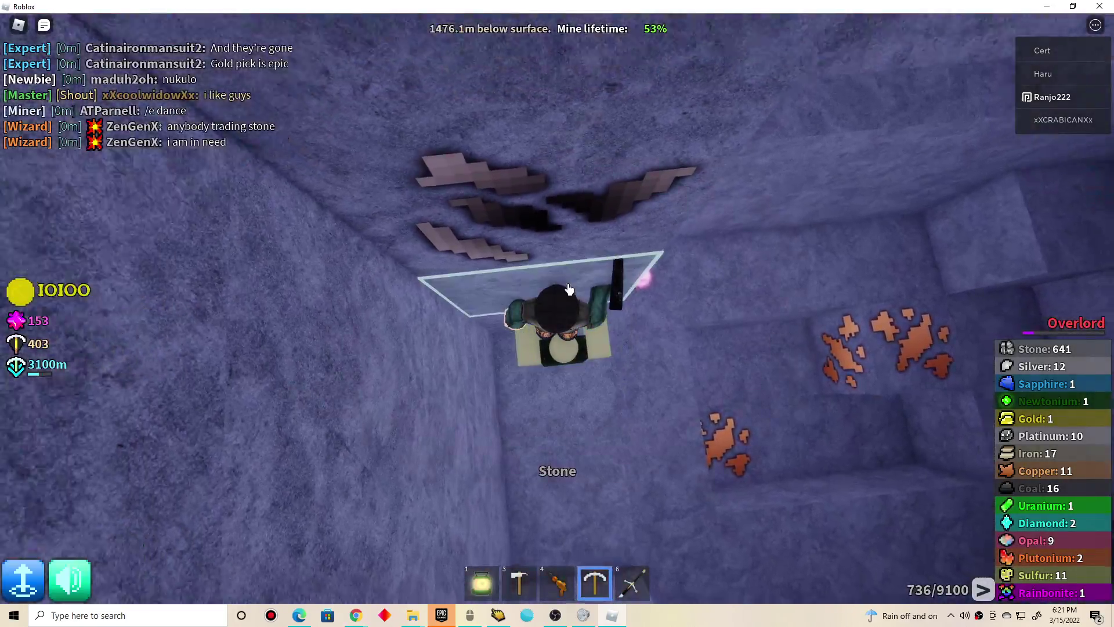
pyautogui.moveTo(568, 288)
pyautogui.mouseDown()
pyautogui.moveTo(640, 199)
pyautogui.moveTo(620, 248)
pyautogui.mouseUp()
pyautogui.press('s')
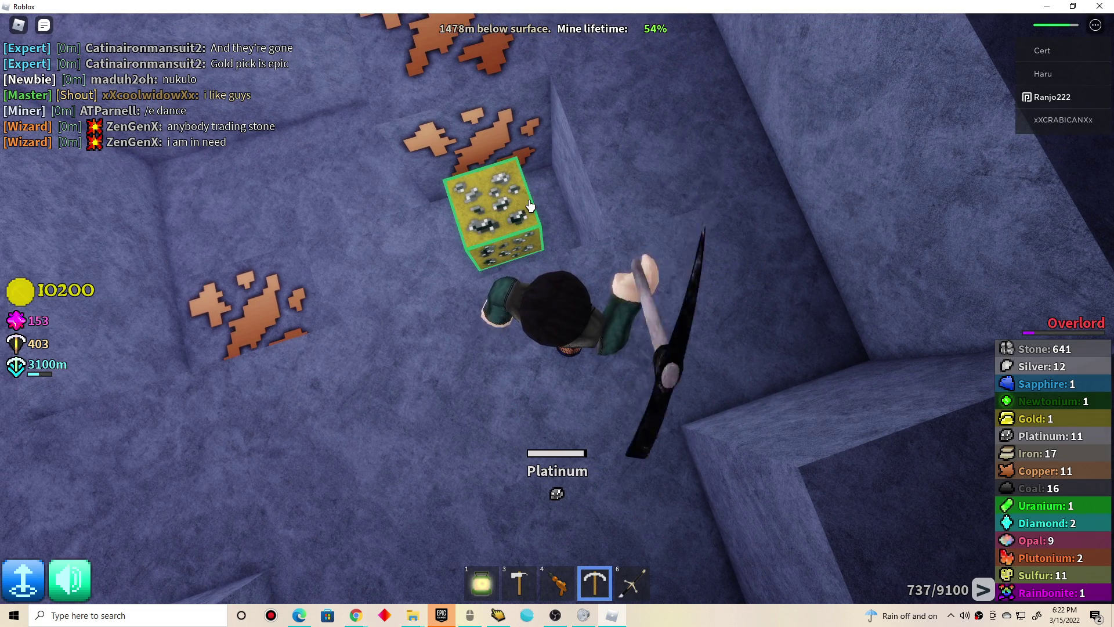
# Mine the platinum ore, then dig down through stone and a sulfur block
pyautogui.click(530, 205)
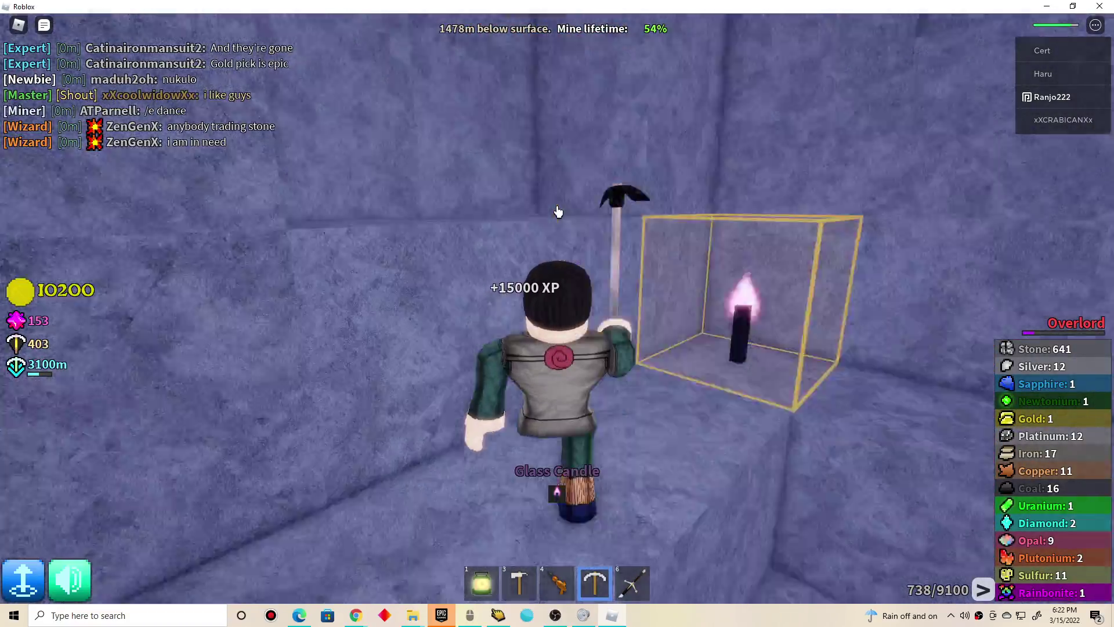
pyautogui.press('3')
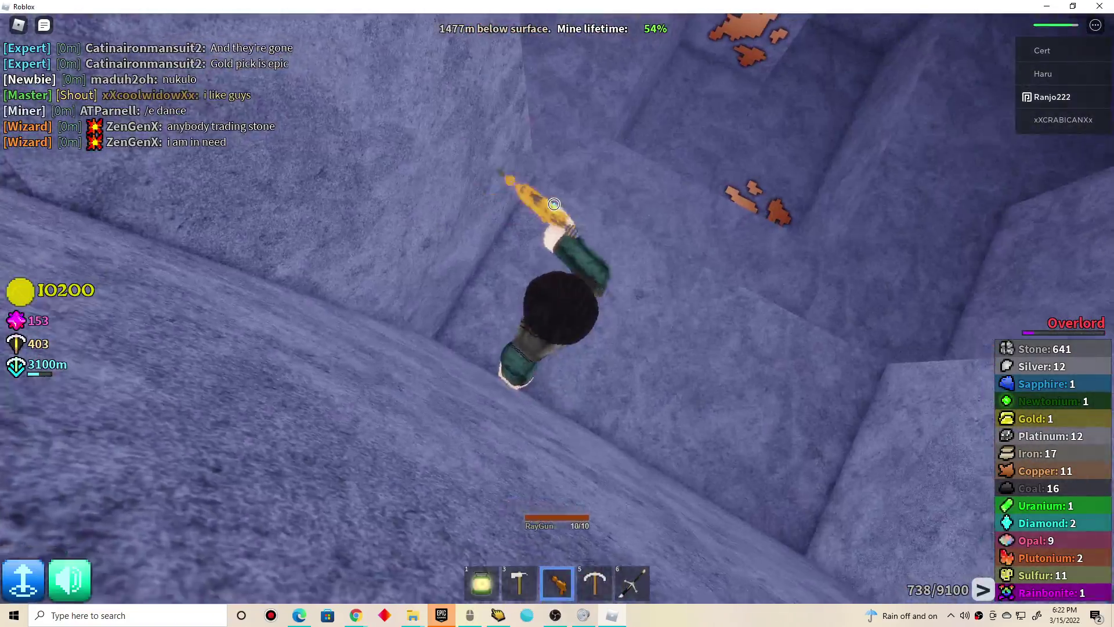
pyautogui.press('4')
pyautogui.click(557, 330)
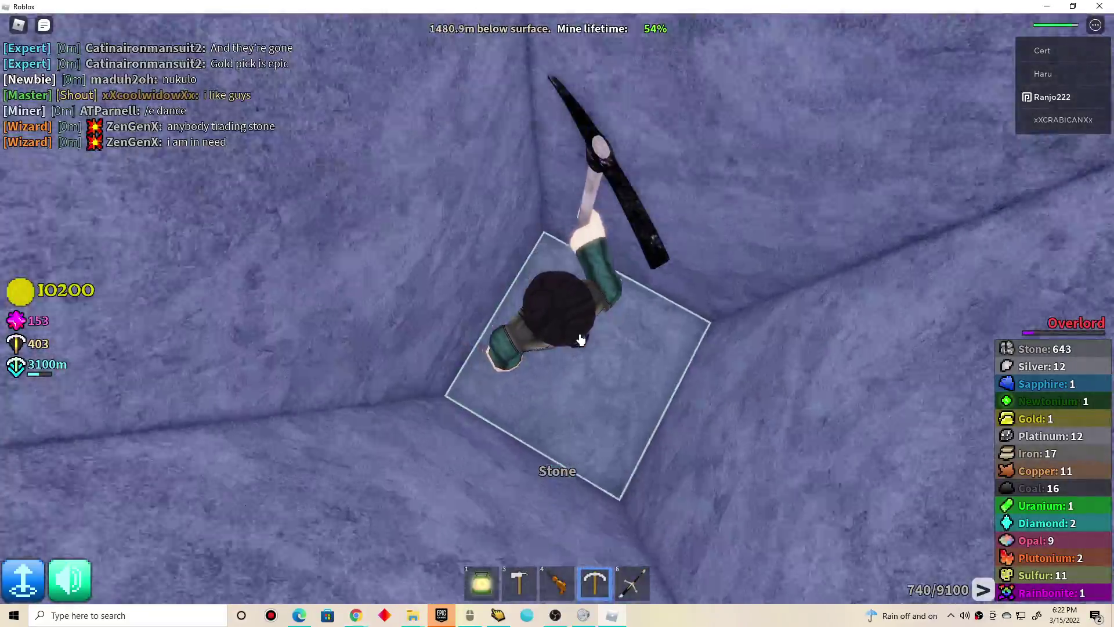
pyautogui.click(582, 340)
pyautogui.click(561, 361)
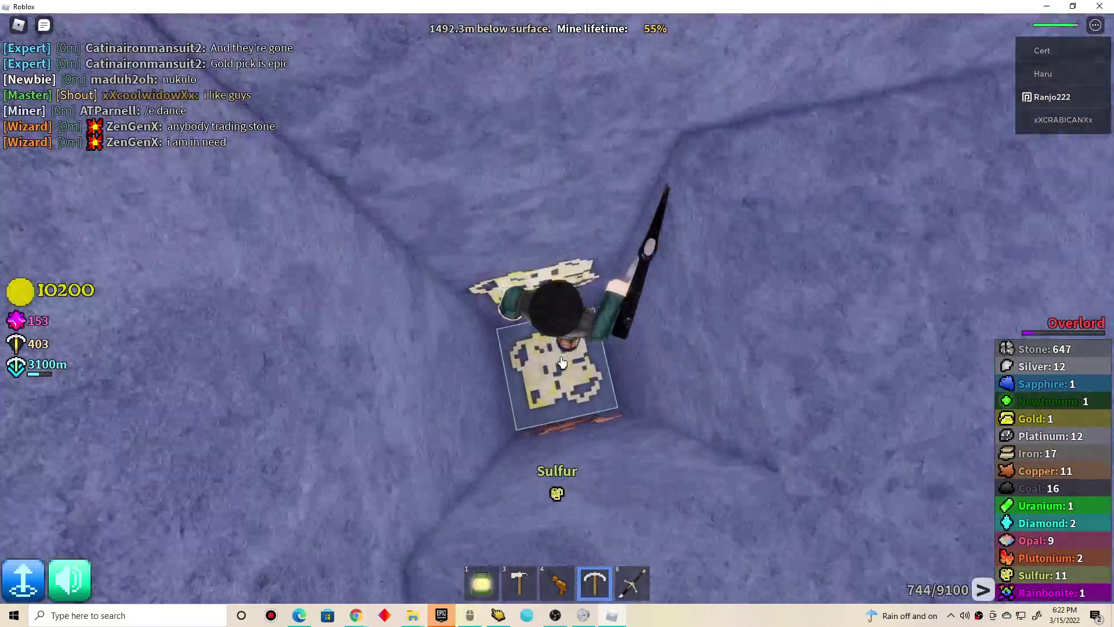
pyautogui.click(561, 363)
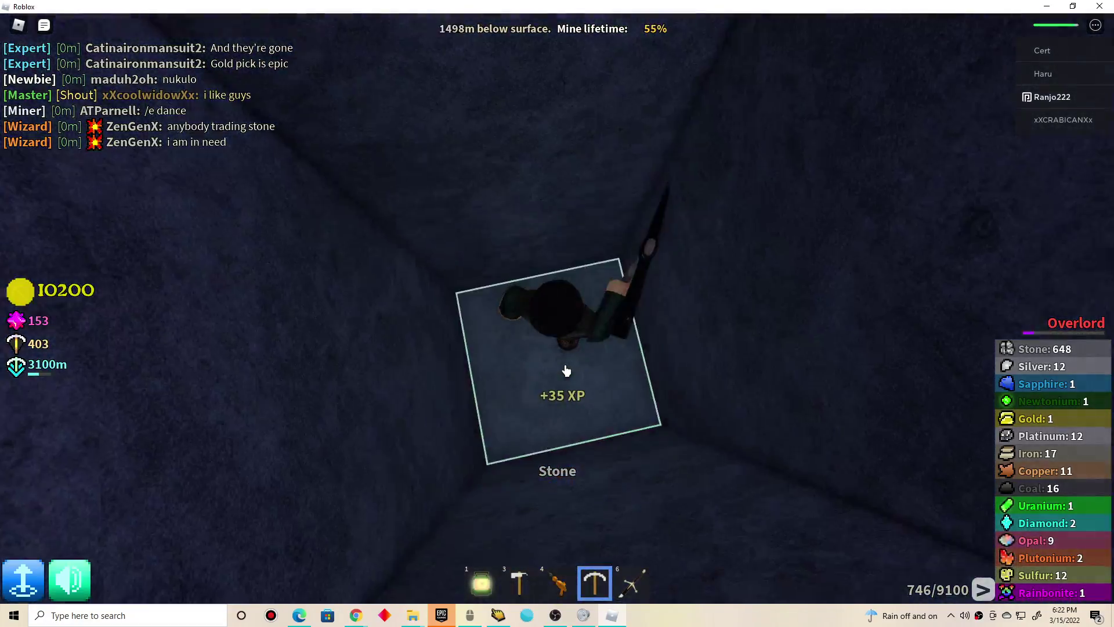
pyautogui.click(567, 365)
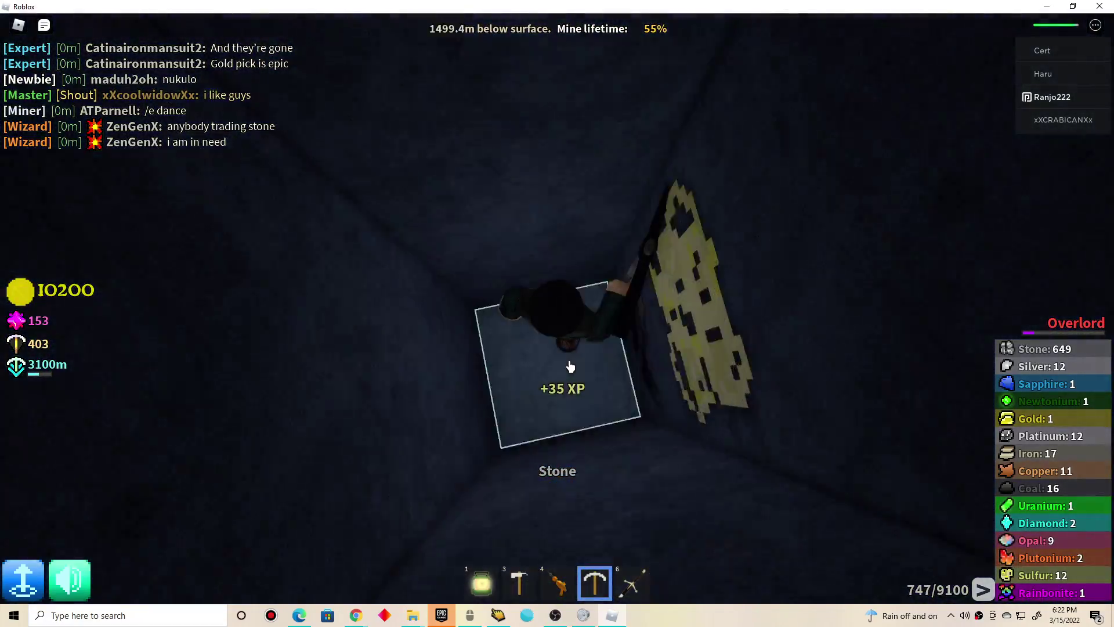
pyautogui.click(568, 364)
# Use the slot-6 tool for coins and XP, then mine the emerald ore and stone below
pyautogui.press('6')
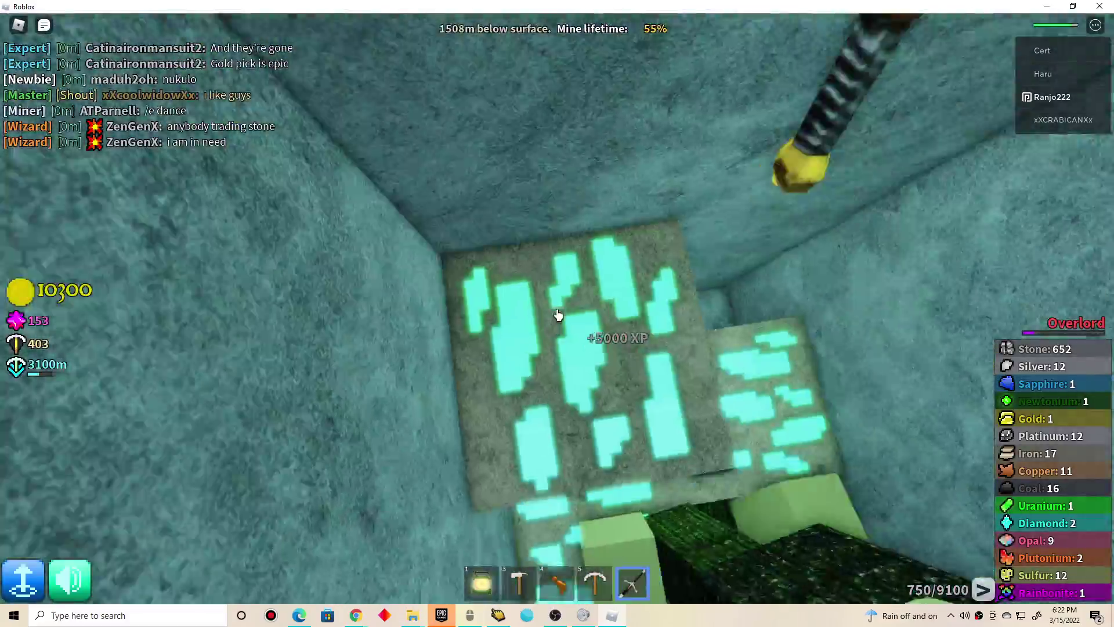
pyautogui.click(558, 316)
pyautogui.press('5')
pyautogui.moveTo(554, 388); pyautogui.dragTo(635, 372)
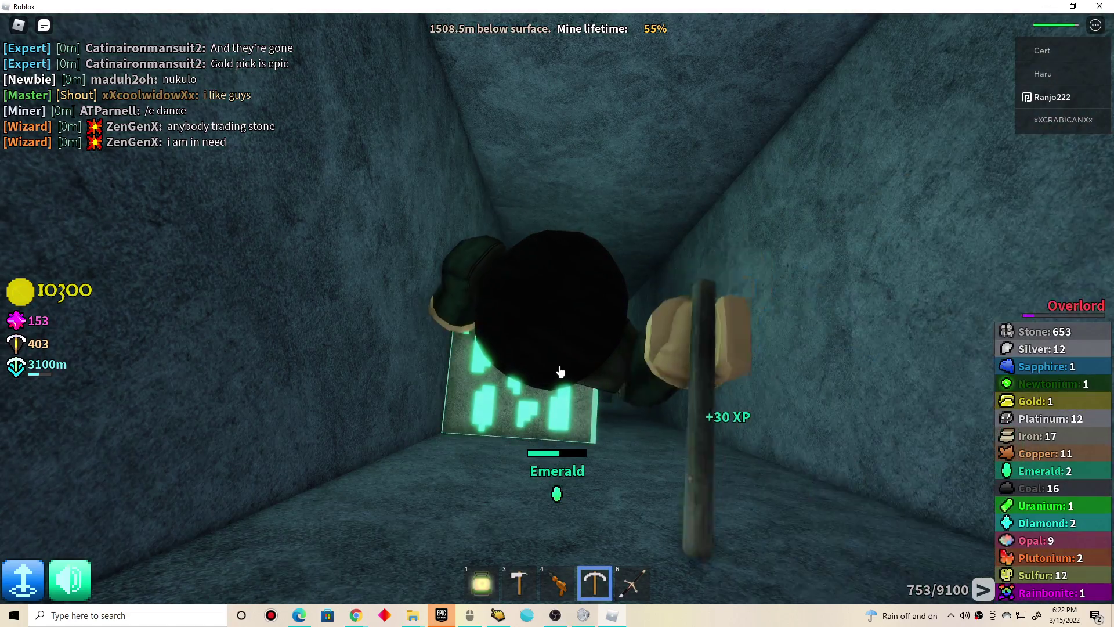
pyautogui.moveTo(561, 373)
pyautogui.mouseDown()
pyautogui.moveTo(600, 387)
pyautogui.moveTo(497, 199)
pyautogui.moveTo(552, 163)
pyautogui.mouseUp()
# Mine the Azure ore block ahead for the 25000 XP reward
pyautogui.press('4')
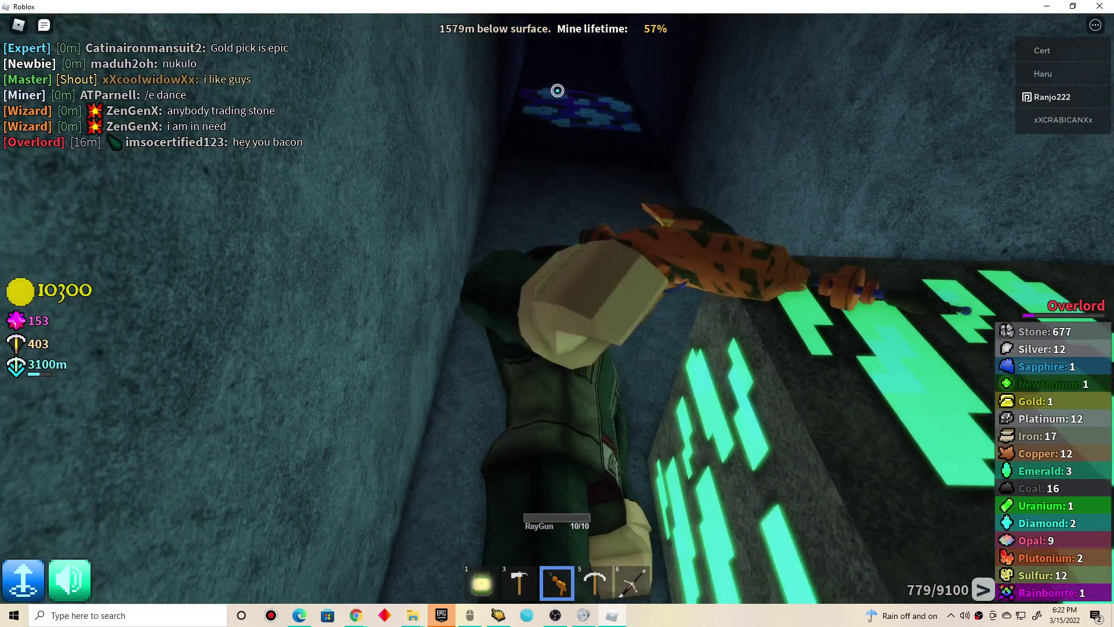
pyautogui.click(565, 165)
pyautogui.press('5')
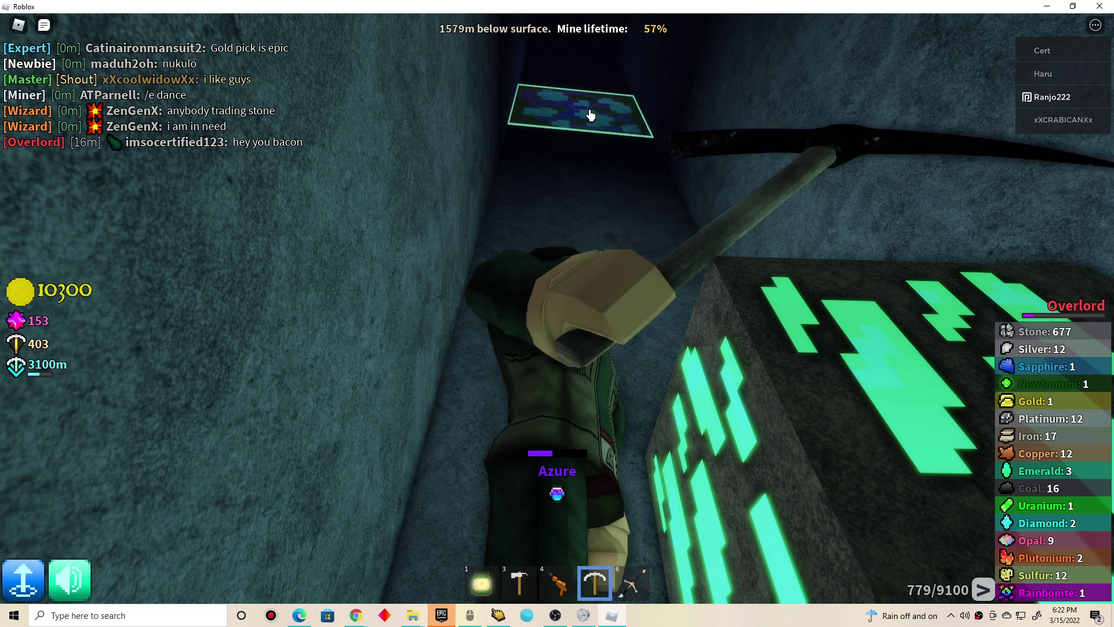
pyautogui.click(590, 115)
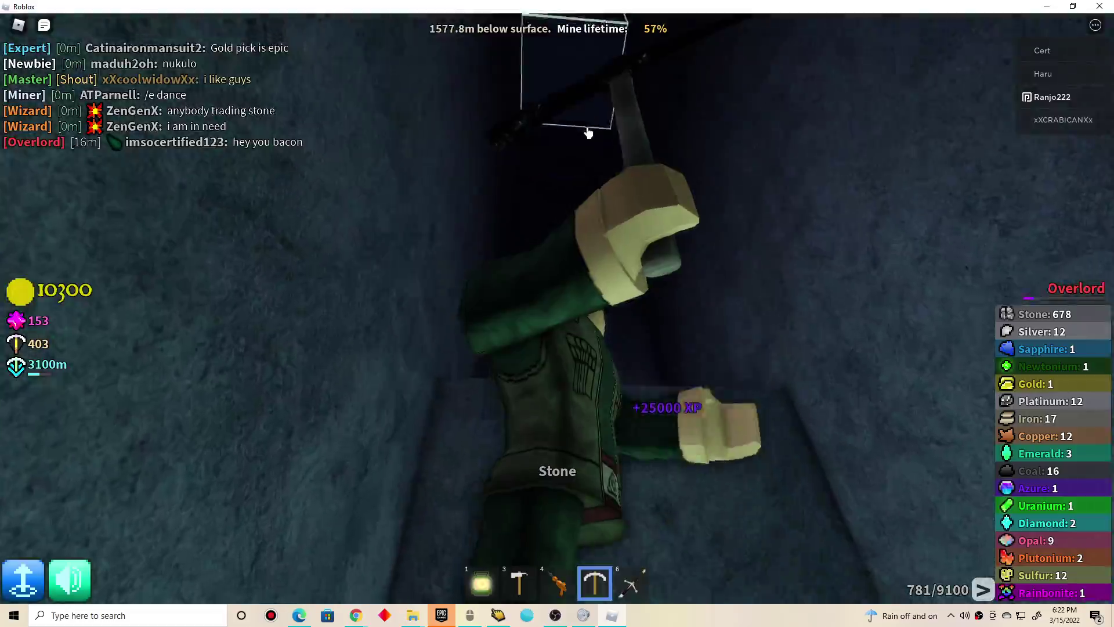
# Look straight down and dig through stone and coal to about 1620m
pyautogui.rightClick(571, 158)
pyautogui.click(517, 391)
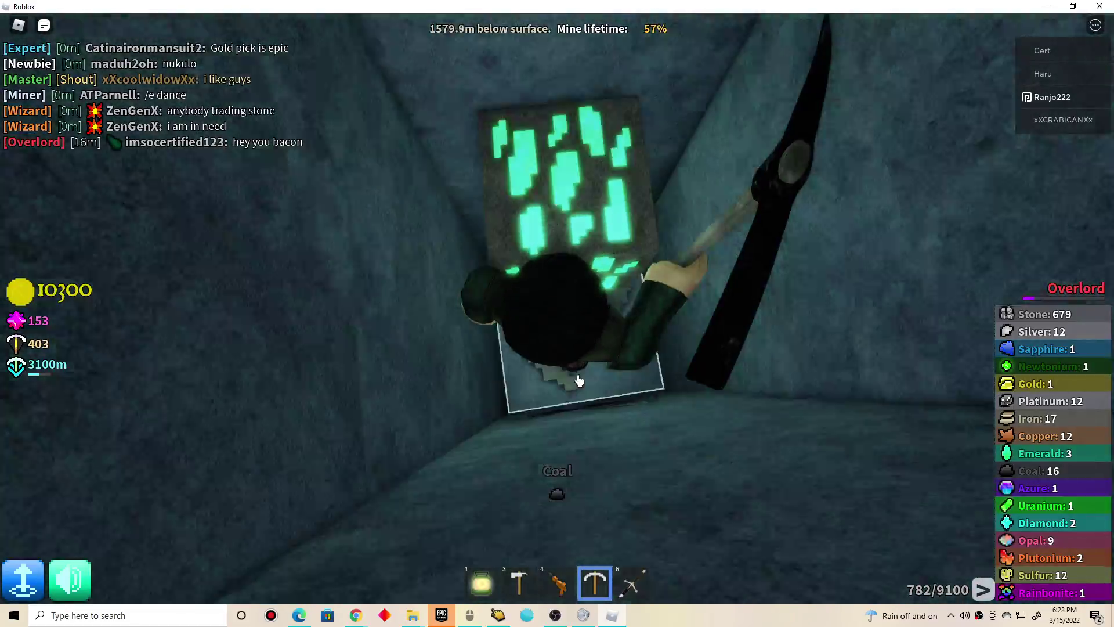
pyautogui.moveTo(578, 380)
pyautogui.mouseDown()
pyautogui.moveTo(567, 378)
pyautogui.moveTo(585, 367)
pyautogui.mouseUp()
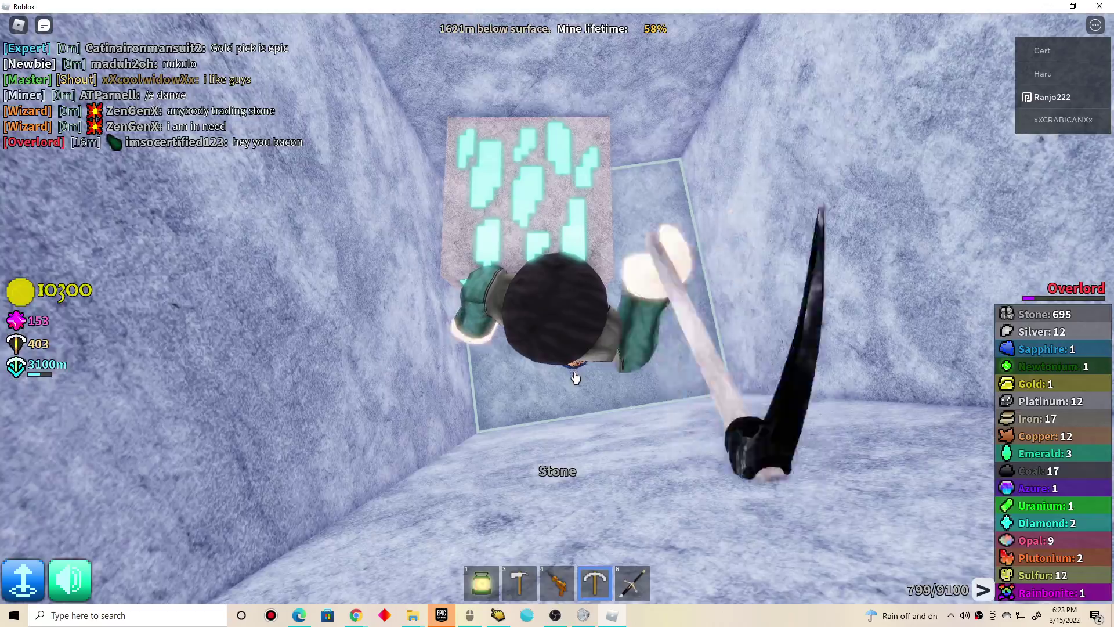
# Expose and mine the magenta Unobtainium crystal
pyautogui.click(574, 377)
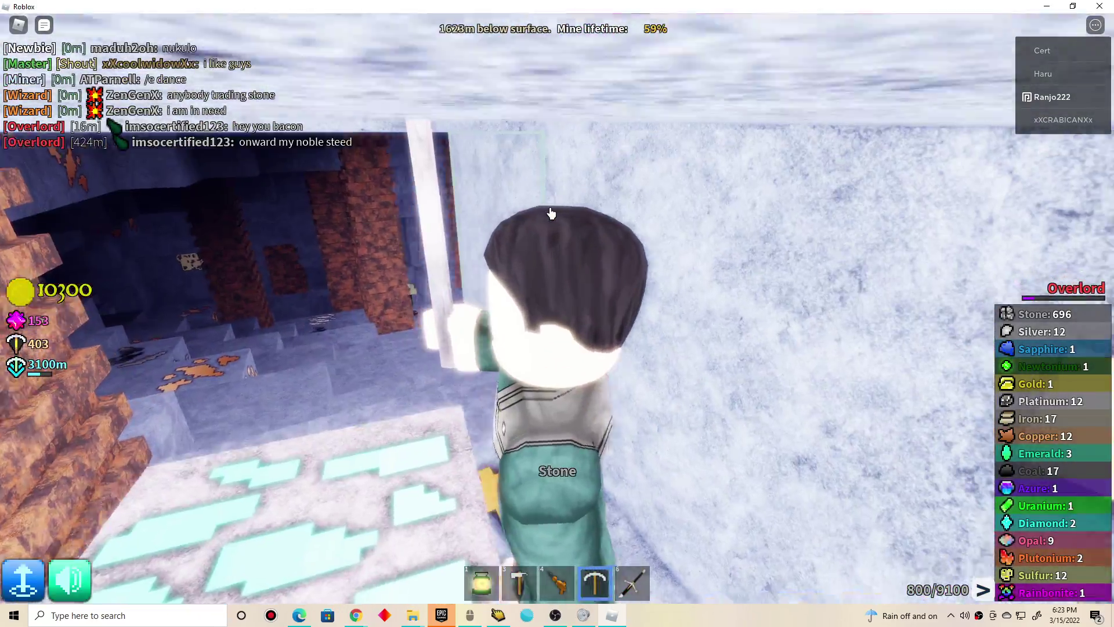
pyautogui.moveTo(549, 214)
pyautogui.mouseDown()
pyautogui.moveTo(452, 123)
pyautogui.moveTo(610, 150)
pyautogui.moveTo(549, 153)
pyautogui.mouseUp()
pyautogui.click(452, 123)
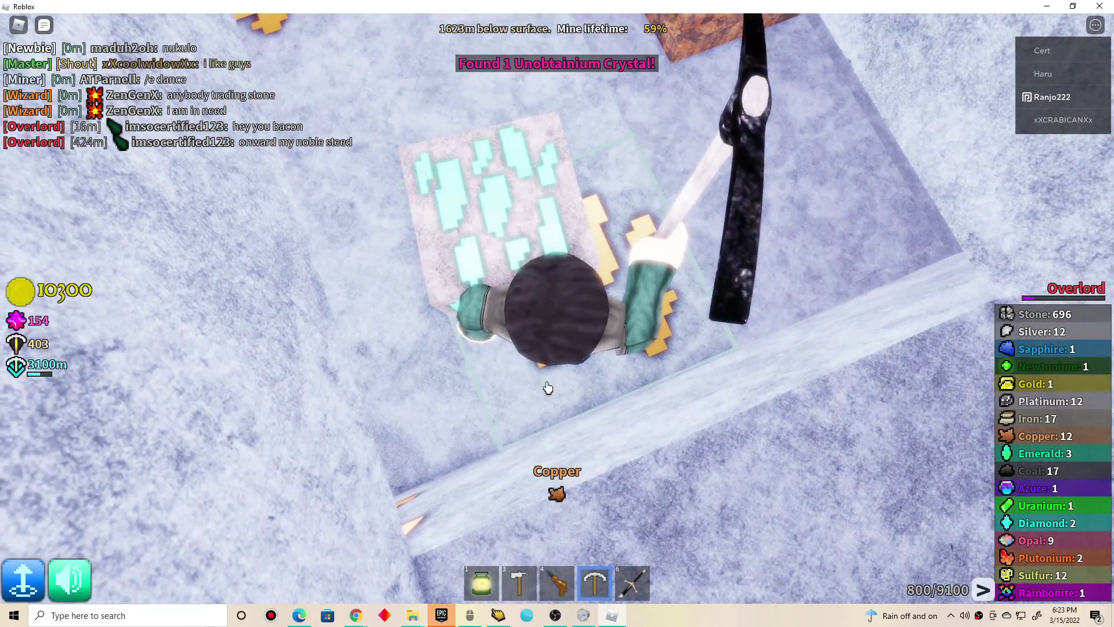
# Dig down through copper, coal and stone into the icy layer near 1685m
pyautogui.click(548, 383)
pyautogui.click(560, 374)
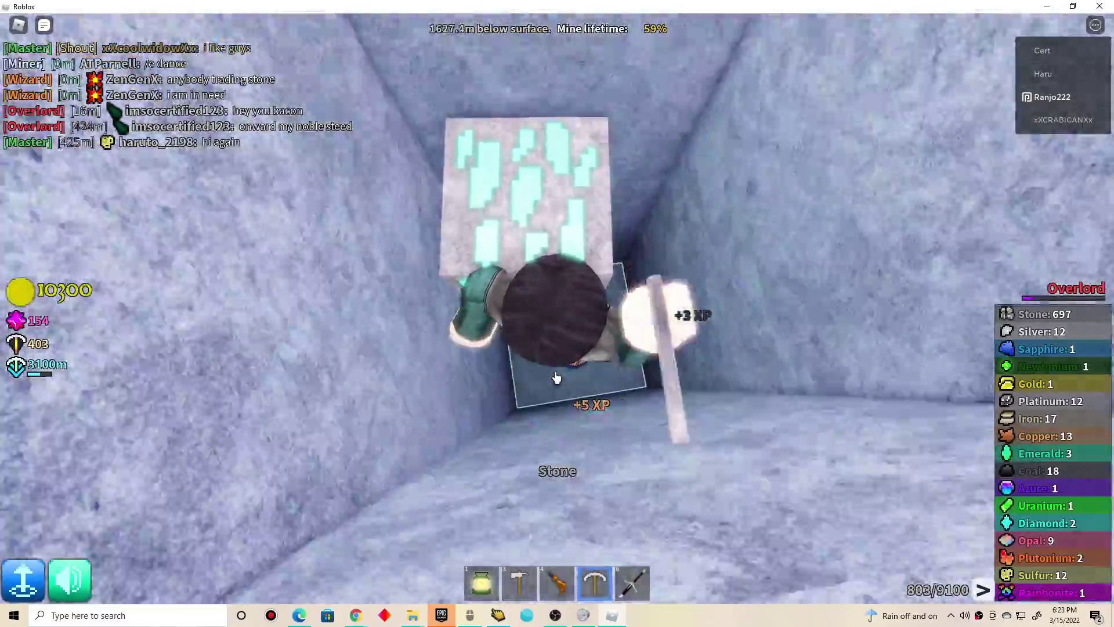
pyautogui.click(557, 380)
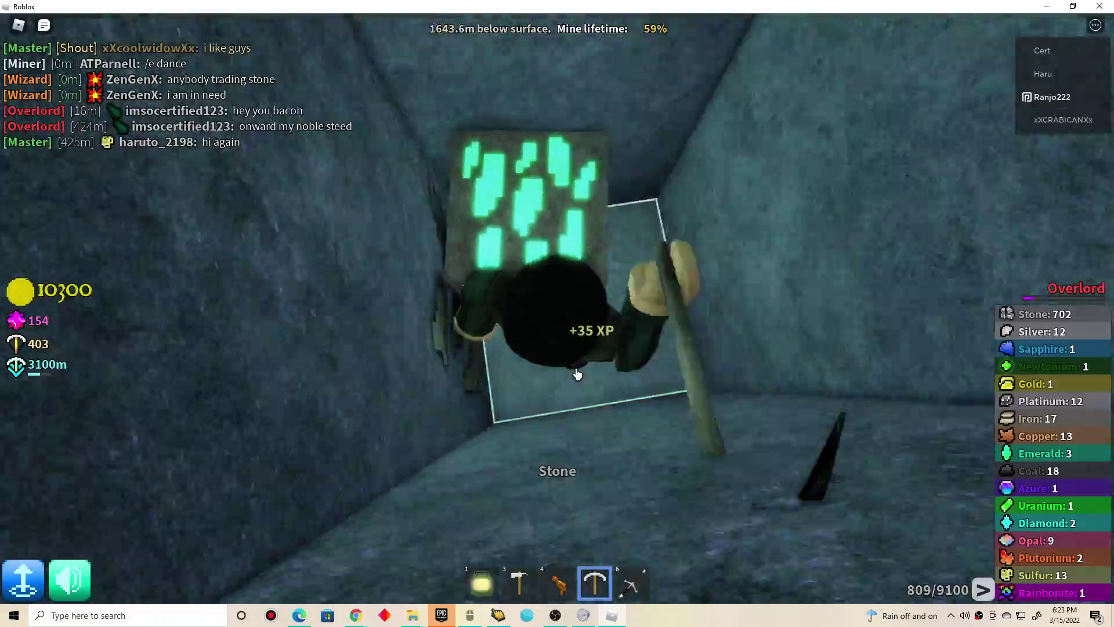
pyautogui.click(575, 374)
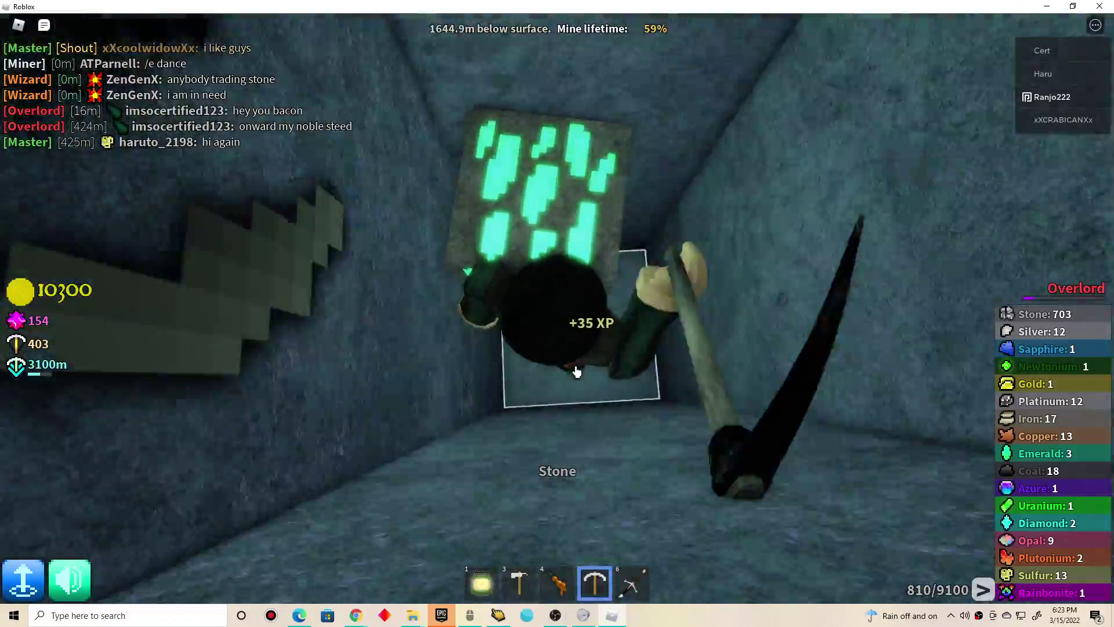
pyautogui.click(574, 373)
pyautogui.click(574, 371)
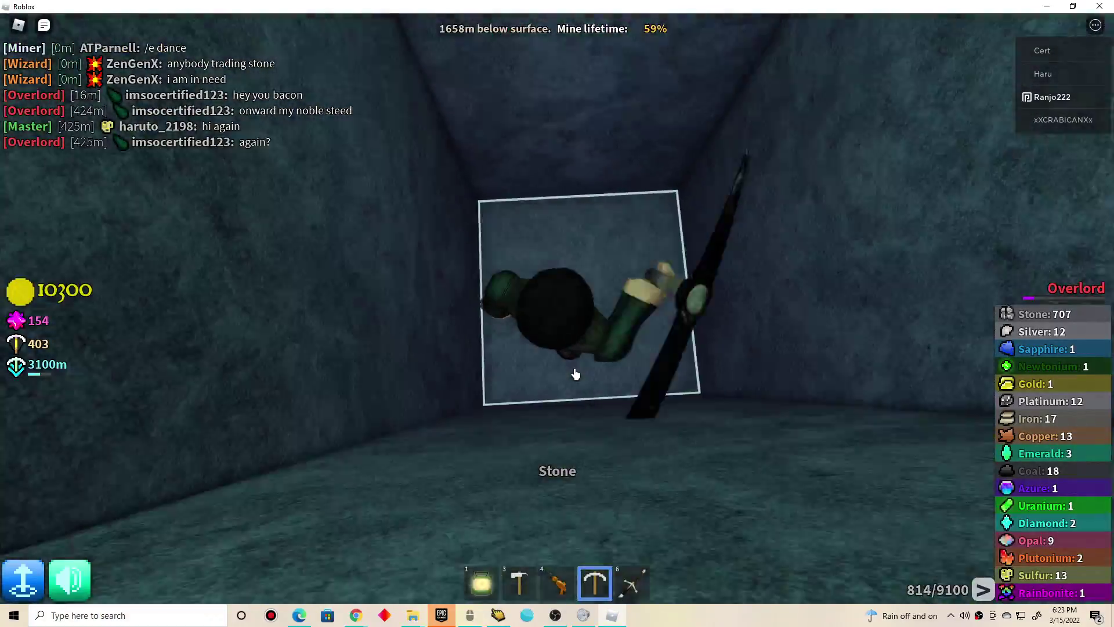
pyautogui.click(575, 374)
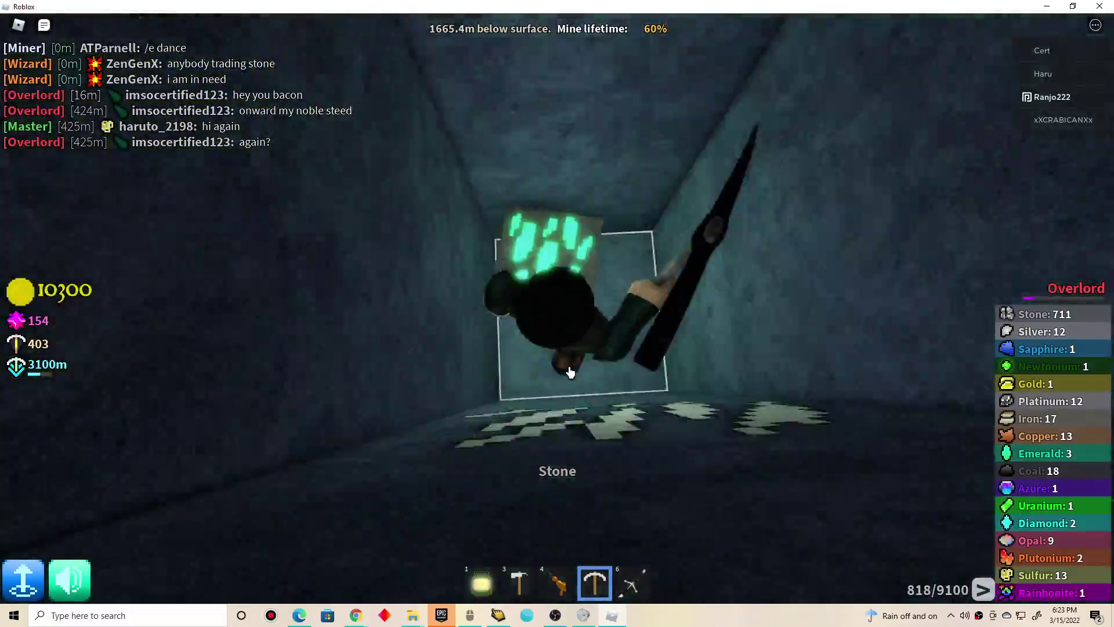
pyautogui.click(572, 373)
pyautogui.click(569, 372)
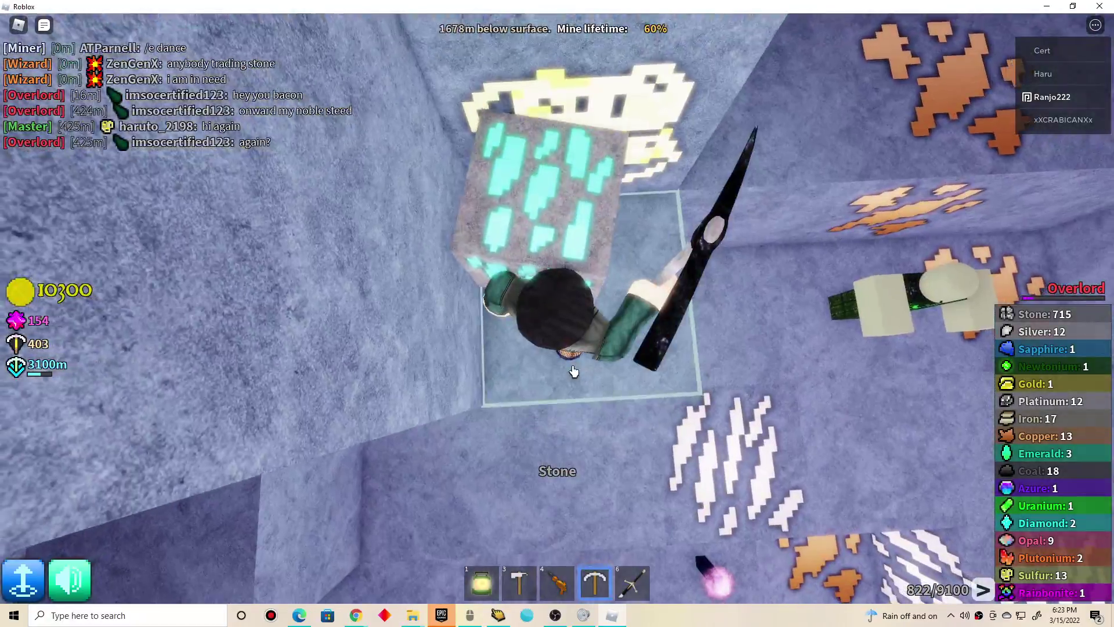
pyautogui.click(574, 357)
pyautogui.click(576, 345)
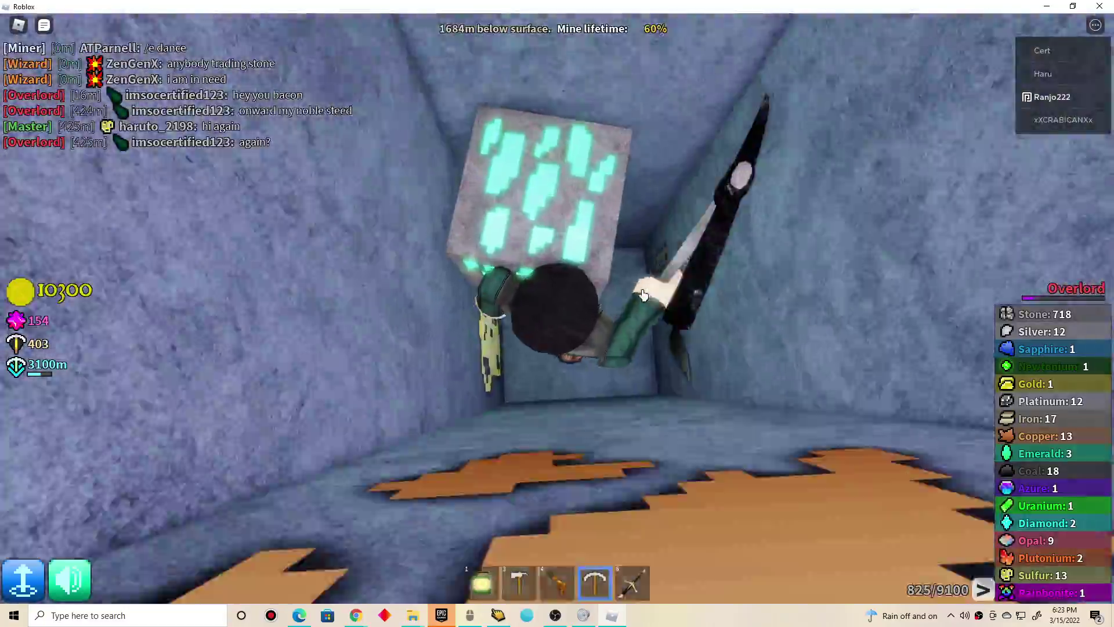
# Use the slot-6 tool toward the green block, reveal the gold vein and start mining it
pyautogui.press('6')
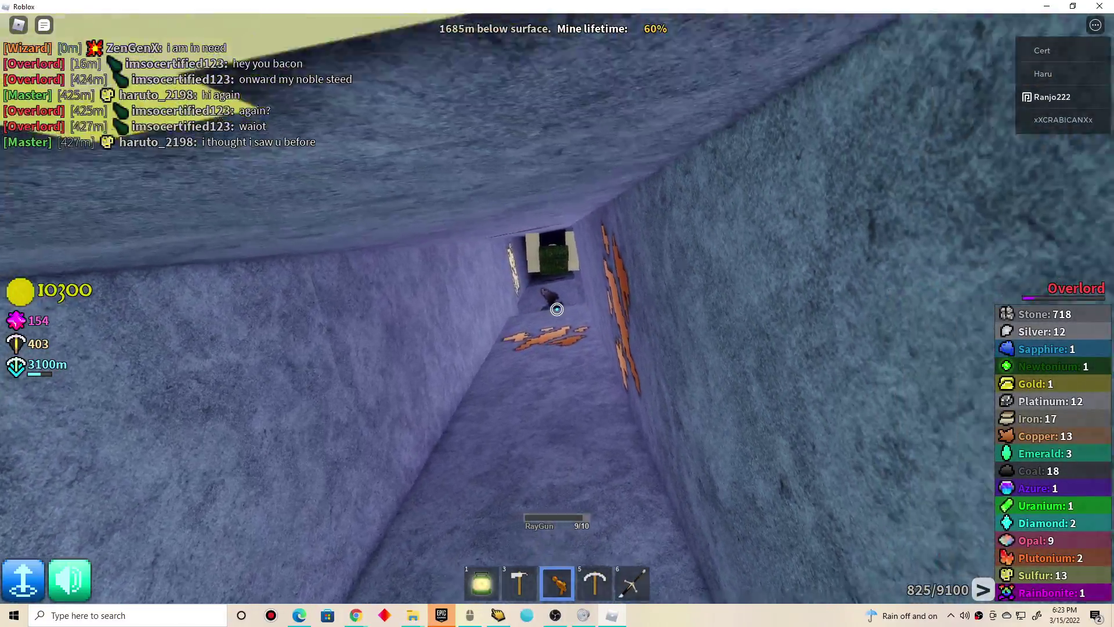
pyautogui.moveTo(557, 310); pyautogui.dragTo(559, 315)
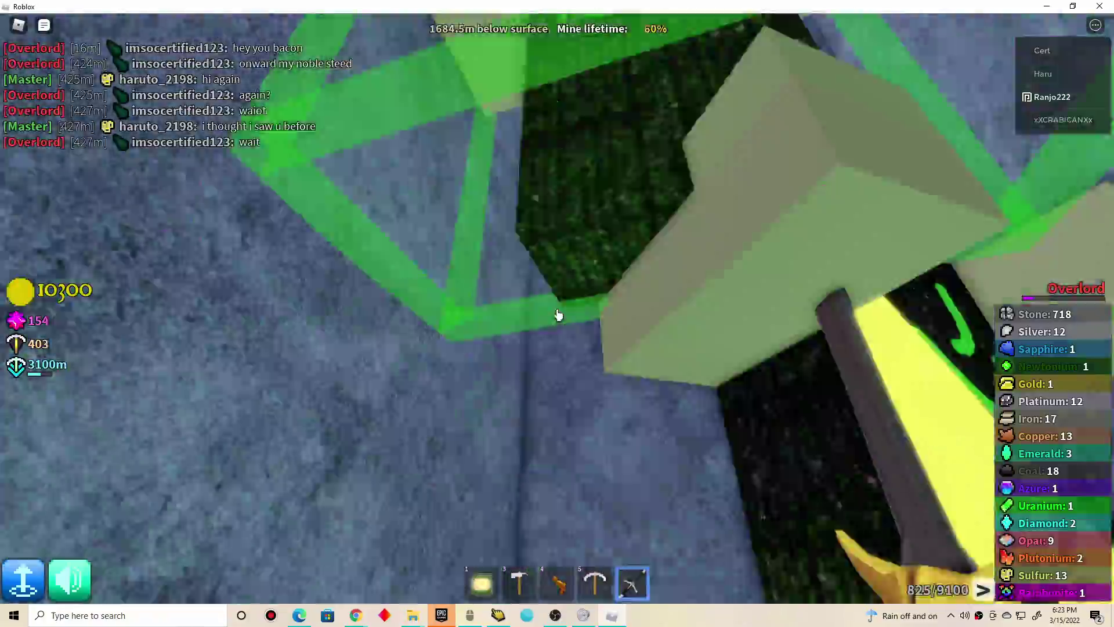
pyautogui.click(559, 315)
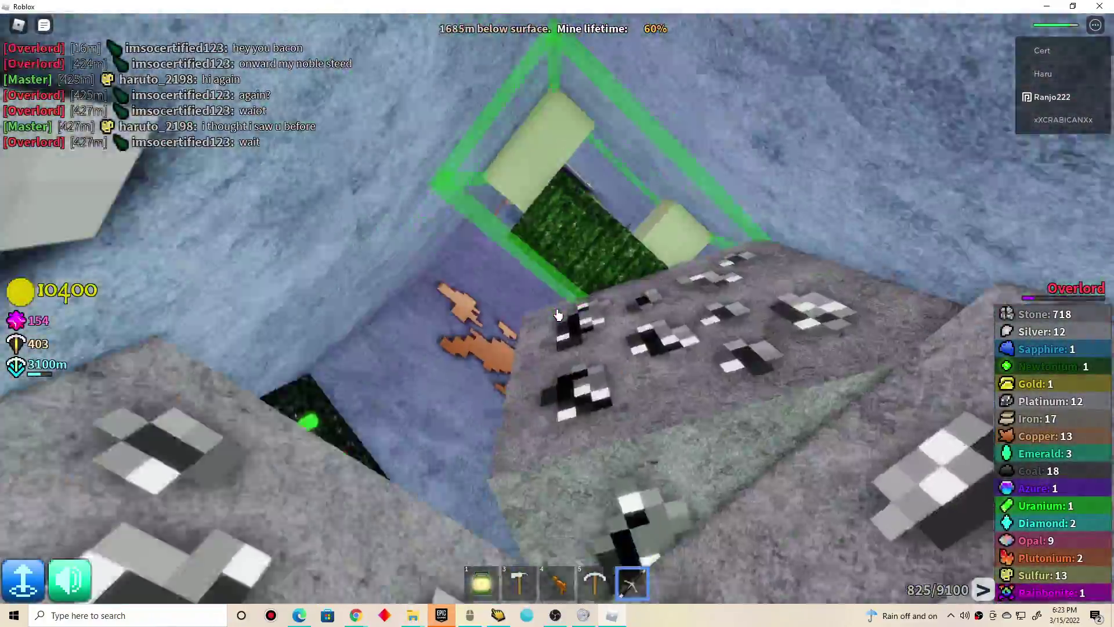
pyautogui.moveTo(558, 315); pyautogui.dragTo(558, 316)
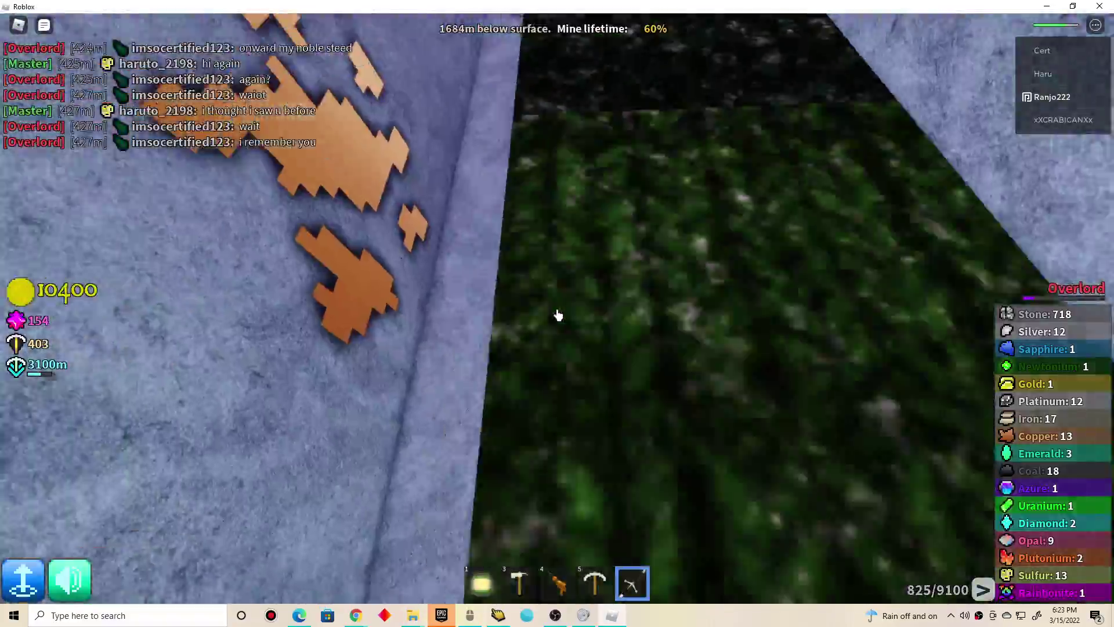
pyautogui.click(558, 316)
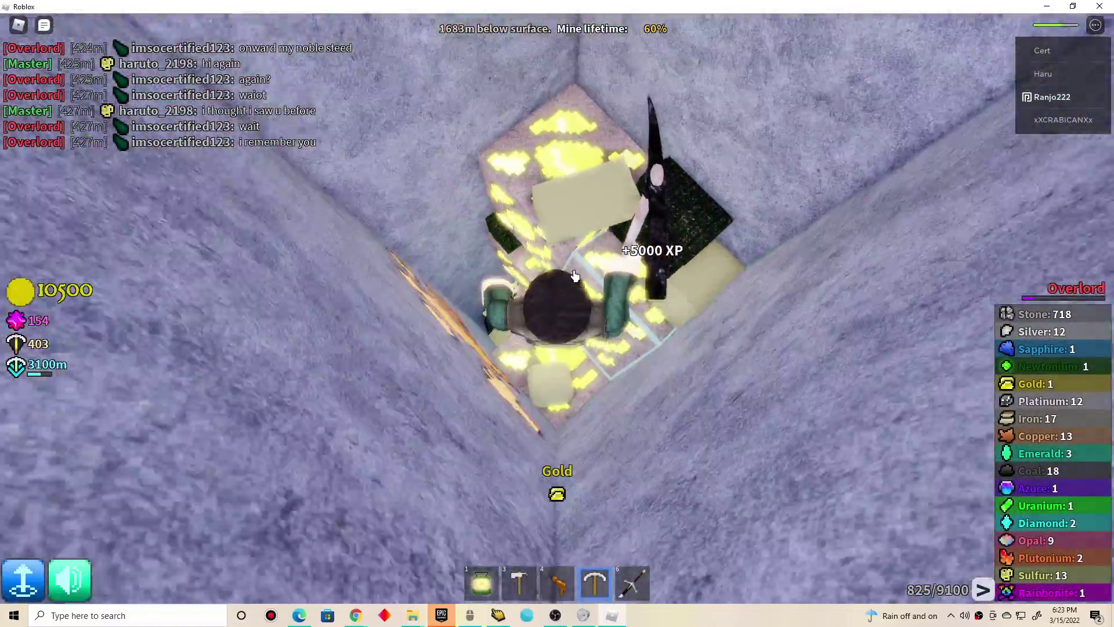
pyautogui.moveTo(574, 277); pyautogui.dragTo(665, 307)
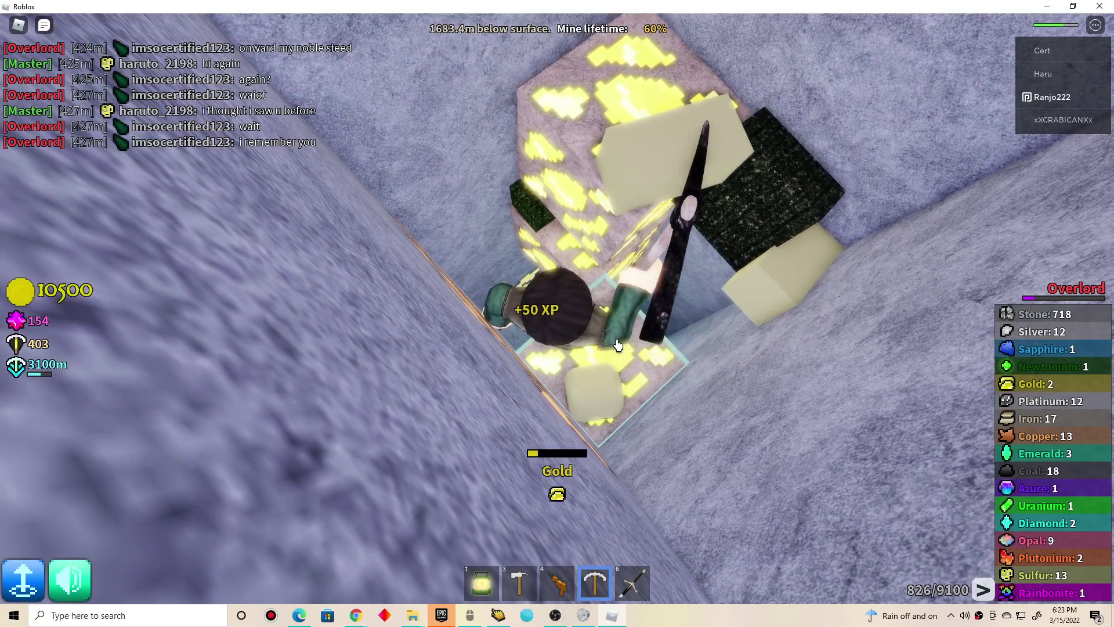
# Finish mining the gold ore block and re-equip the pickaxe
pyautogui.click(615, 346)
pyautogui.click(570, 354)
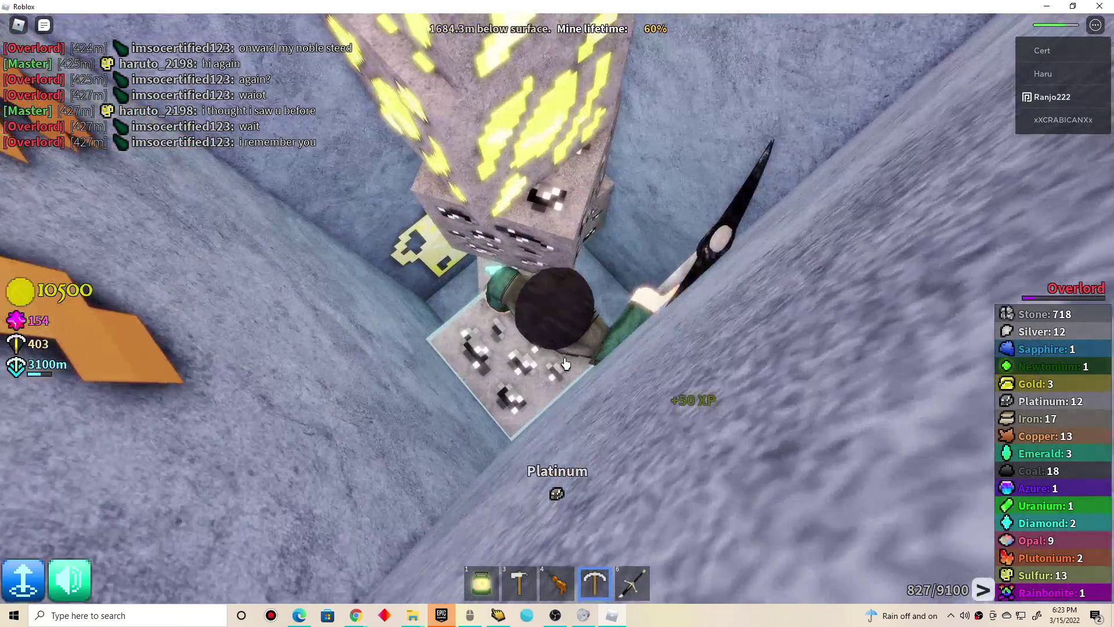
pyautogui.scroll(5, 548, 344)
pyautogui.press('3')
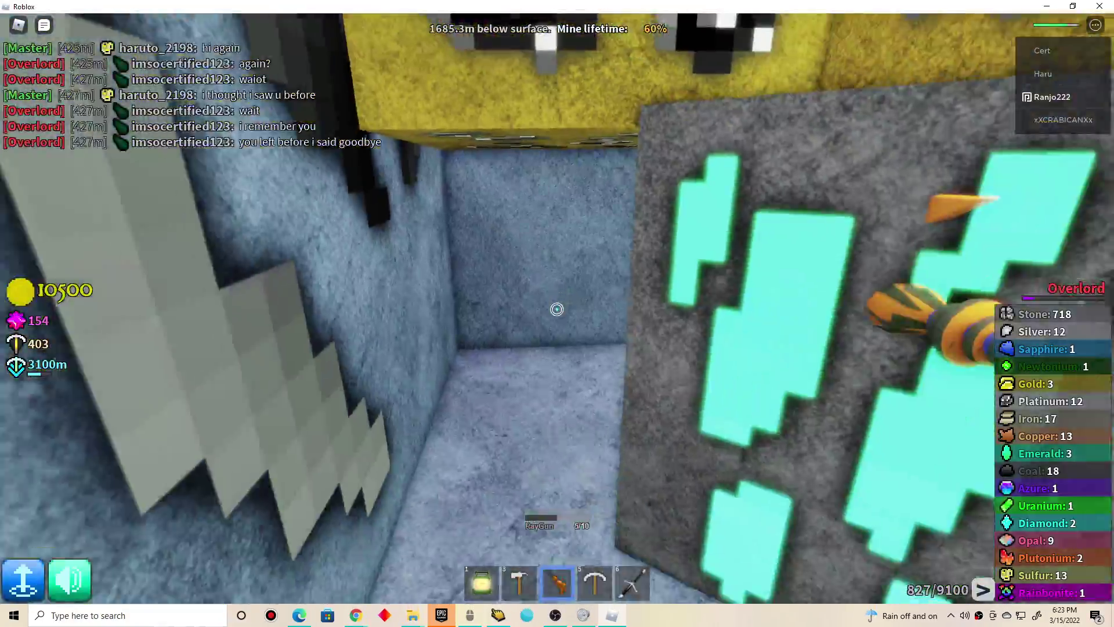
pyautogui.scroll(-3, 558, 309)
pyautogui.press('4')
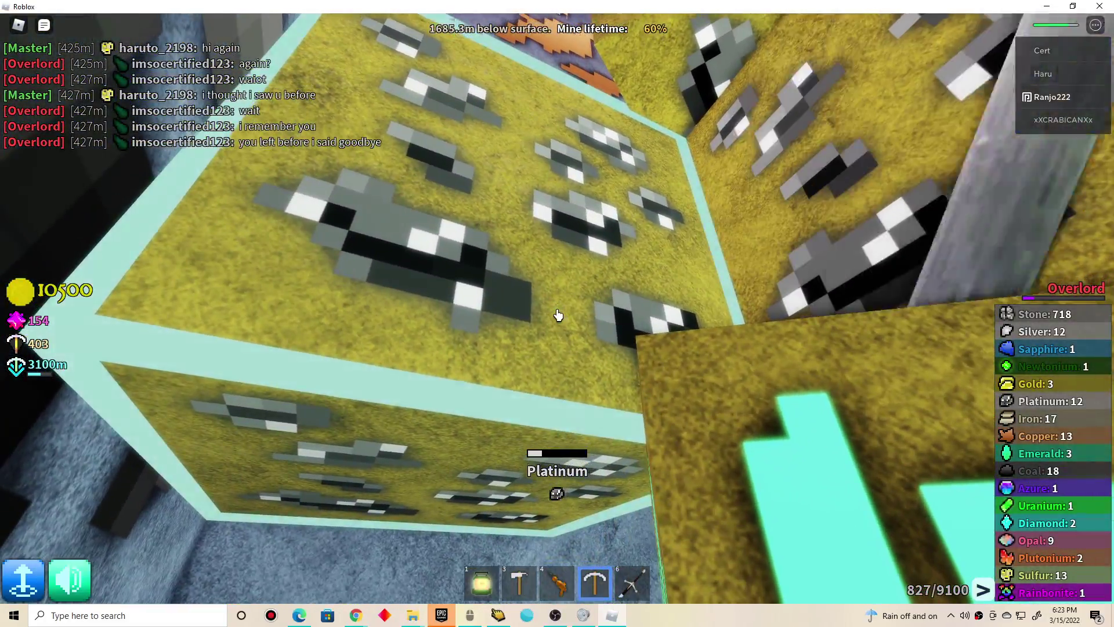
# Mine the platinum ore blocks and the next gold block, reaching Platinum 15
pyautogui.moveTo(558, 315); pyautogui.dragTo(558, 315)
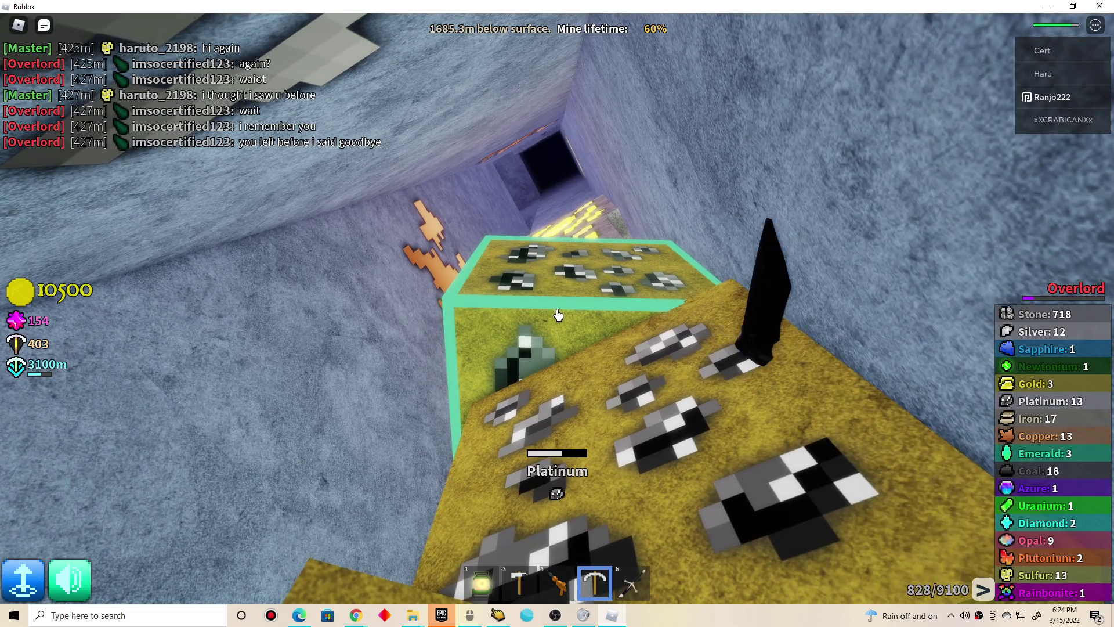
pyautogui.moveTo(558, 316); pyautogui.dragTo(591, 327)
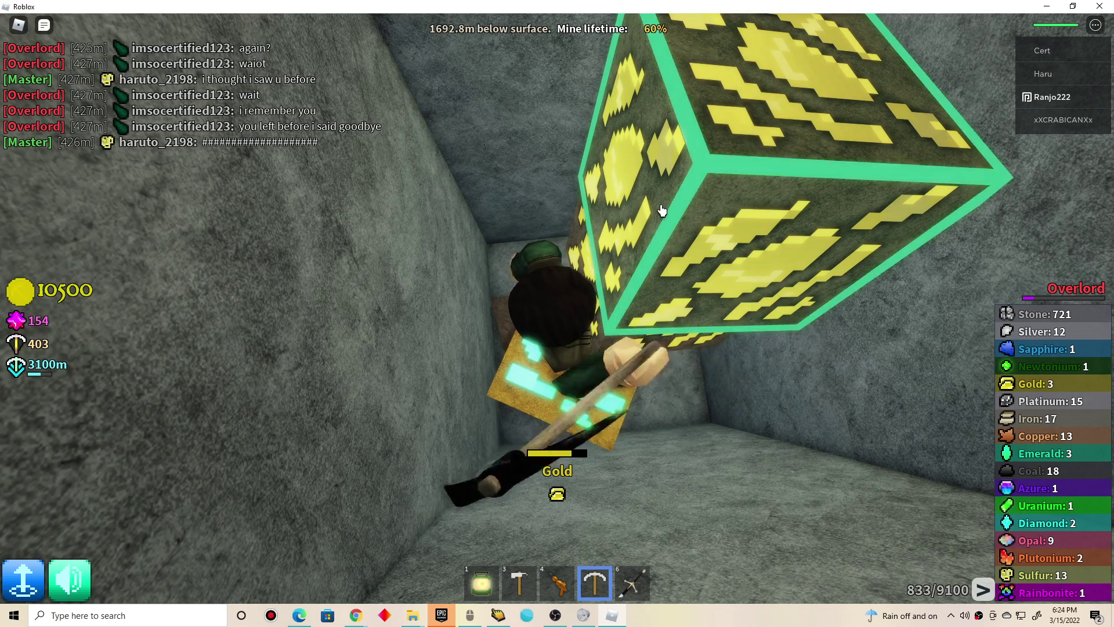
pyautogui.moveTo(661, 211); pyautogui.dragTo(662, 211)
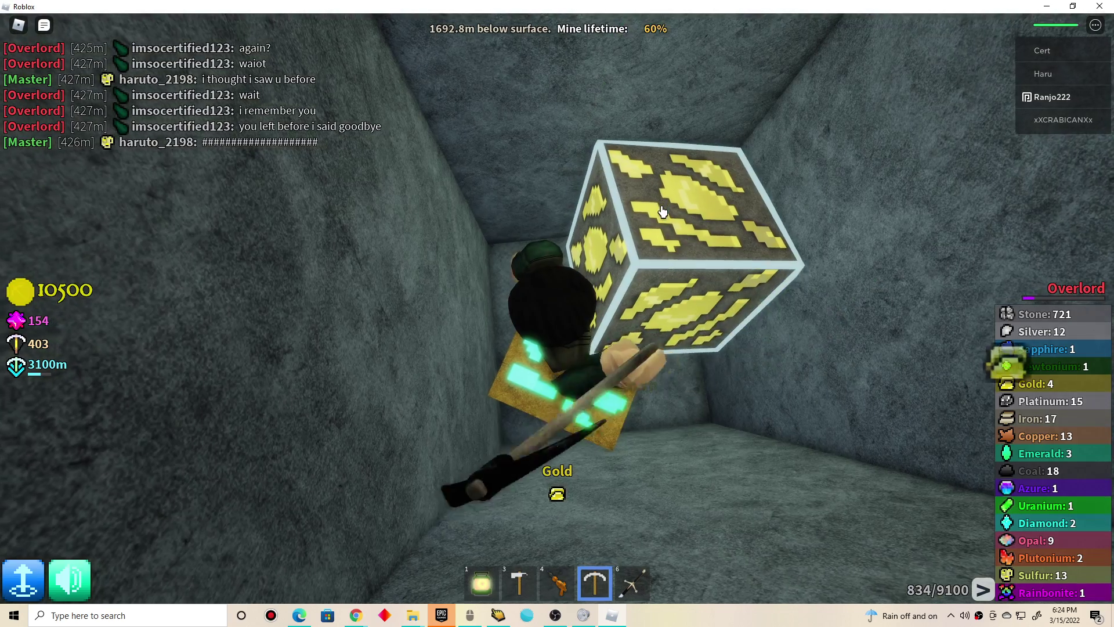
# Mine another gold ore and dig down through the stone past 1700m
pyautogui.click(677, 271)
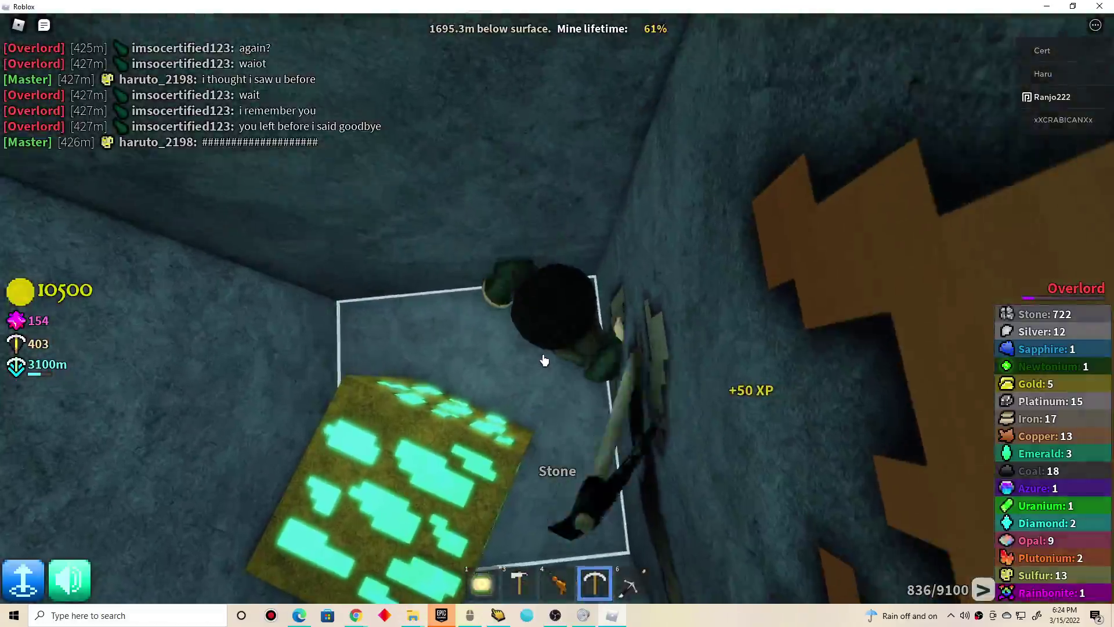
pyautogui.click(548, 362)
pyautogui.click(553, 365)
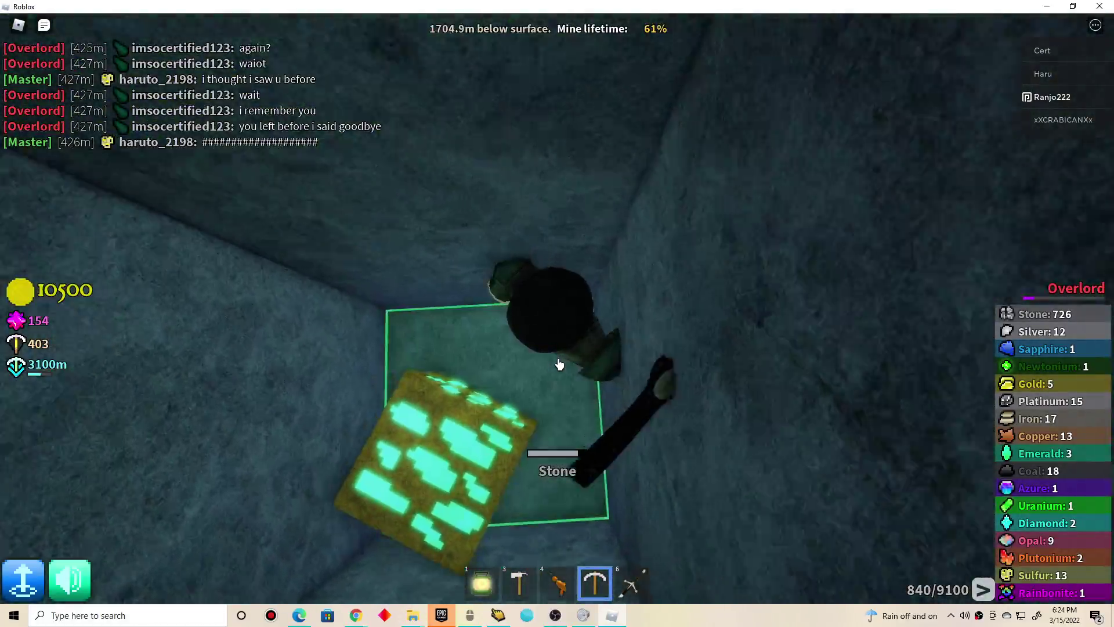
pyautogui.click(559, 363)
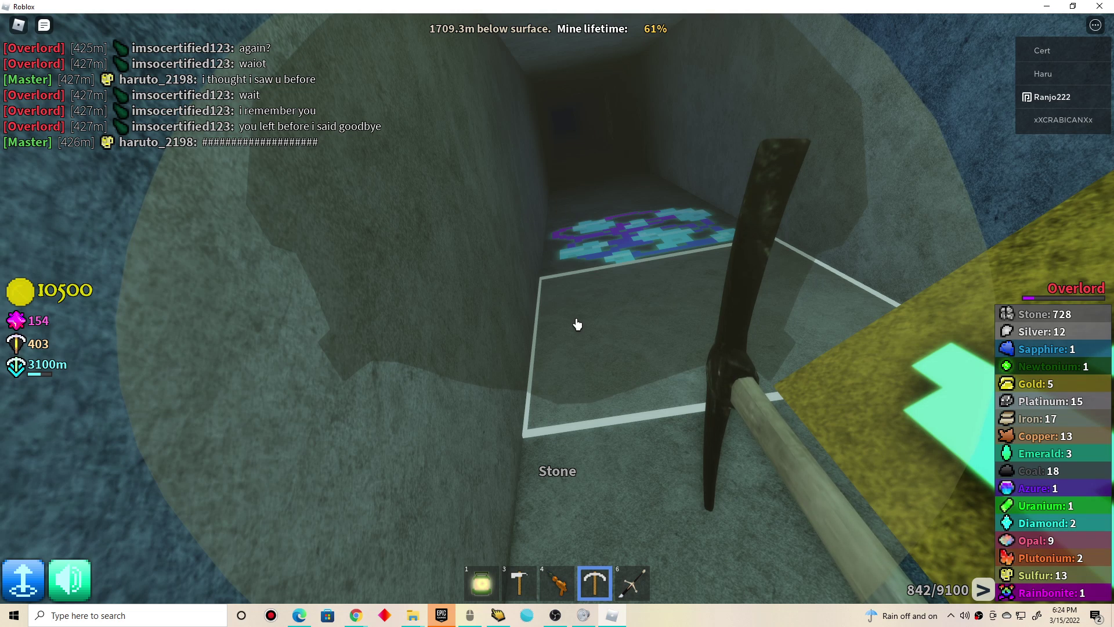
# Shoot the Azure ore with the RayGun for 25000 XP, then dig further down to ~1723m
pyautogui.click(607, 240)
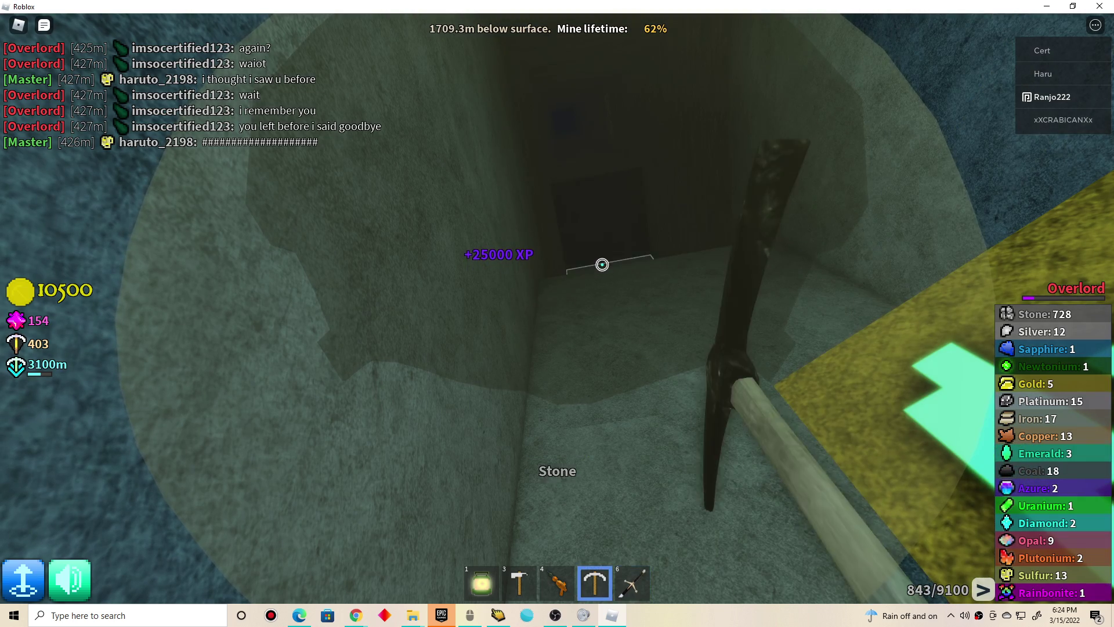
pyautogui.scroll(-3, 602, 264)
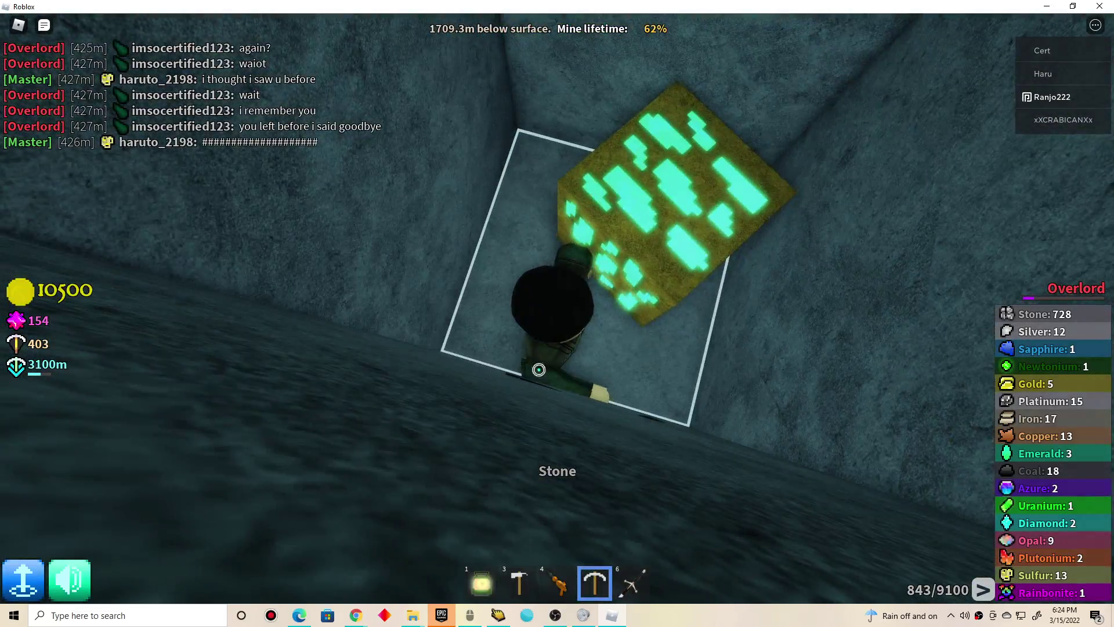
pyautogui.click(586, 354)
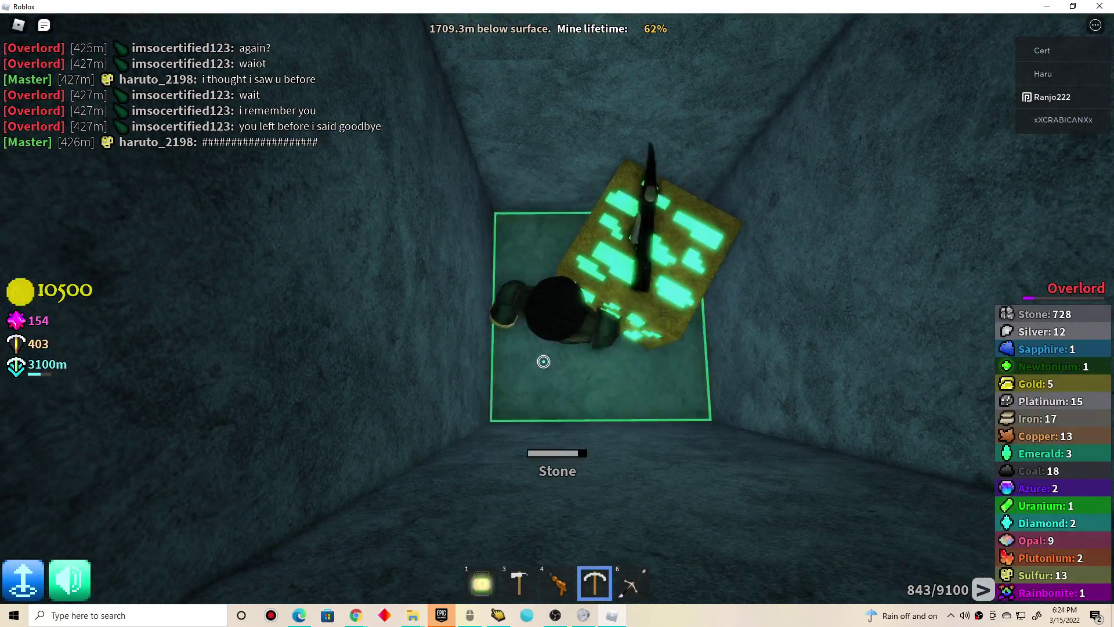
pyautogui.moveTo(543, 361)
pyautogui.mouseDown()
pyautogui.moveTo(577, 358)
pyautogui.moveTo(557, 310)
pyautogui.mouseUp()
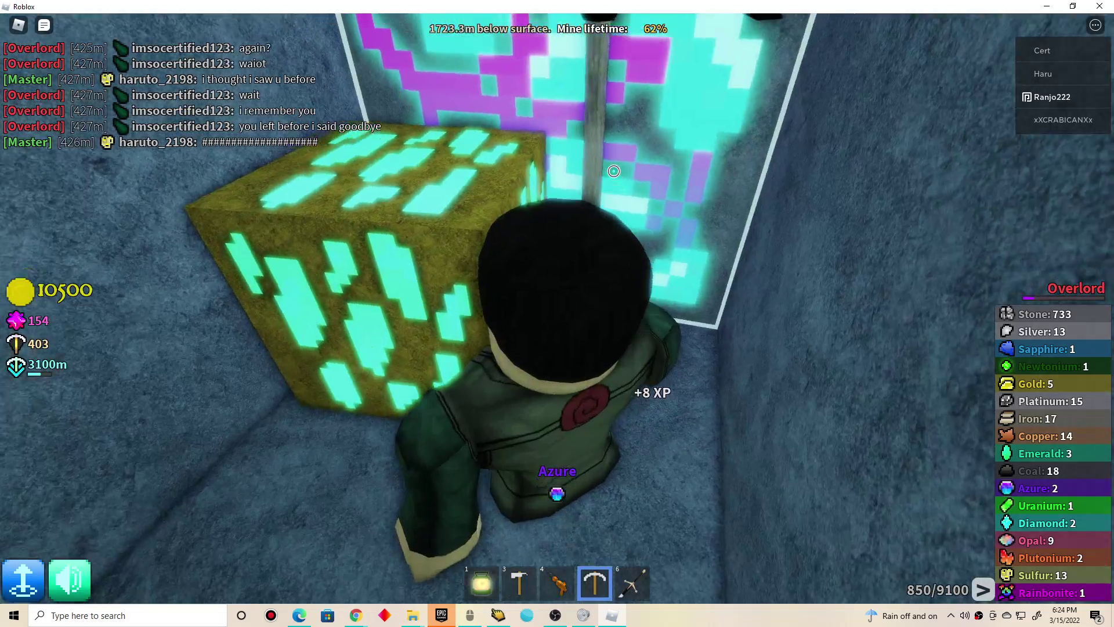
# Swap between the second pickaxe and ray gun and turn toward the azure ore wall
pyautogui.press('6')
pyautogui.scroll(2, 557, 309)
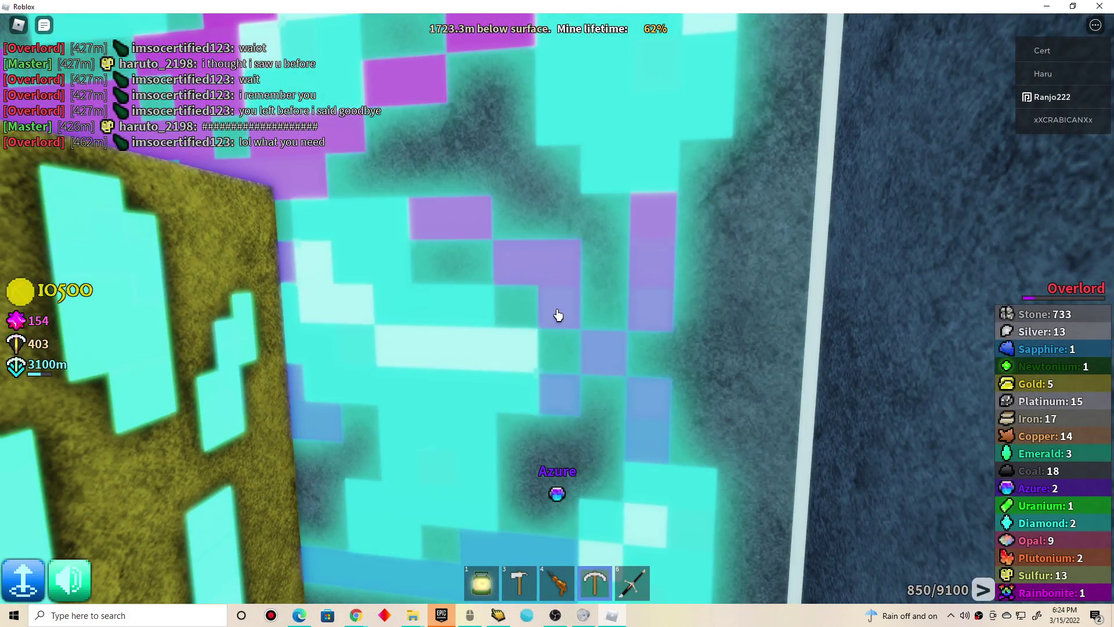
pyautogui.scroll(-3, 558, 315)
pyautogui.press('3')
pyautogui.click(558, 315)
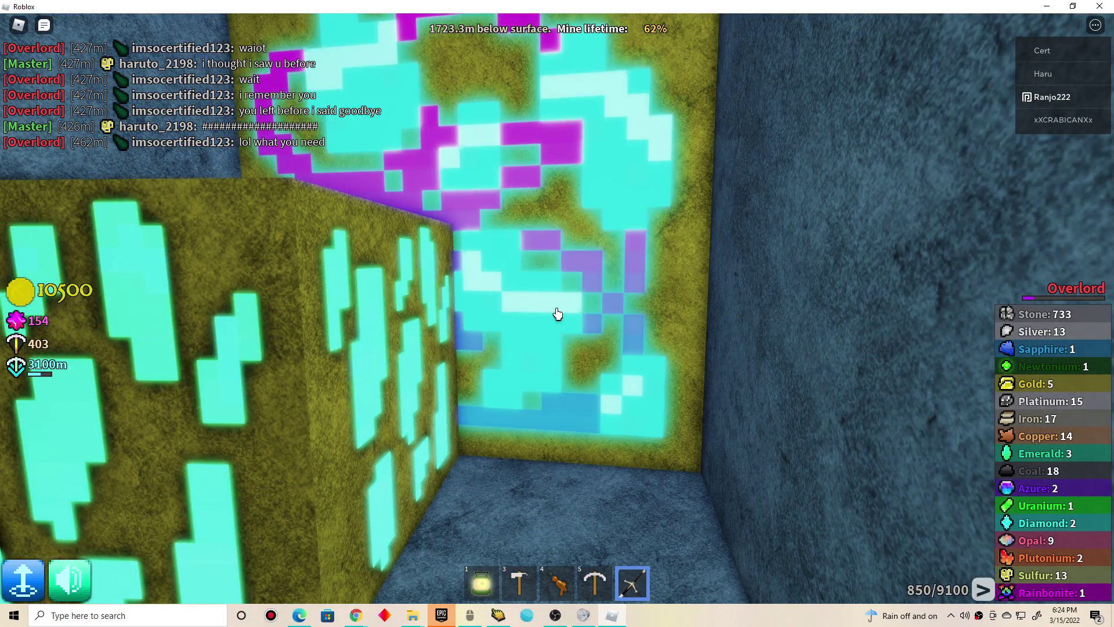
pyautogui.rightClick(557, 314)
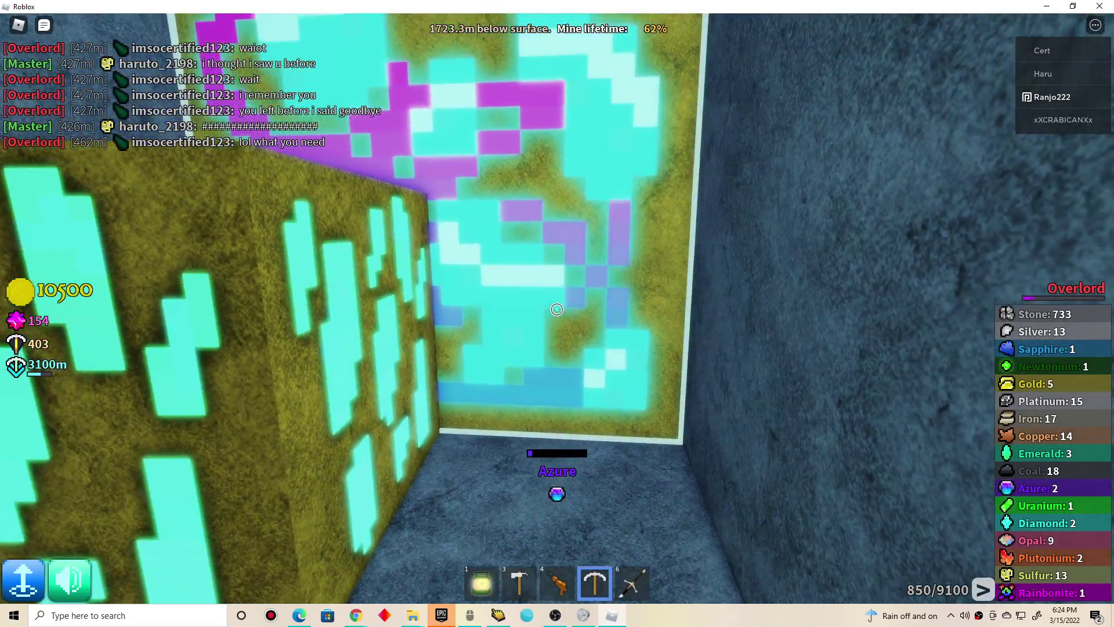
pyautogui.scroll(-3, 556, 309)
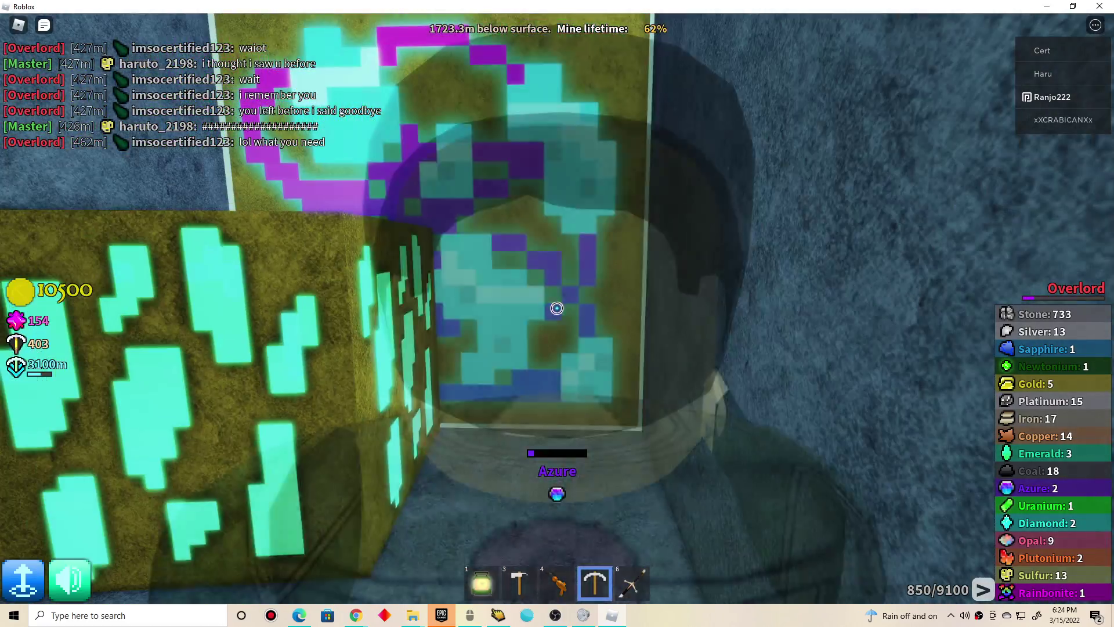
pyautogui.scroll(-3, 552, 303)
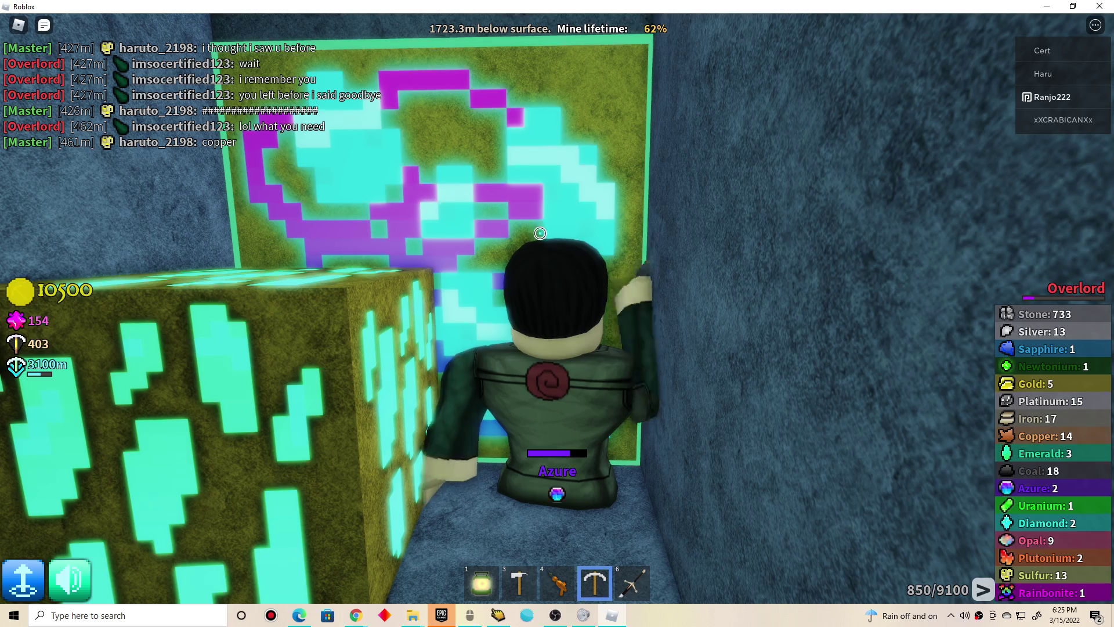
# Break the large azure ore block, then dig down to about 1738m with the pickaxe
pyautogui.moveTo(540, 231); pyautogui.dragTo(554, 224)
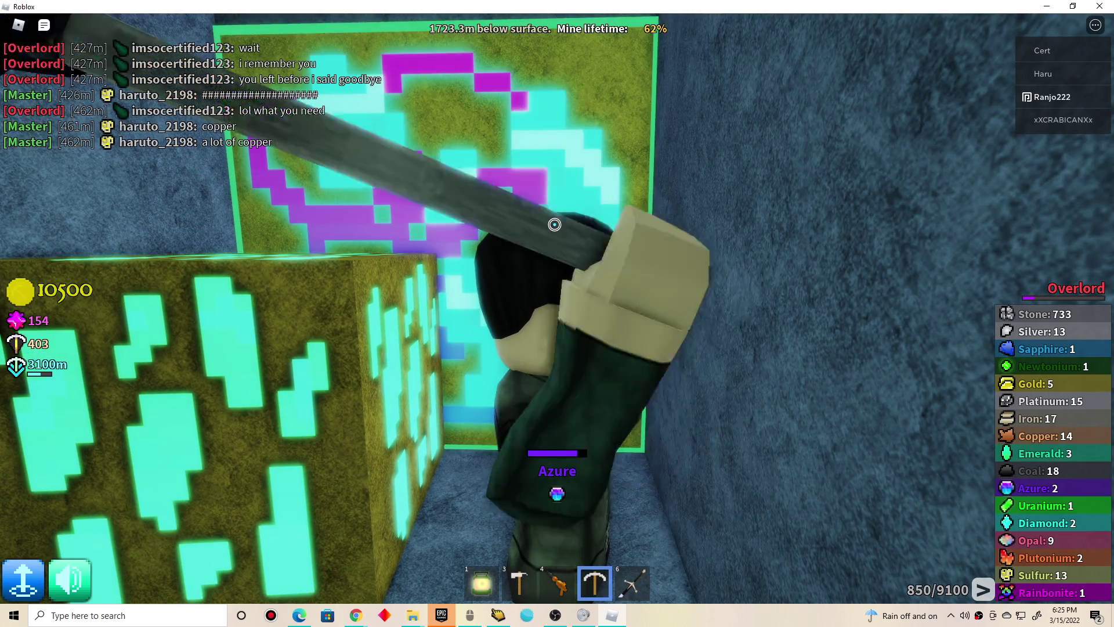
pyautogui.moveTo(554, 224)
pyautogui.mouseDown()
pyautogui.moveTo(564, 204)
pyautogui.moveTo(760, 312)
pyautogui.moveTo(541, 223)
pyautogui.moveTo(582, 355)
pyautogui.moveTo(563, 366)
pyautogui.moveTo(669, 229)
pyautogui.moveTo(609, 166)
pyautogui.mouseUp()
pyautogui.press('5')
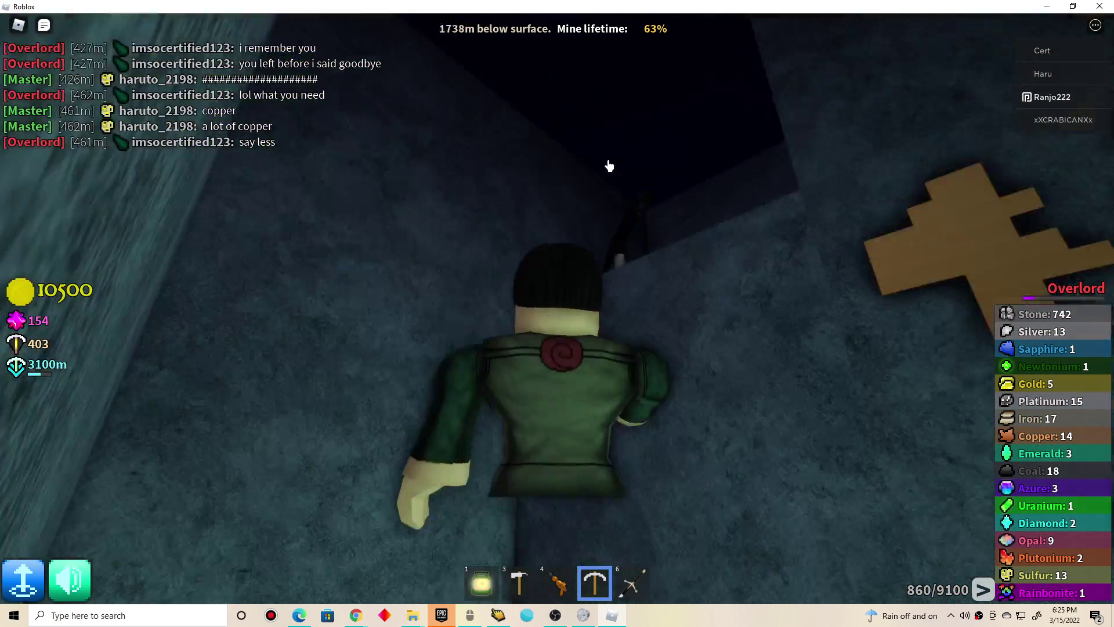
pyautogui.scroll(-5, 610, 165)
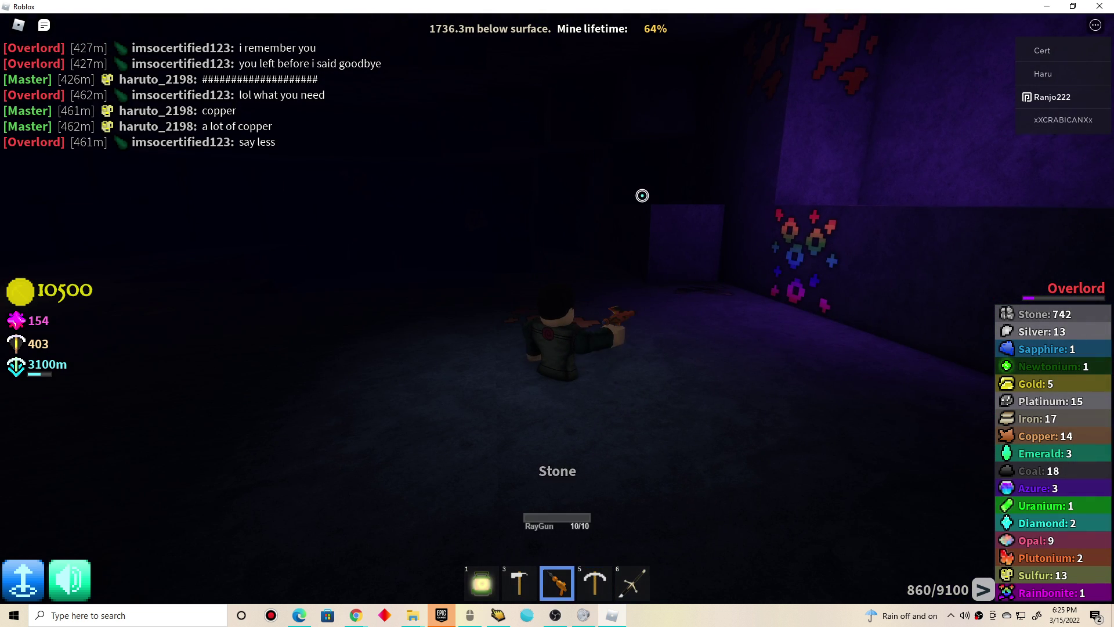
# Shoot and mine the Rainbonite ore block in the purple cave for the 15000 XP reward
pyautogui.click(696, 158)
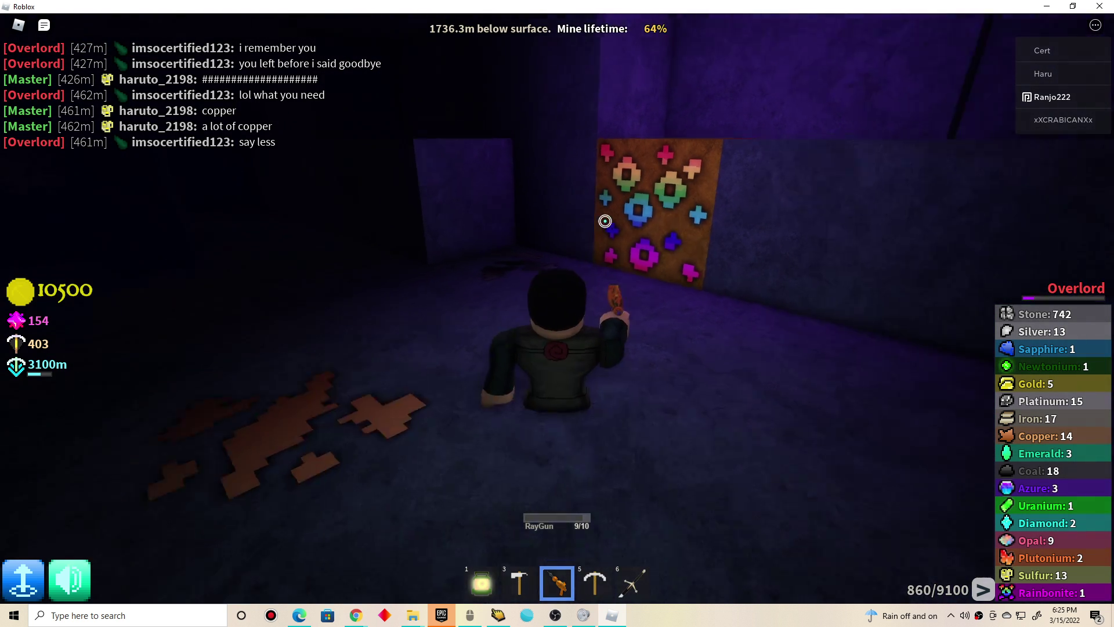
pyautogui.click(582, 230)
pyautogui.moveTo(624, 230); pyautogui.dragTo(607, 274)
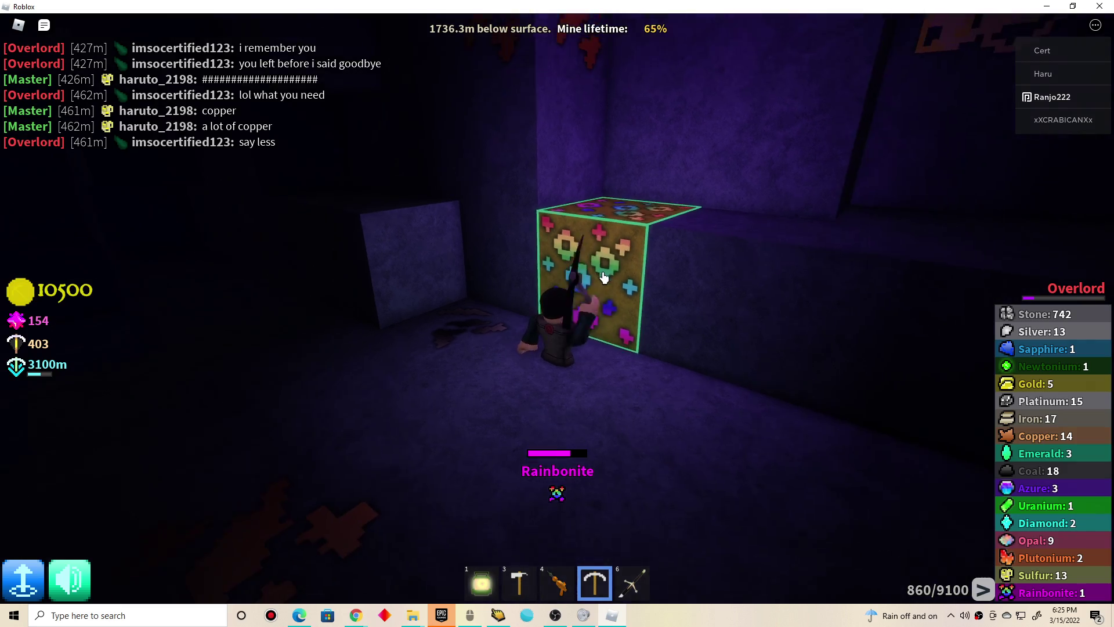
pyautogui.scroll(3, 623, 261)
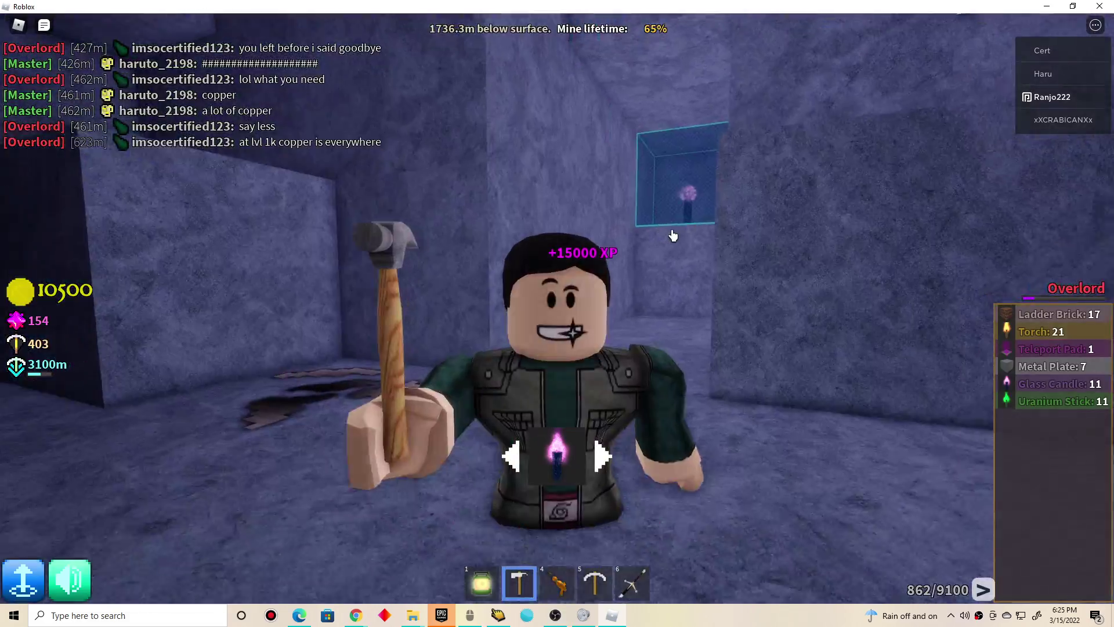
# Walk into the cave and look around for a spot for the base part
pyautogui.press('w')
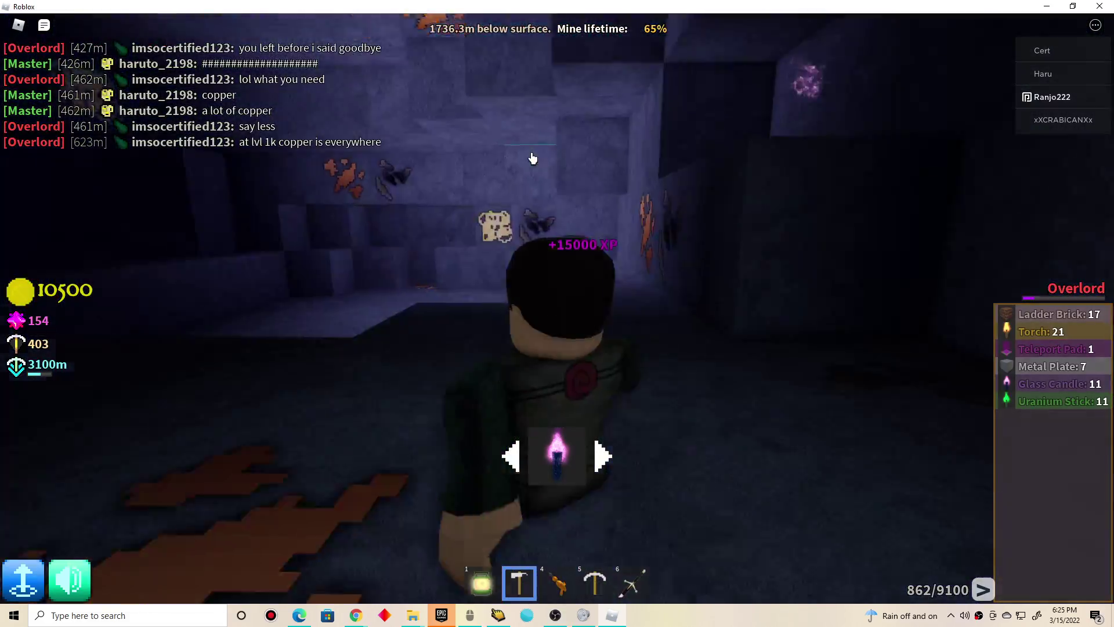
pyautogui.press('w')
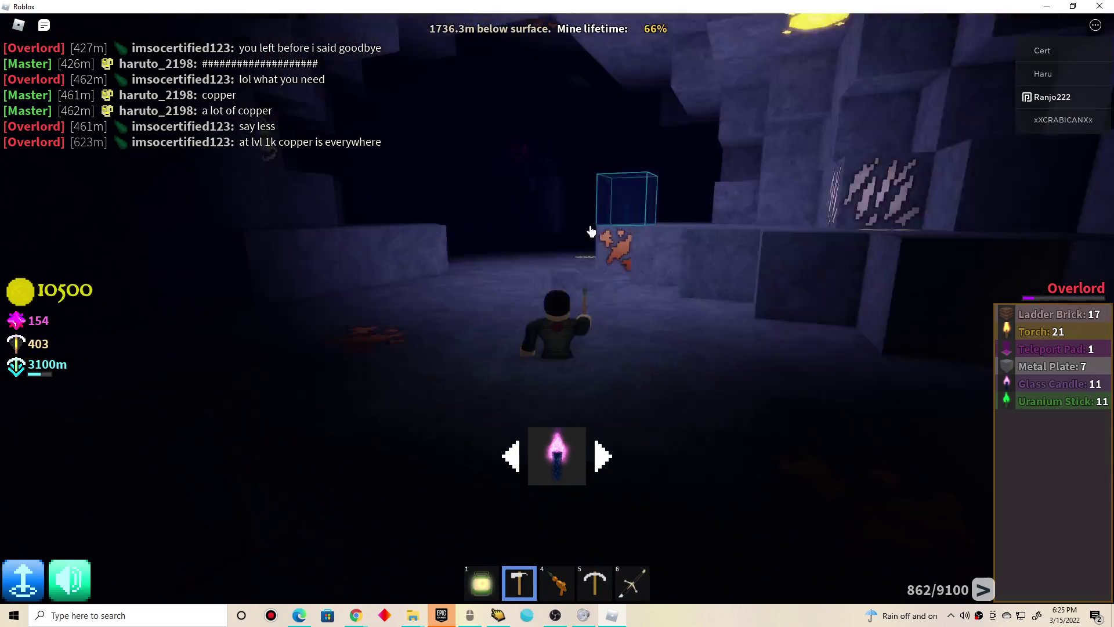
pyautogui.moveTo(497, 179)
pyautogui.mouseDown()
pyautogui.moveTo(523, 223)
pyautogui.moveTo(584, 203)
pyautogui.mouseUp()
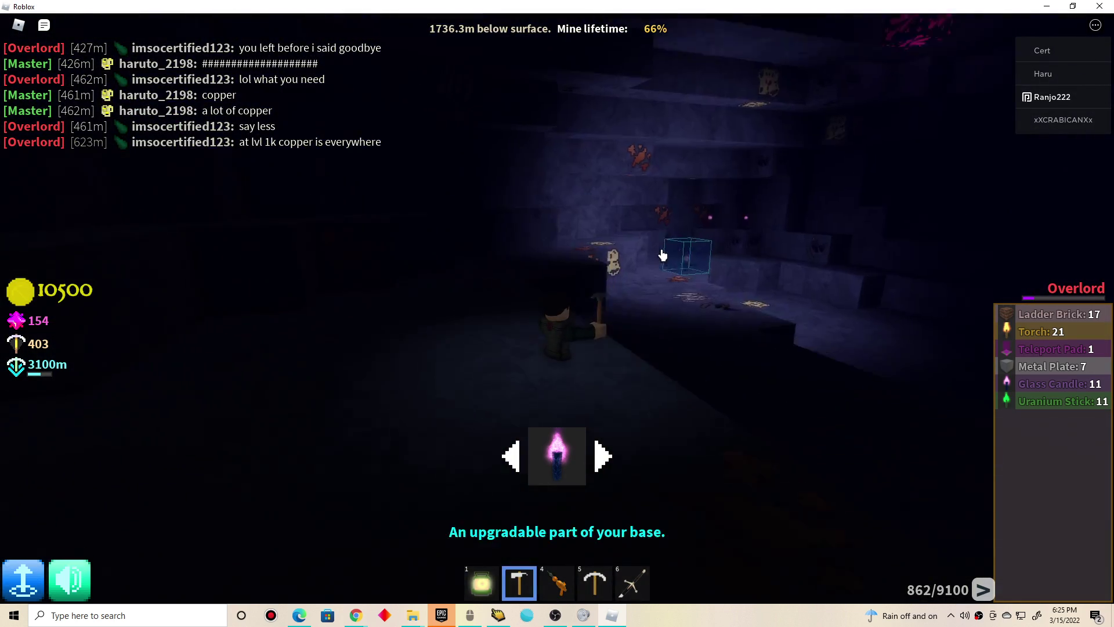
pyautogui.moveTo(661, 255); pyautogui.dragTo(559, 147)
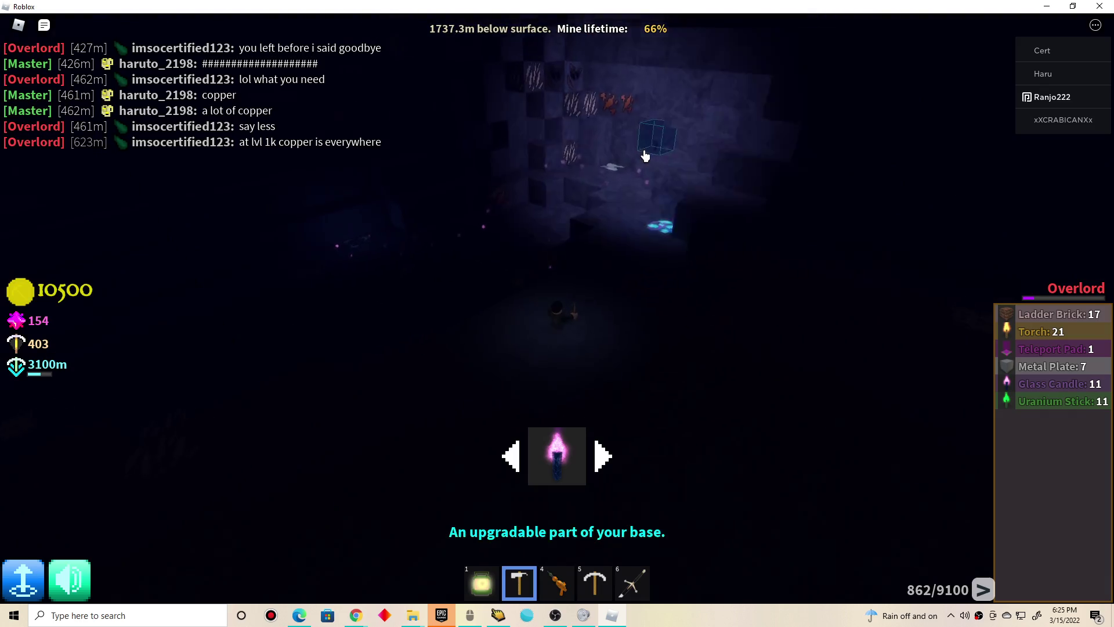
pyautogui.moveTo(659, 167); pyautogui.dragTo(391, 161)
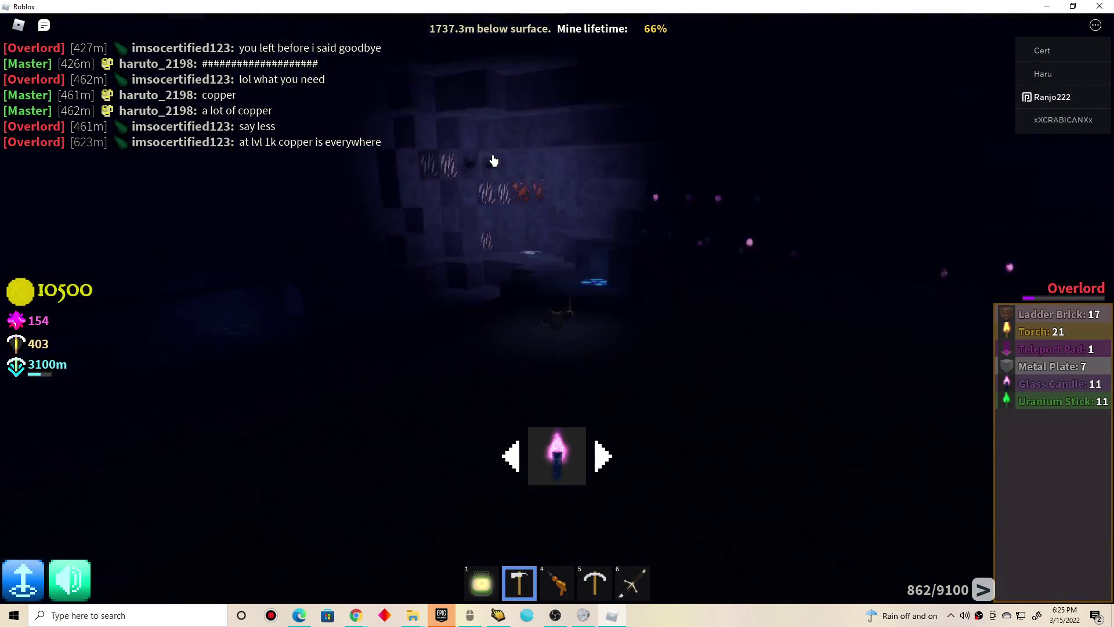
pyautogui.scroll(5, 493, 161)
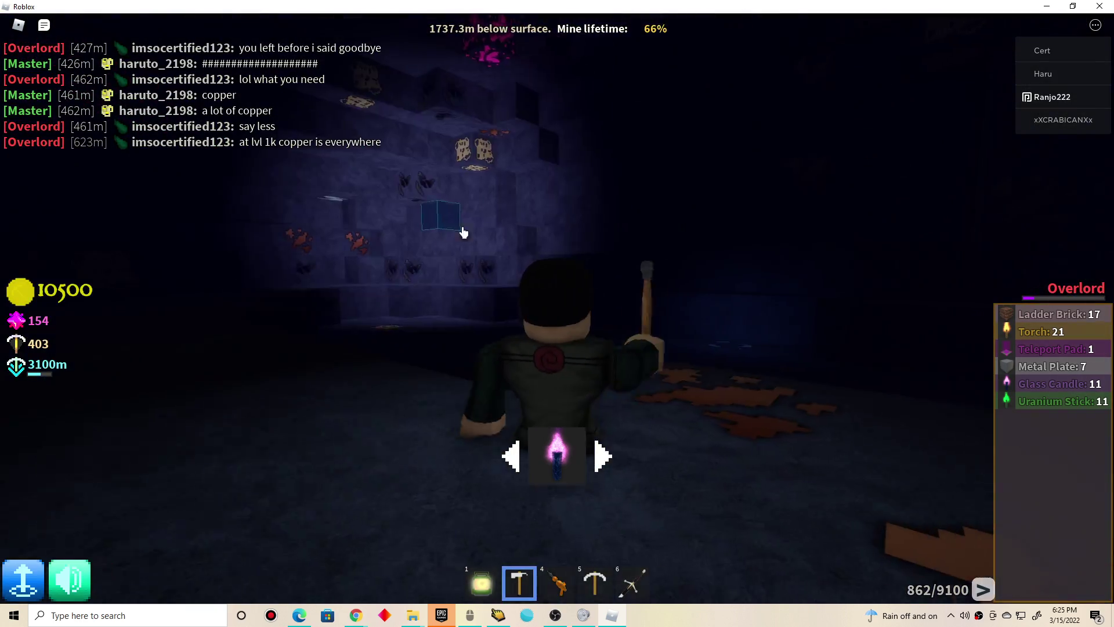
# Place the base block near the glowing ore, then fire the ray gun at nearby ore
pyautogui.moveTo(462, 232); pyautogui.dragTo(609, 262)
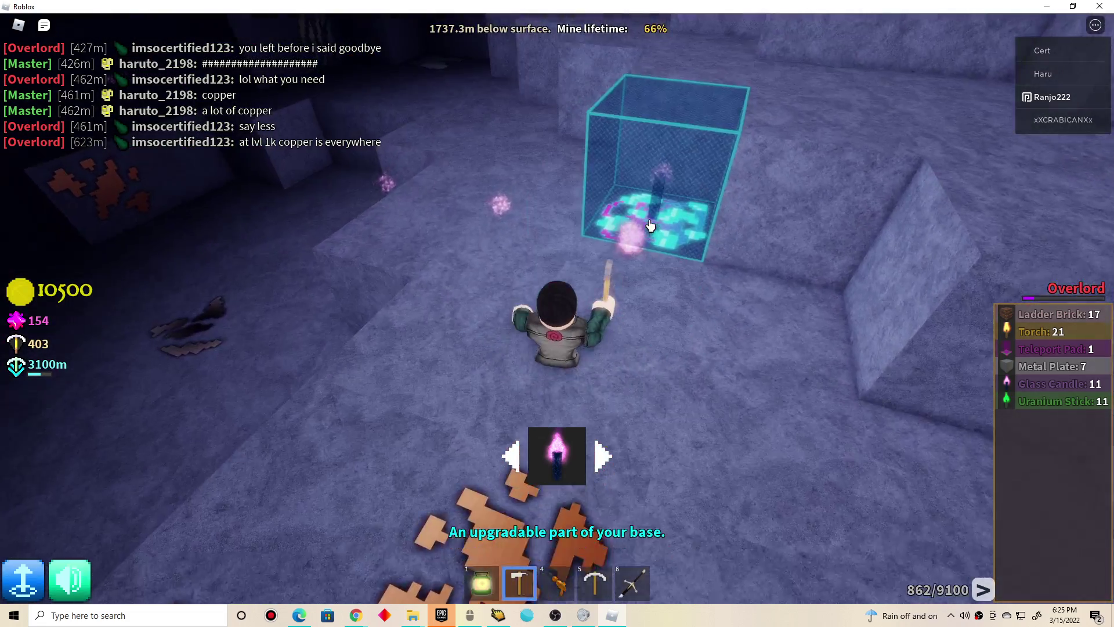
pyautogui.press('4')
pyautogui.click(674, 337)
pyautogui.rightClick(198, 80)
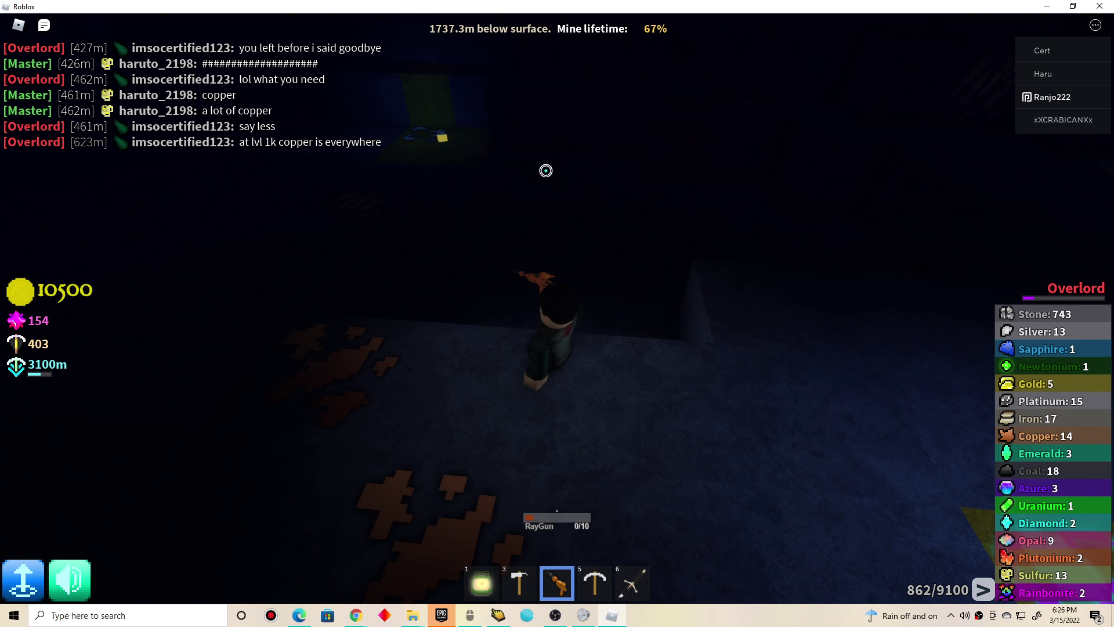
# Equip the pickaxe and start mining the azure ore block in the cave floor
pyautogui.press('6')
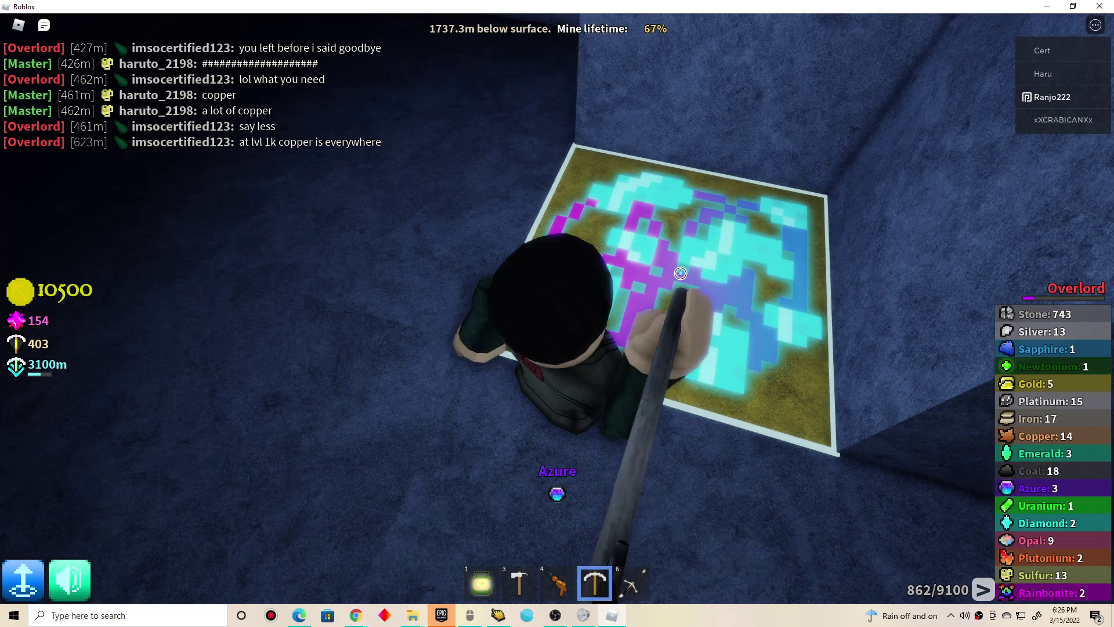
pyautogui.click(653, 277)
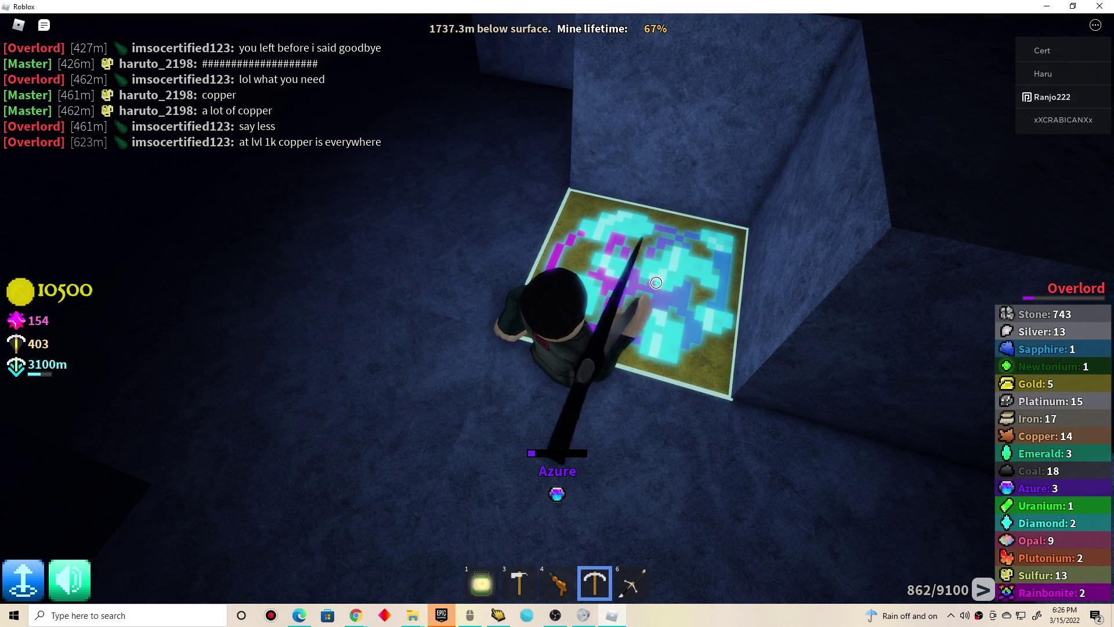